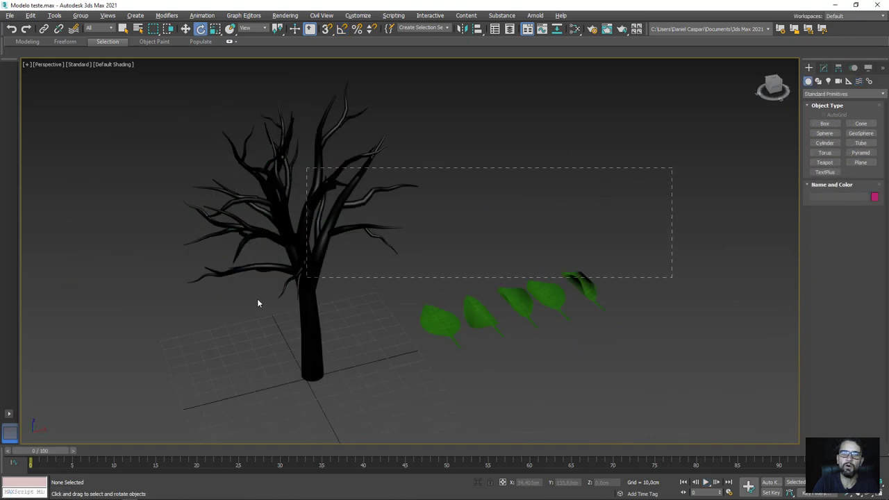
# Step: Toggle Edged Faces with F4 to show wireframe edges over the tree and leaves
pyautogui.press('F4')
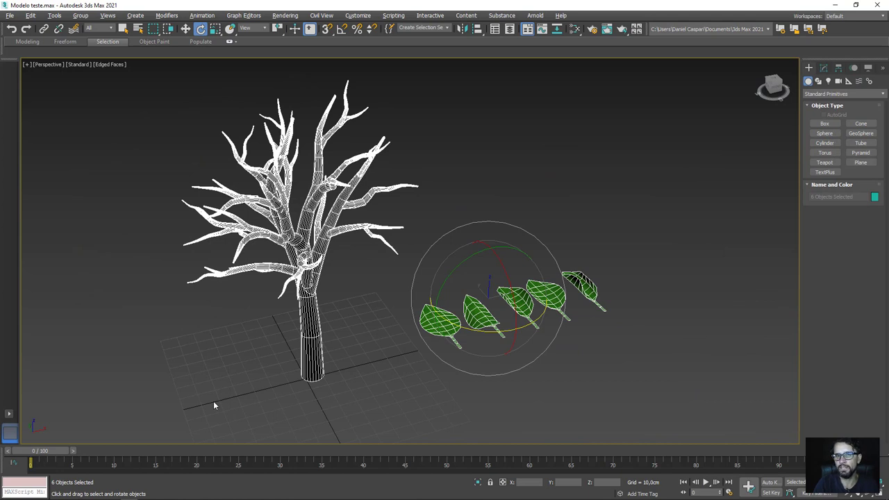
pyautogui.press('F4')
pyautogui.press('F4')
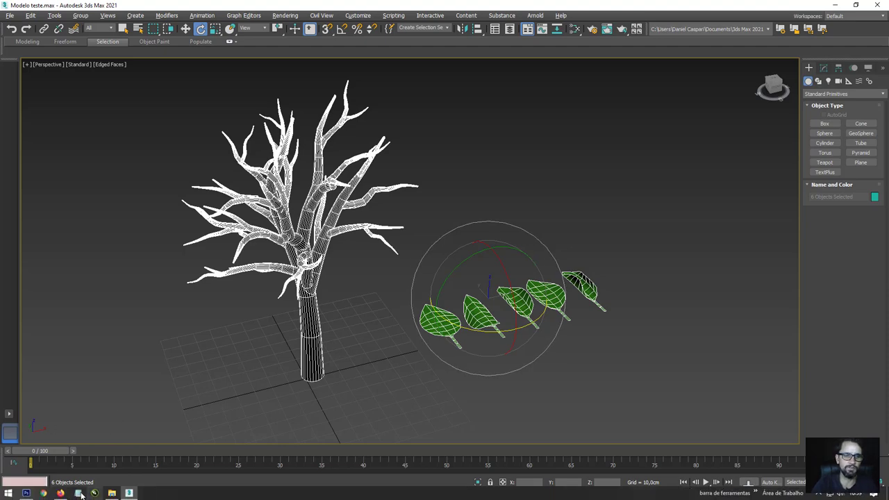
# Step: Switch to Firefox and select the 'gfx total árvore' query in Google Images
pyautogui.click(60, 493)
pyautogui.click(174, 58)
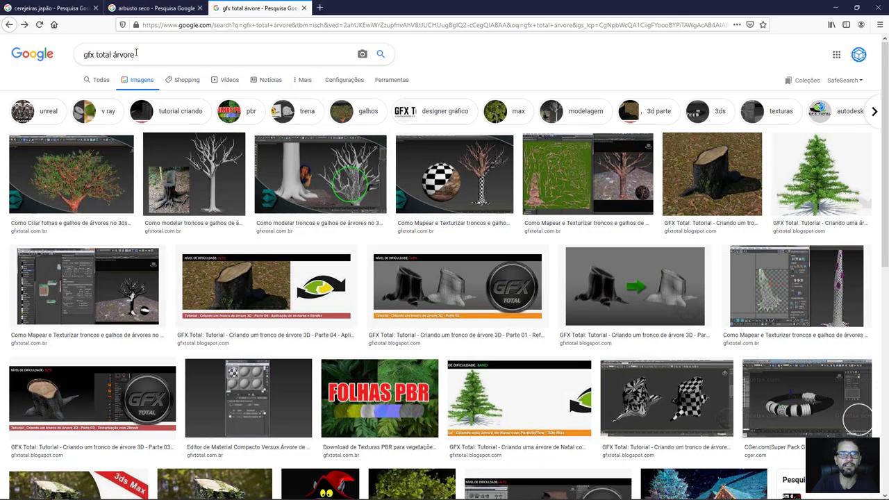
pyautogui.hotkey('ctrl', 'shift', 'Left')
pyautogui.hotkey('ctrl', 'shift', 'Left')
pyautogui.hotkey('ctrl', 'shift', 'Left')
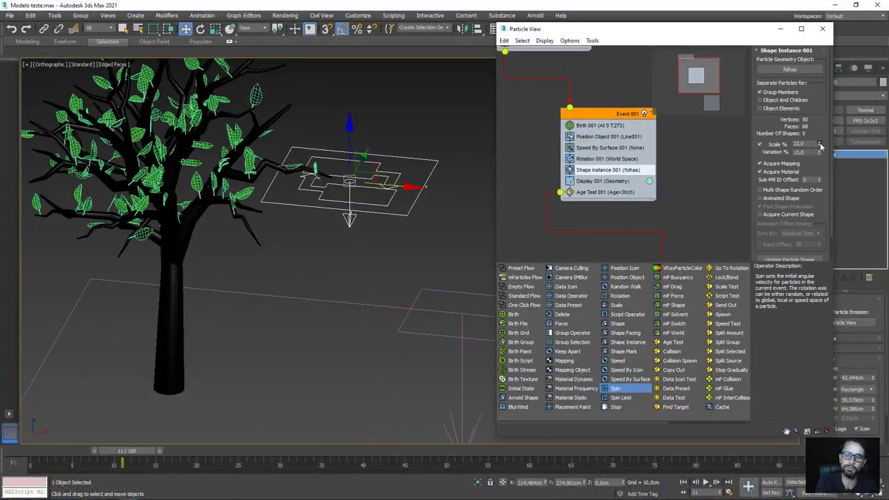
pyautogui.click(600, 125)
pyautogui.moveTo(122, 451); pyautogui.dragTo(305, 451)
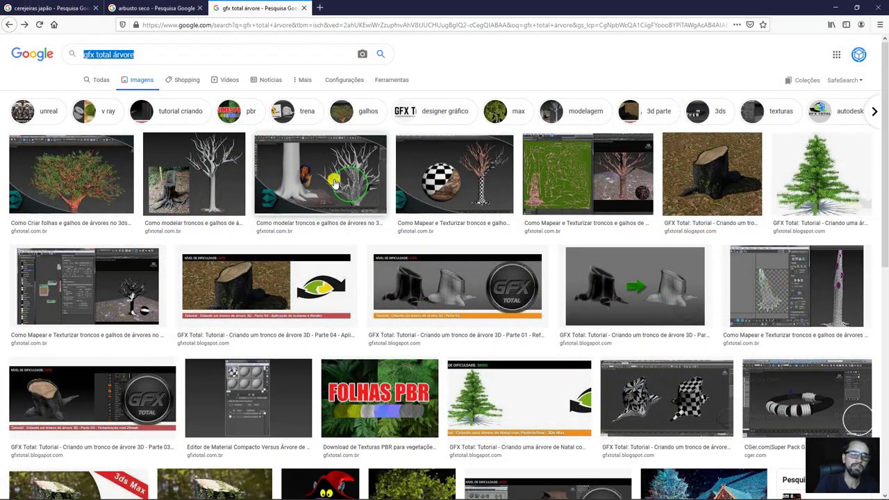
# Step: Browse the 'cerejeiras japão' and 'arbusto seco' tabs, return to 'gfx total', then minimize Firefox
pyautogui.click(60, 9)
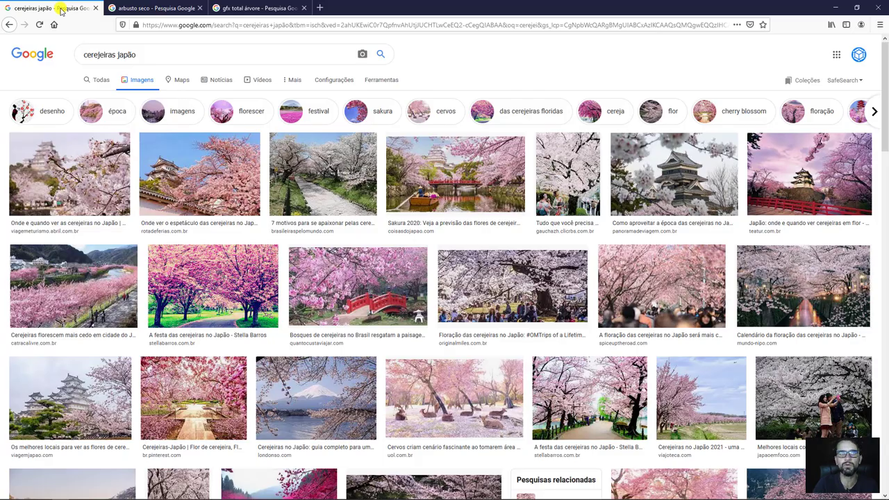
pyautogui.click(150, 8)
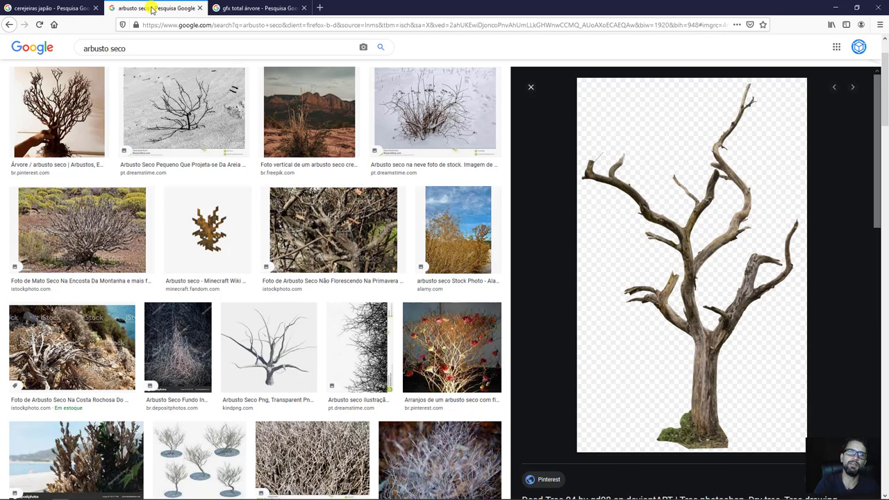
pyautogui.click(250, 8)
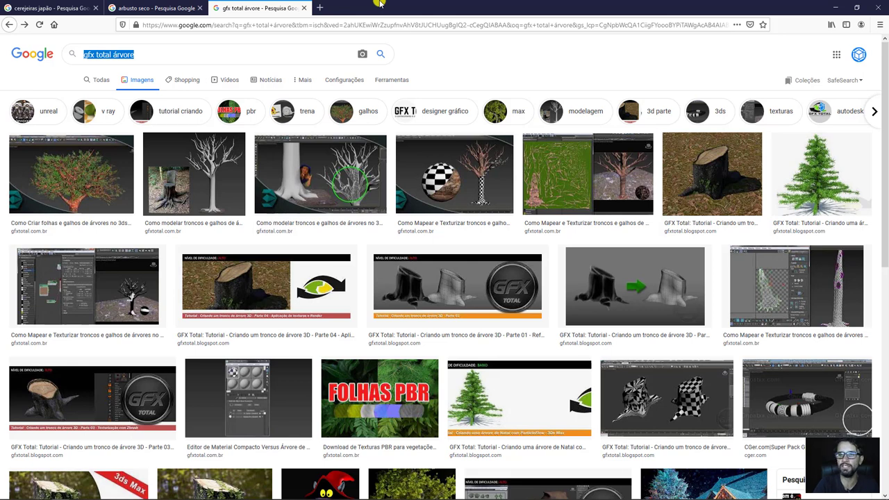
pyautogui.click(833, 6)
# Step: Deselect the leaves and switch the Create panel category from Standard Primitives to Particle Systems
pyautogui.click(588, 151)
pyautogui.moveTo(696, 272); pyautogui.dragTo(593, 291, button='middle')
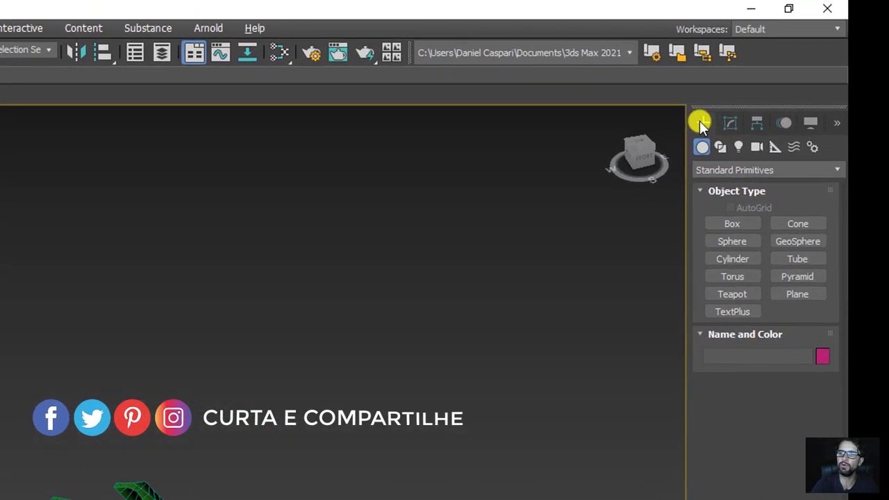
pyautogui.click(743, 167)
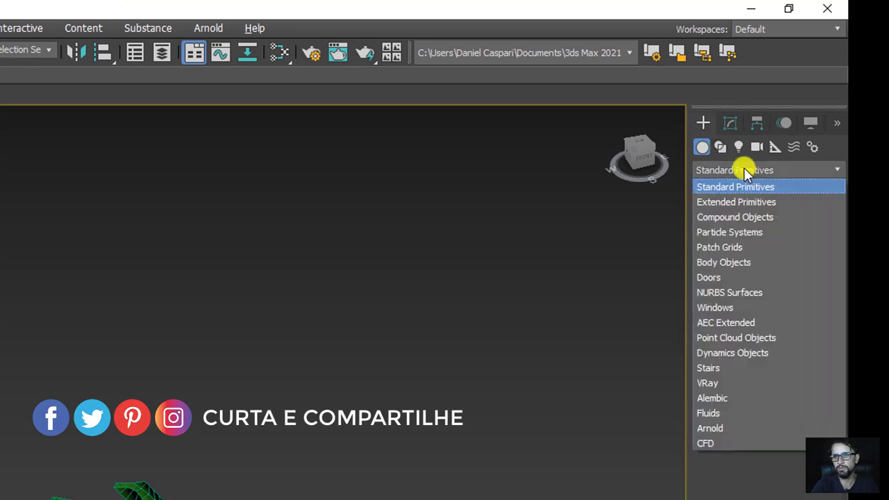
pyautogui.click(734, 234)
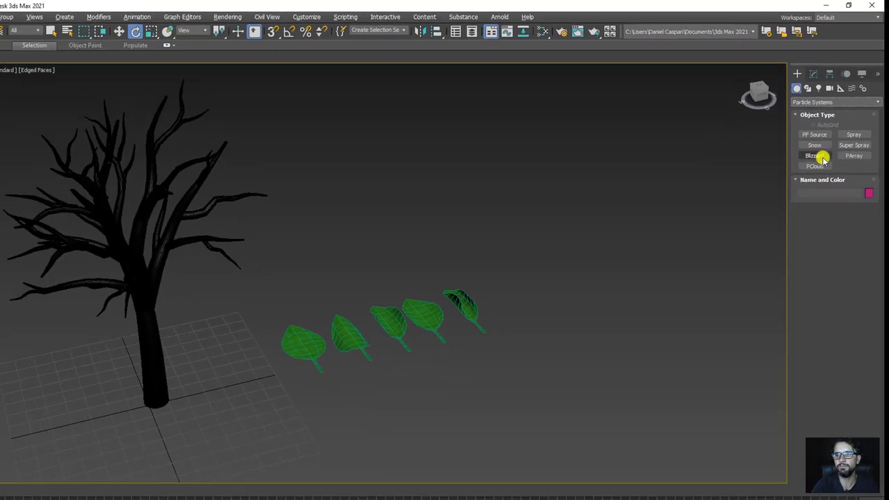
# Step: Draw a rectangular PF Source 001 emitter on the ground right of the leaves
pyautogui.click(819, 123)
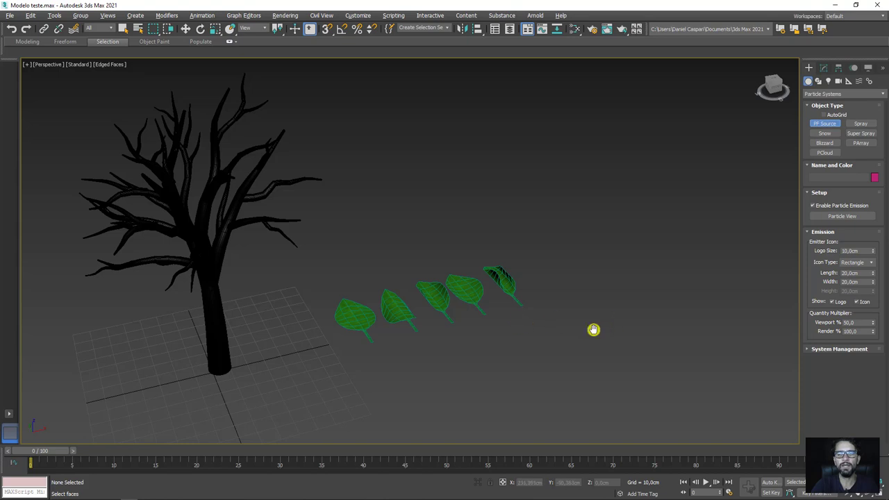
pyautogui.moveTo(593, 331); pyautogui.dragTo(423, 291, button='middle')
pyautogui.moveTo(425, 286); pyautogui.dragTo(558, 309)
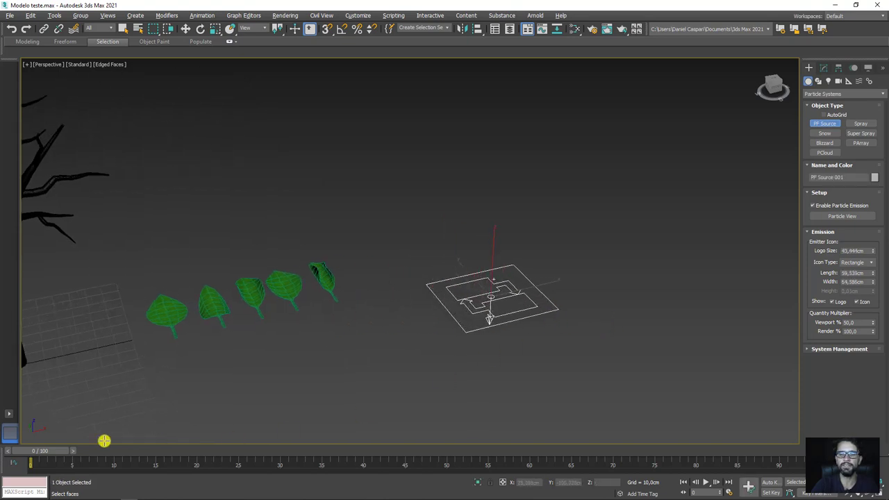
# Step: Scrub the timeline and adjust the view to preview the falling particles
pyautogui.moveTo(48, 449)
pyautogui.mouseDown()
pyautogui.moveTo(367, 444)
pyautogui.moveTo(1, 438)
pyautogui.moveTo(238, 426)
pyautogui.moveTo(14, 444)
pyautogui.mouseUp()
pyautogui.moveTo(286, 324); pyautogui.dragTo(308, 232, button='middle')
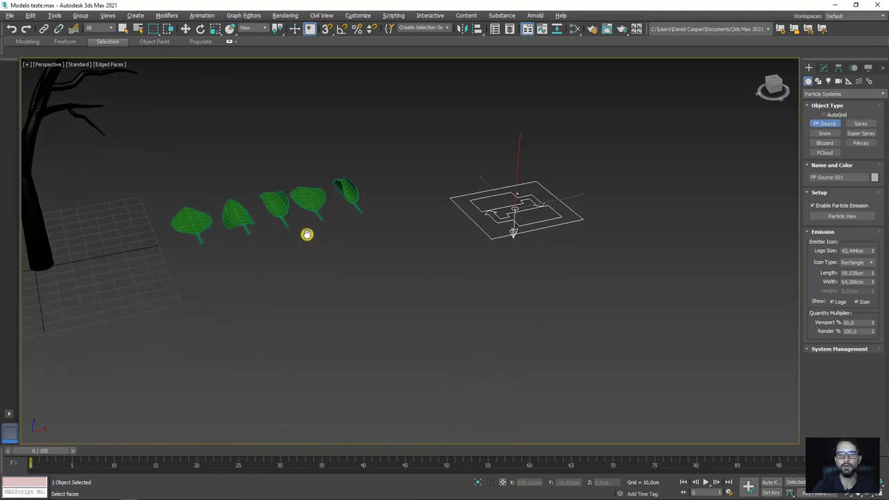
pyautogui.moveTo(31, 450)
pyautogui.mouseDown()
pyautogui.moveTo(227, 438)
pyautogui.moveTo(145, 449)
pyautogui.moveTo(196, 437)
pyautogui.moveTo(165, 452)
pyautogui.moveTo(64, 451)
pyautogui.mouseUp()
pyautogui.scroll(-4, 309, 345)
pyautogui.scroll(1, 345, 332)
pyautogui.scroll(2, 345, 332)
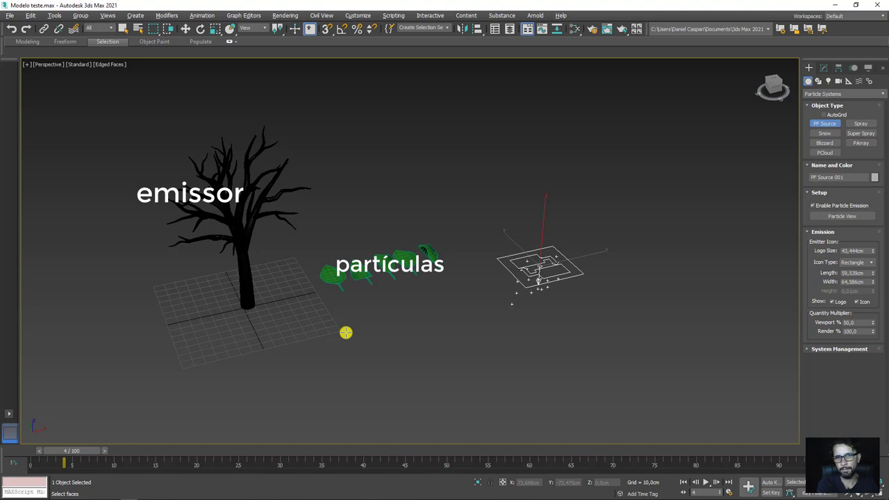
# Step: Select a single branch of the tree at Element level with the base mesh shown
pyautogui.press('e')
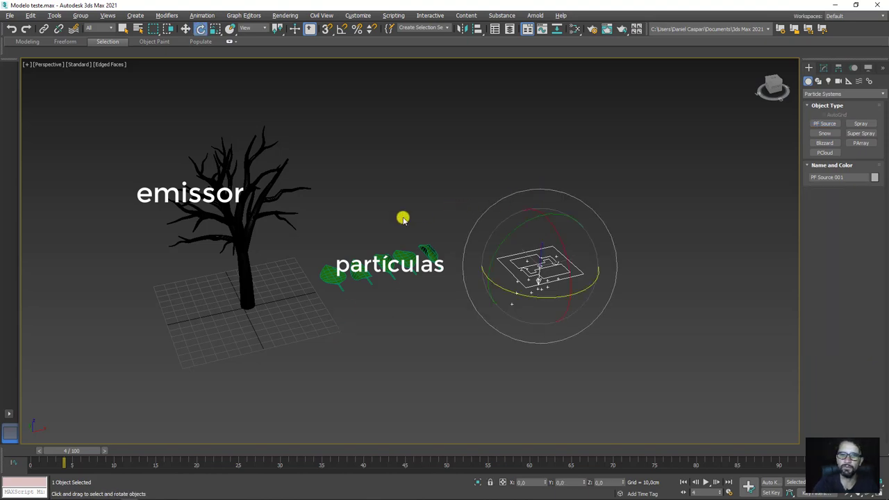
pyautogui.click(251, 221)
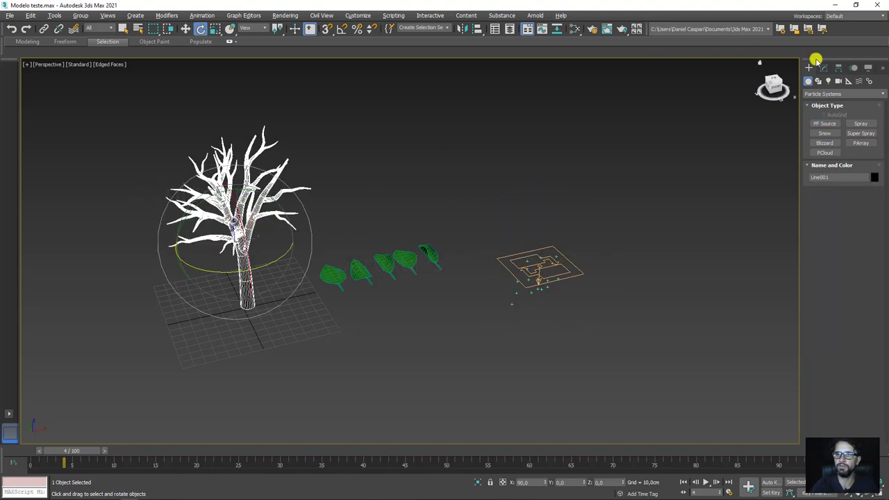
pyautogui.click(824, 68)
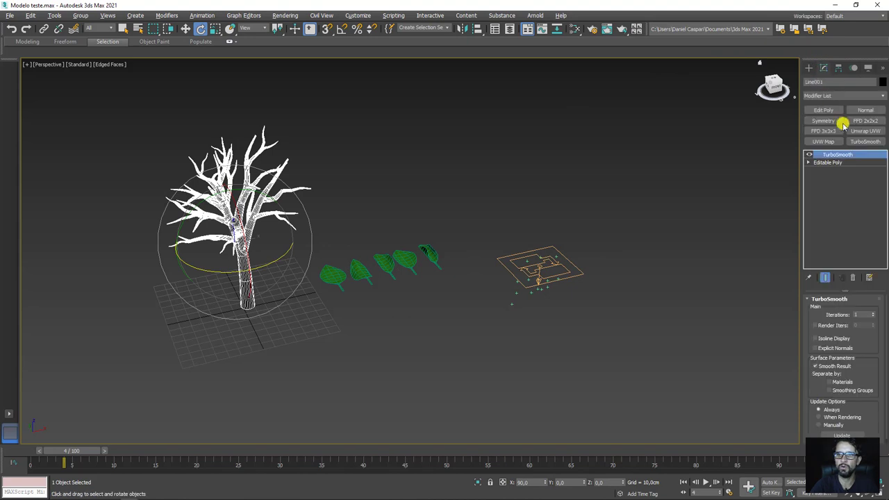
pyautogui.click(808, 163)
pyautogui.click(826, 202)
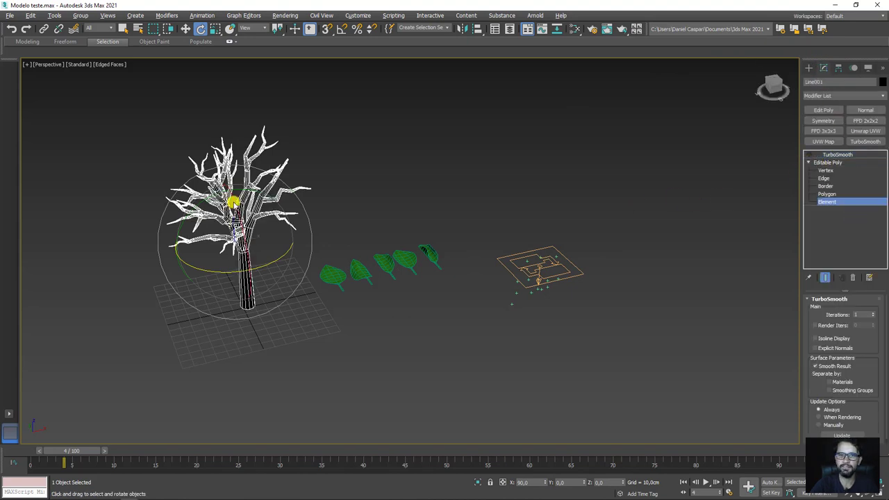
pyautogui.click(232, 201)
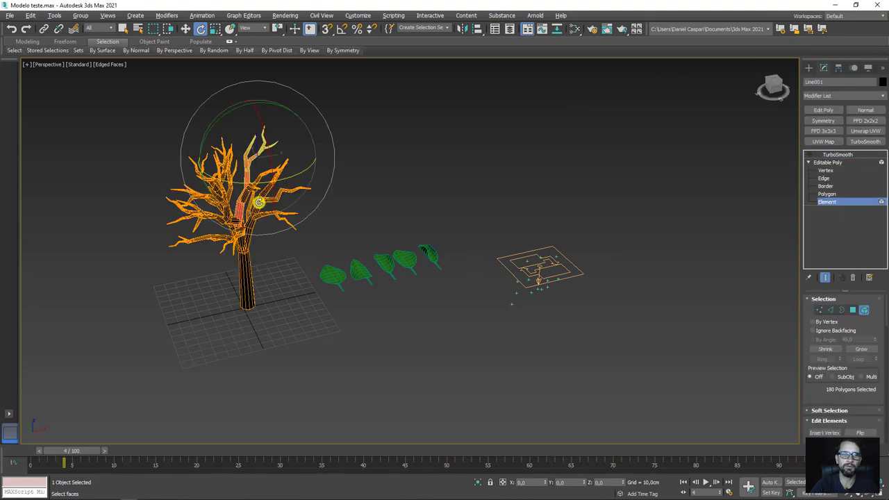
pyautogui.click(824, 277)
# Step: Shift-move a copy of the branch and clone it to a separate object
pyautogui.press('w')
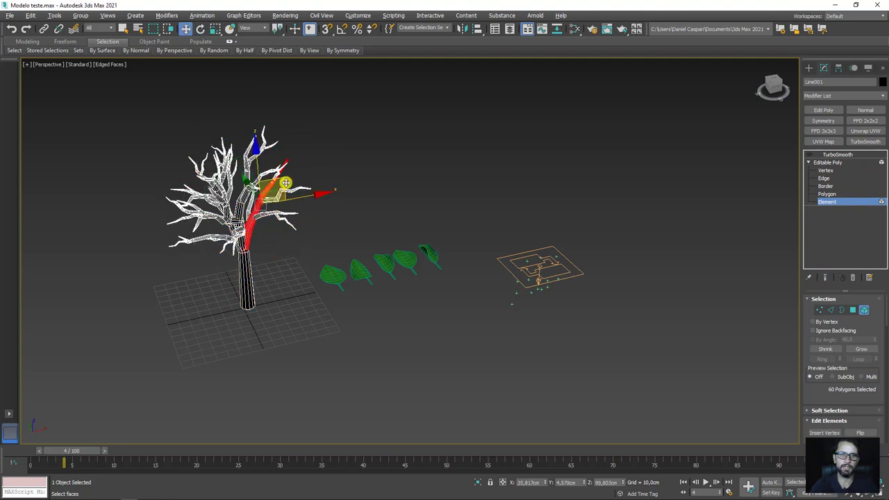
pyautogui.moveTo(313, 173); pyautogui.dragTo(539, 170)
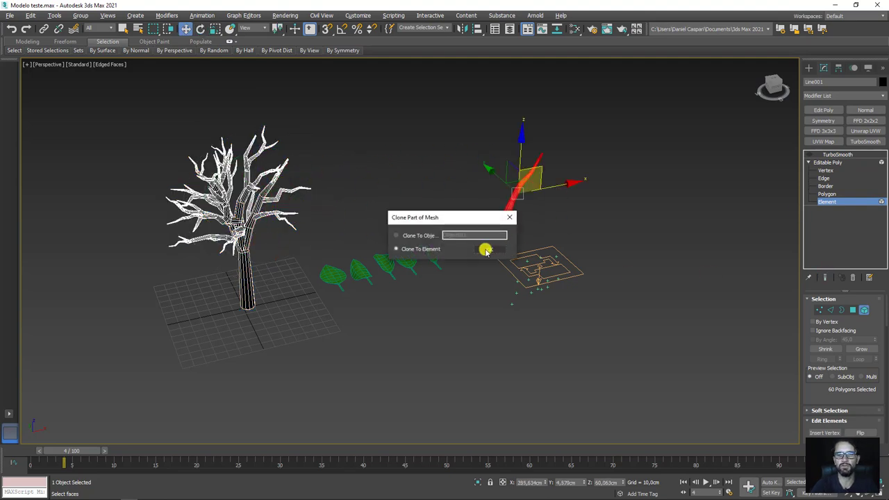
pyautogui.click(419, 236)
pyautogui.click(489, 249)
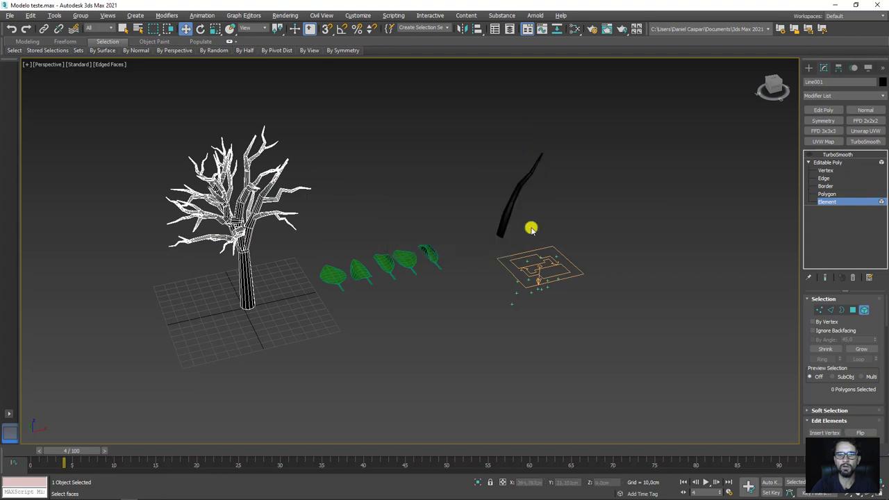
pyautogui.click(836, 155)
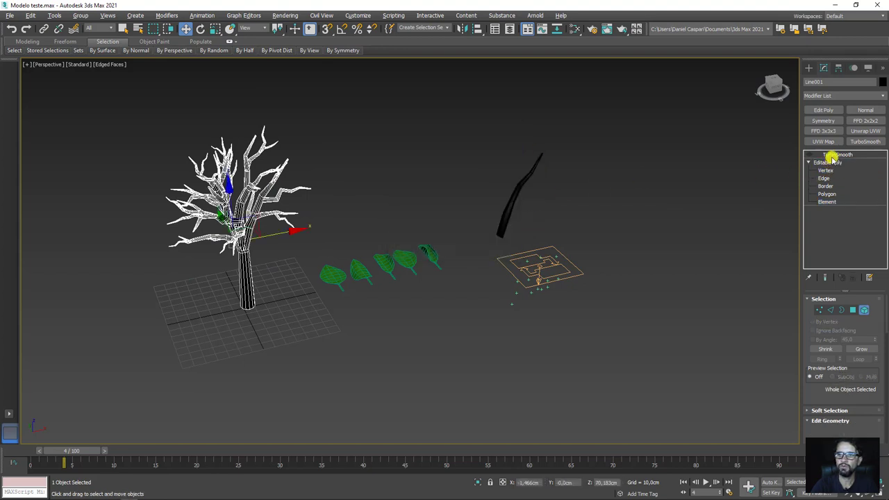
# Step: Center the new branch object's pivot using Affect Pivot Only > Center to Object
pyautogui.click(514, 197)
pyautogui.press('e')
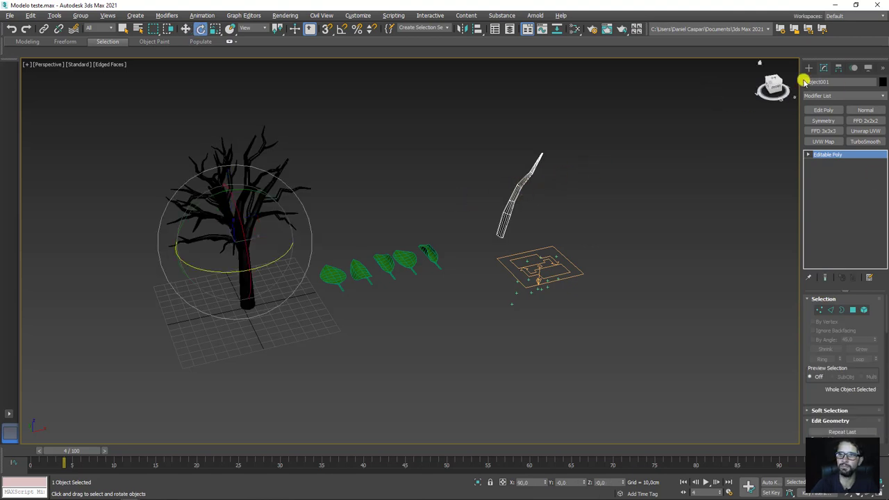
pyautogui.click(838, 68)
pyautogui.click(842, 132)
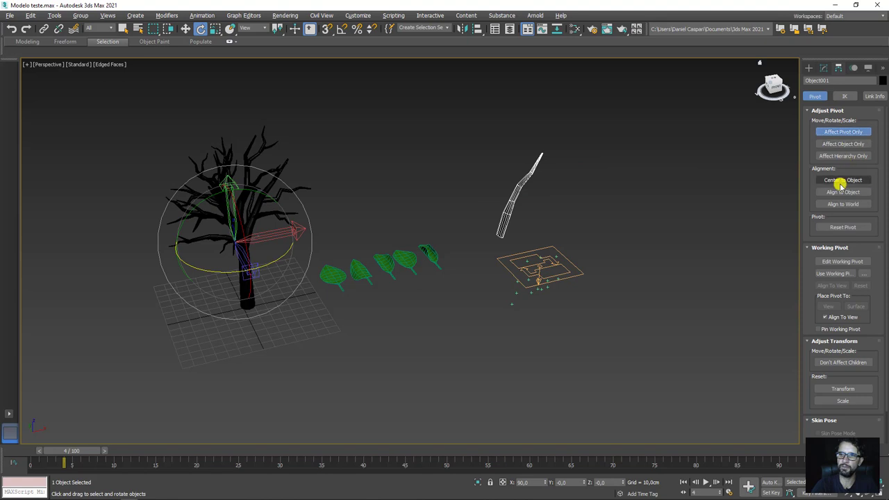
pyautogui.click(842, 180)
pyautogui.click(829, 131)
# Step: Rotate the branch copy to lie horizontal, then select the leftmost leaf
pyautogui.keyDown('alt'); pyautogui.moveTo(645, 173); pyautogui.dragTo(374, 192, button='middle'); pyautogui.keyUp('alt')
pyautogui.scroll(2, 373, 192)
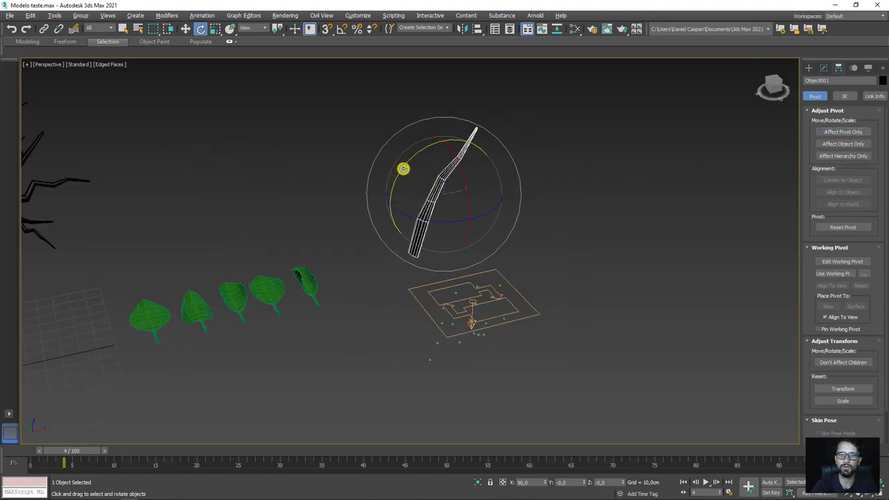
pyautogui.moveTo(403, 169); pyautogui.dragTo(649, 178)
pyautogui.click(336, 361)
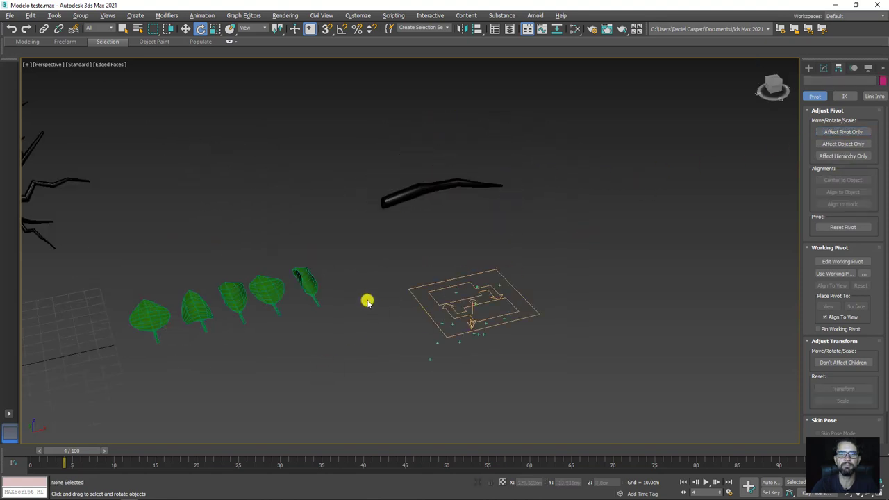
pyautogui.moveTo(360, 301)
pyautogui.keyDown('alt'); pyautogui.mouseDown(button='middle')
pyautogui.moveTo(318, 294)
pyautogui.moveTo(365, 304)
pyautogui.moveTo(327, 275)
pyautogui.mouseUp(button='middle'); pyautogui.keyUp('alt')
pyautogui.scroll(2, 317, 294)
pyautogui.click(305, 250)
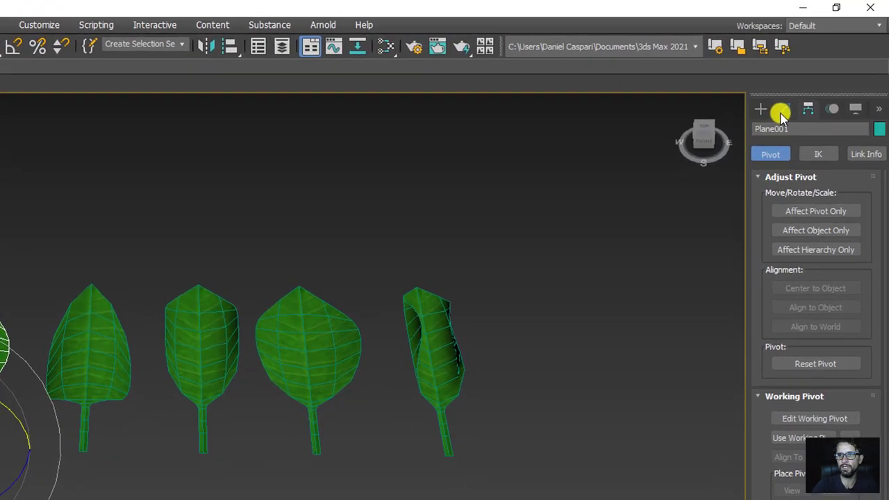
# Step: Try a Bend modifier on the first leaf, then delete it to restore the flat leaf
pyautogui.click(824, 67)
pyautogui.click(879, 163)
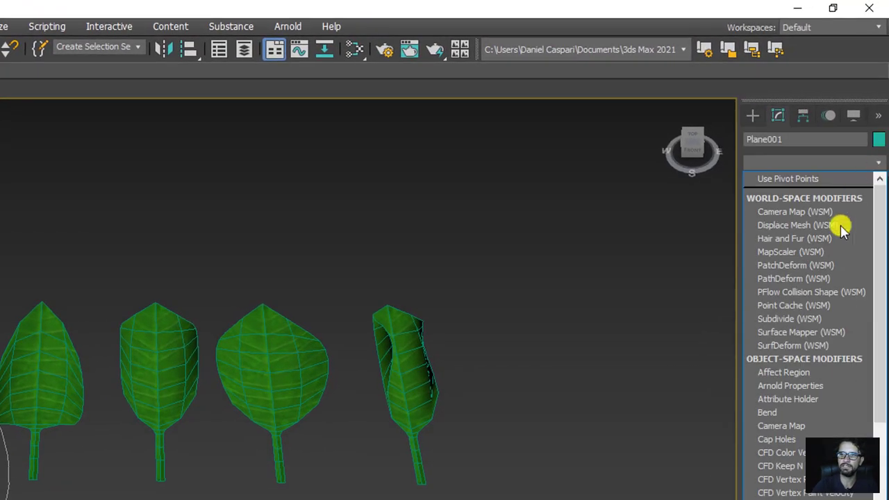
pyautogui.click(781, 411)
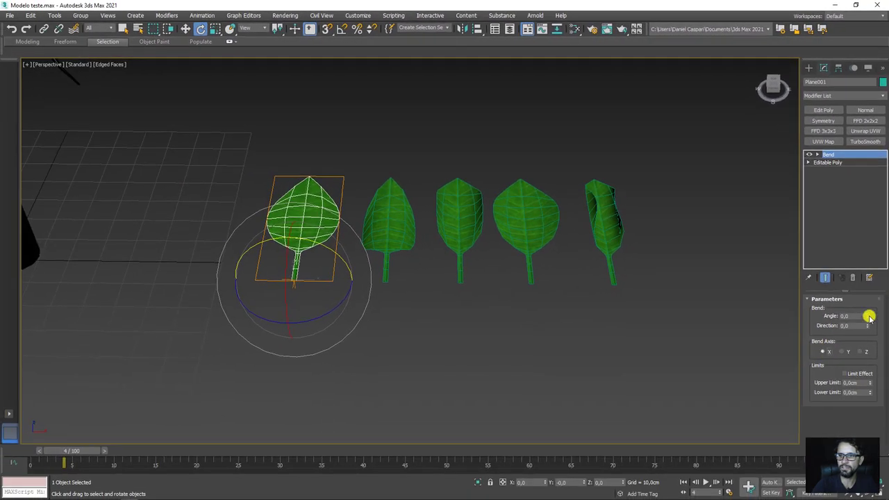
pyautogui.moveTo(869, 316)
pyautogui.mouseDown()
pyautogui.moveTo(801, 29)
pyautogui.moveTo(110, 12)
pyautogui.moveTo(179, 28)
pyautogui.mouseUp()
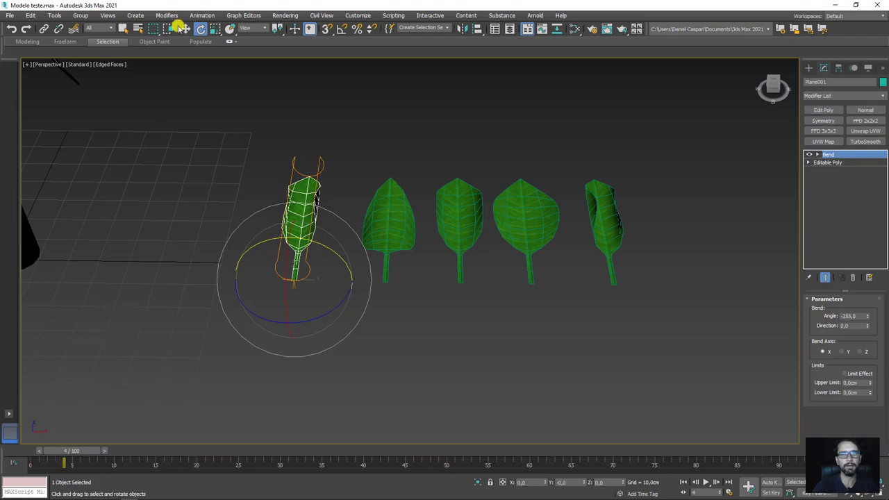
pyautogui.click(850, 279)
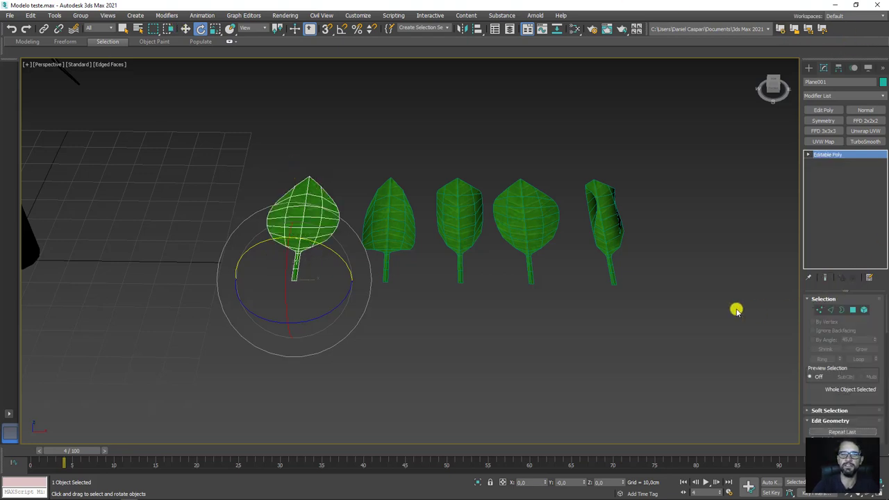
# Step: Select all five leaves and frame them in the view
pyautogui.moveTo(695, 329); pyautogui.dragTo(317, 171)
pyautogui.moveTo(583, 263)
pyautogui.keyDown('alt'); pyautogui.mouseDown(button='middle')
pyautogui.moveTo(520, 266)
pyautogui.moveTo(528, 250)
pyautogui.moveTo(566, 236)
pyautogui.mouseUp(button='middle'); pyautogui.keyUp('alt')
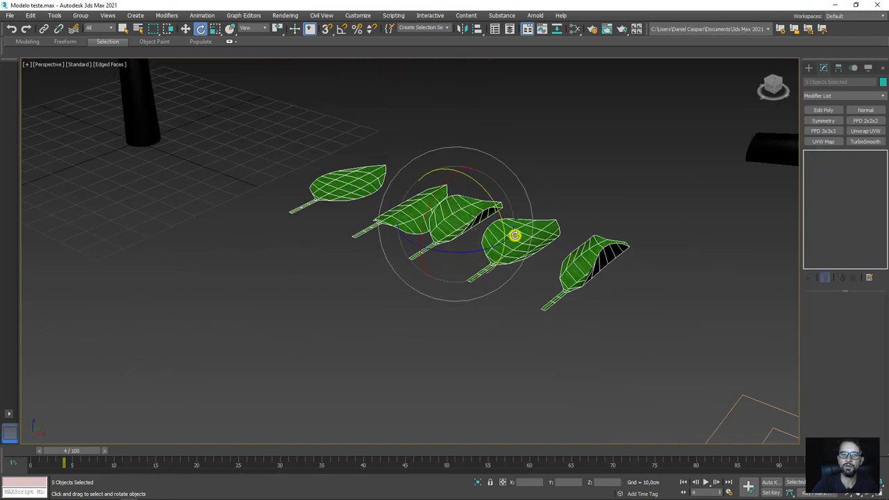
pyautogui.moveTo(579, 409)
pyautogui.mouseDown()
pyautogui.moveTo(543, 307)
pyautogui.moveTo(564, 233)
pyautogui.mouseUp()
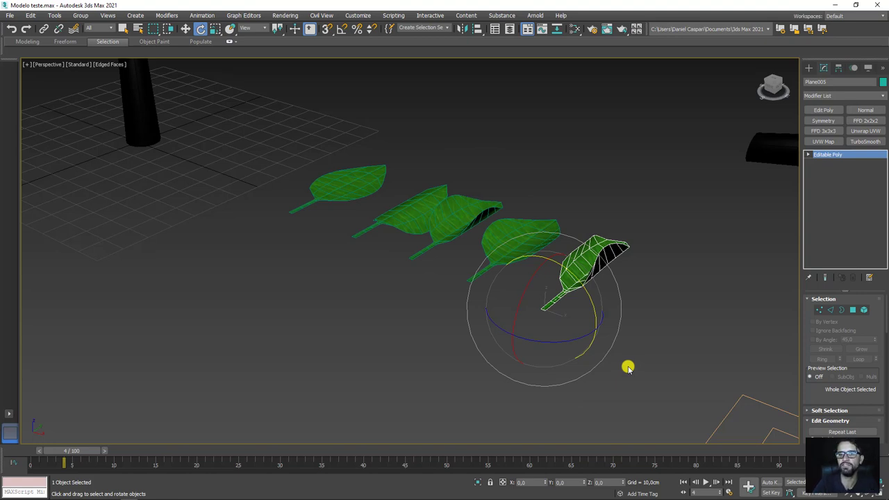
pyautogui.moveTo(637, 351); pyautogui.dragTo(327, 171)
pyautogui.press('z')
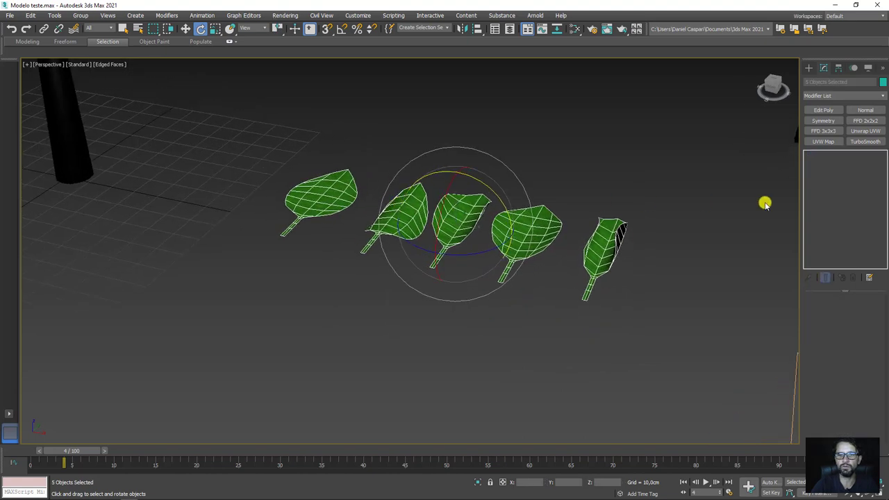
# Step: Rotate the five leaves 90° upright using Affect Object Only and Angle Snap
pyautogui.click(838, 69)
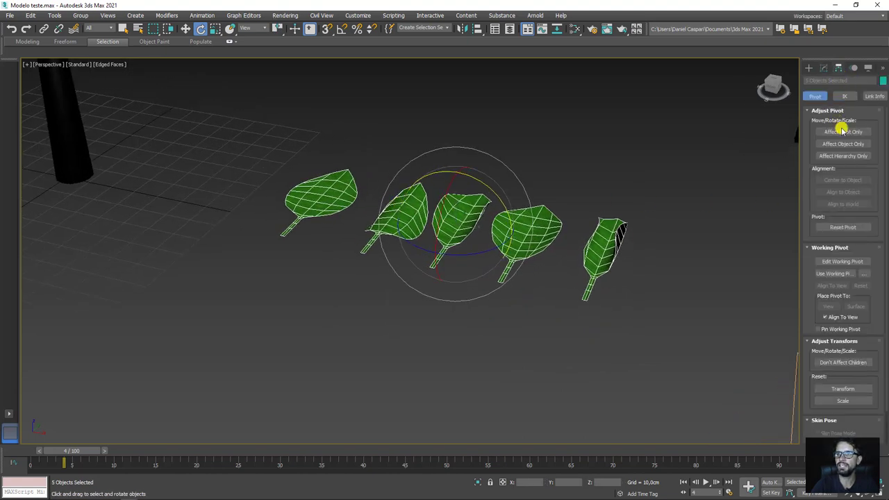
pyautogui.click(835, 132)
pyautogui.click(864, 143)
pyautogui.click(847, 144)
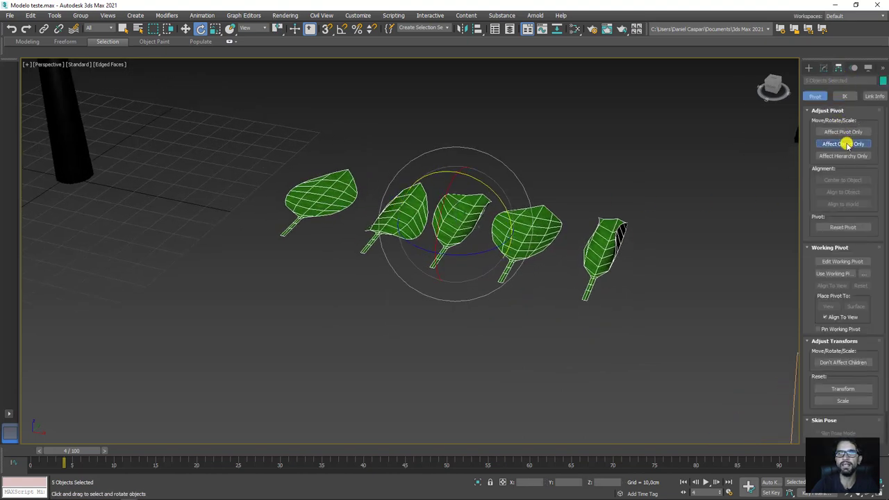
pyautogui.click(342, 28)
pyautogui.moveTo(345, 225); pyautogui.dragTo(334, 262)
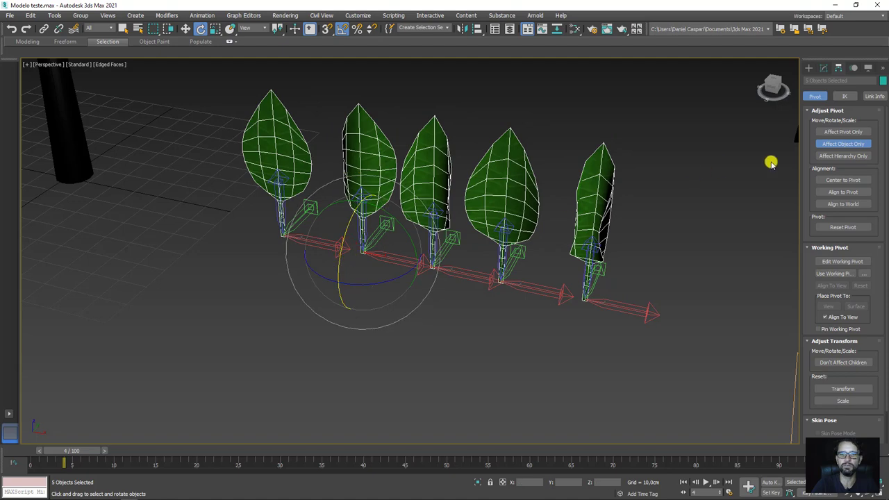
pyautogui.click(827, 143)
# Step: Check the middle leaf in Local coordinates, then set the reference system back to View
pyautogui.keyDown('alt'); pyautogui.moveTo(736, 208); pyautogui.dragTo(643, 240, button='middle'); pyautogui.keyUp('alt')
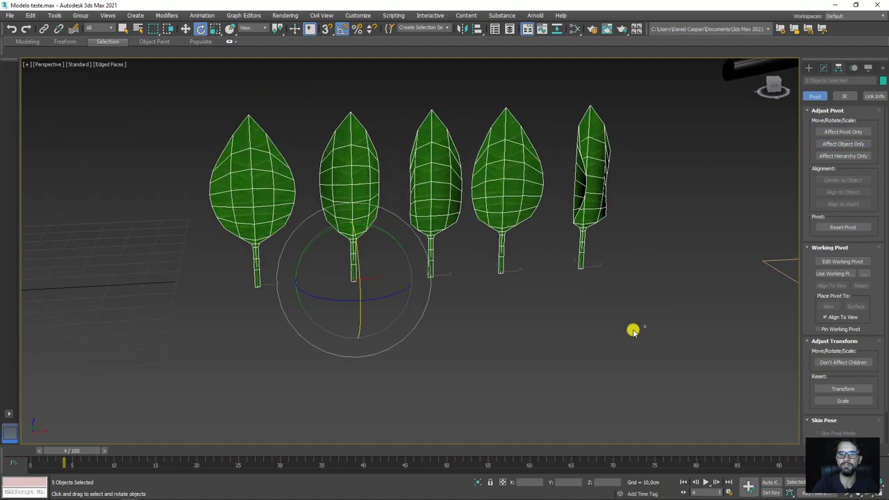
pyautogui.click(514, 333)
pyautogui.click(433, 274)
pyautogui.moveTo(490, 324)
pyautogui.keyDown('alt'); pyautogui.mouseDown(button='middle')
pyautogui.moveTo(453, 327)
pyautogui.moveTo(444, 312)
pyautogui.mouseUp(button='middle'); pyautogui.keyUp('alt')
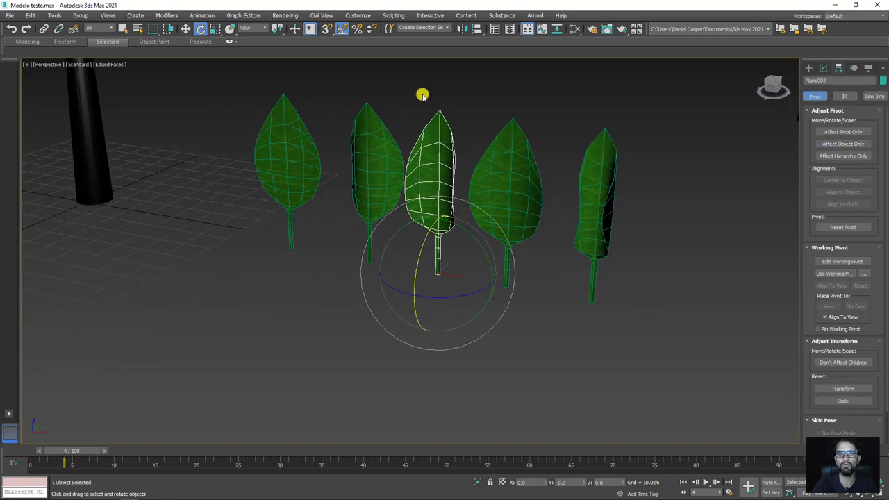
pyautogui.click(185, 28)
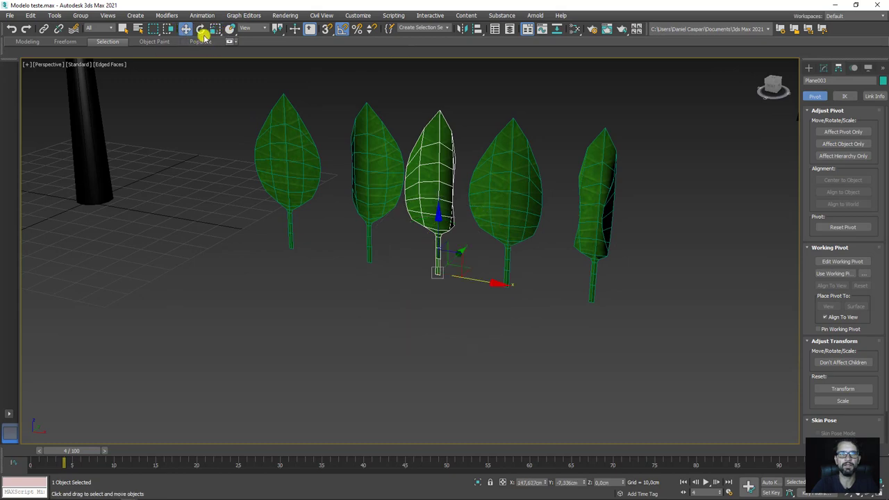
pyautogui.click(257, 28)
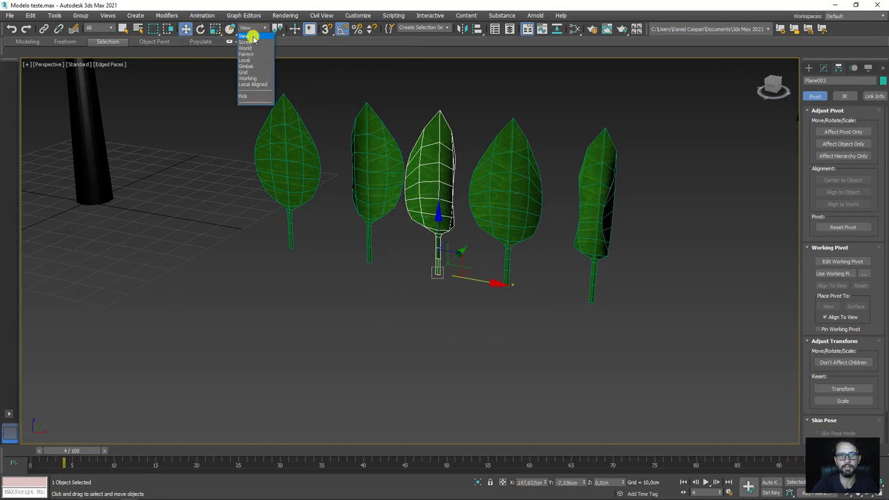
pyautogui.click(248, 59)
pyautogui.moveTo(473, 249)
pyautogui.keyDown('alt'); pyautogui.mouseDown(button='middle')
pyautogui.moveTo(441, 246)
pyautogui.moveTo(488, 231)
pyautogui.mouseUp(button='middle'); pyautogui.keyUp('alt')
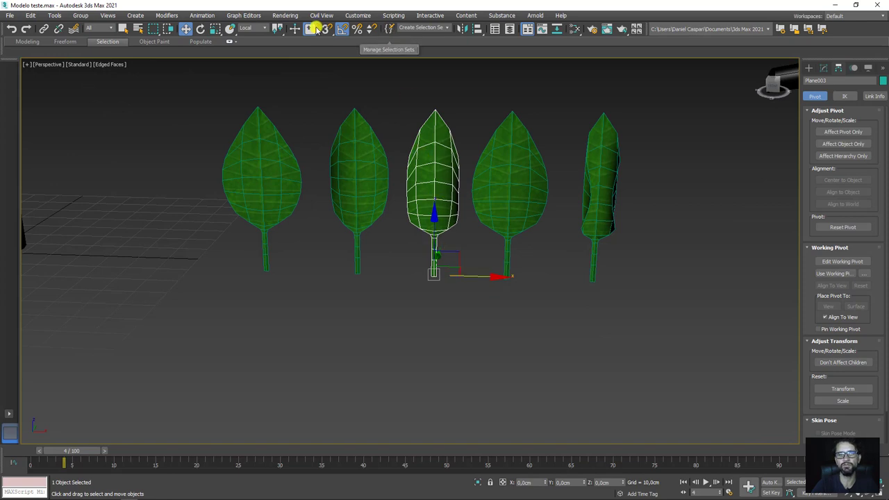
pyautogui.click(258, 30)
pyautogui.click(254, 36)
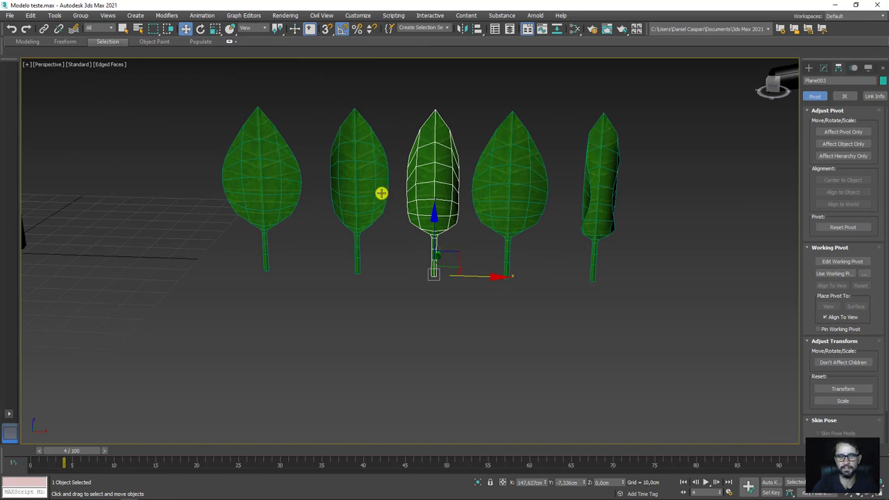
# Step: Frame the leaves, branch and emitter, then select the five leaves
pyautogui.scroll(-4, 375, 221)
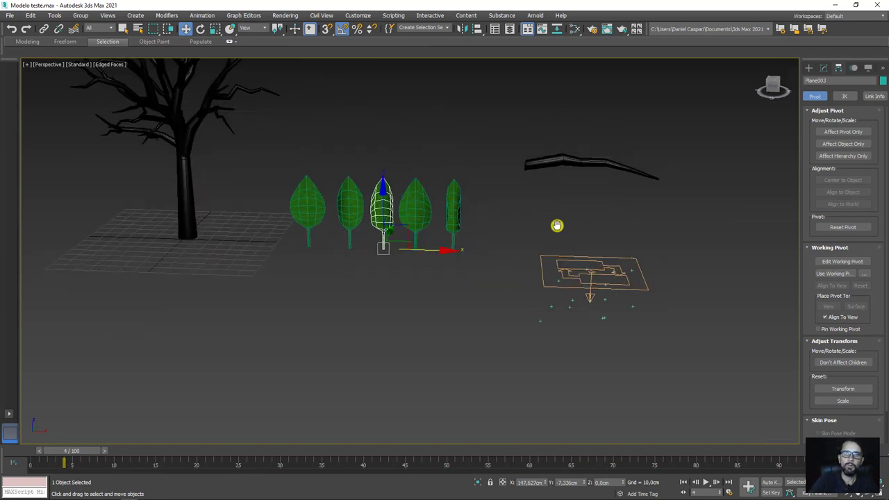
pyautogui.moveTo(558, 224); pyautogui.dragTo(465, 236, button='middle')
pyautogui.scroll(3, 340, 246)
pyautogui.moveTo(546, 224); pyautogui.dragTo(435, 206, button='middle')
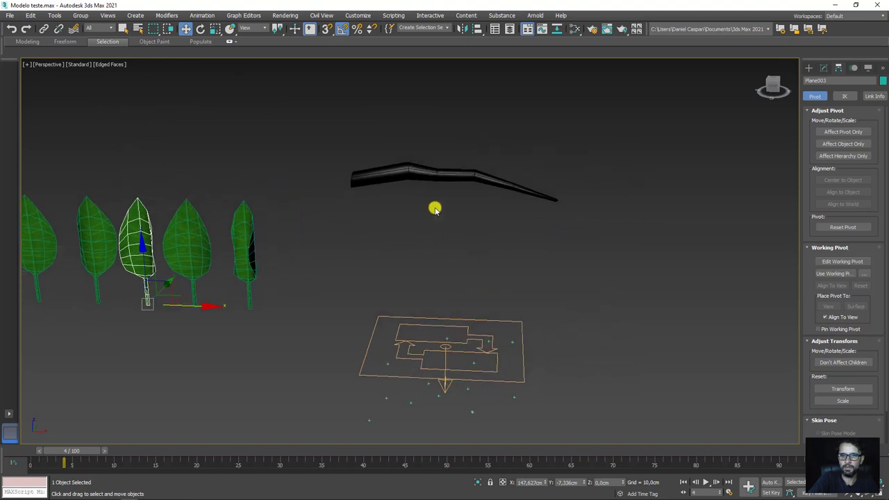
pyautogui.click(431, 176)
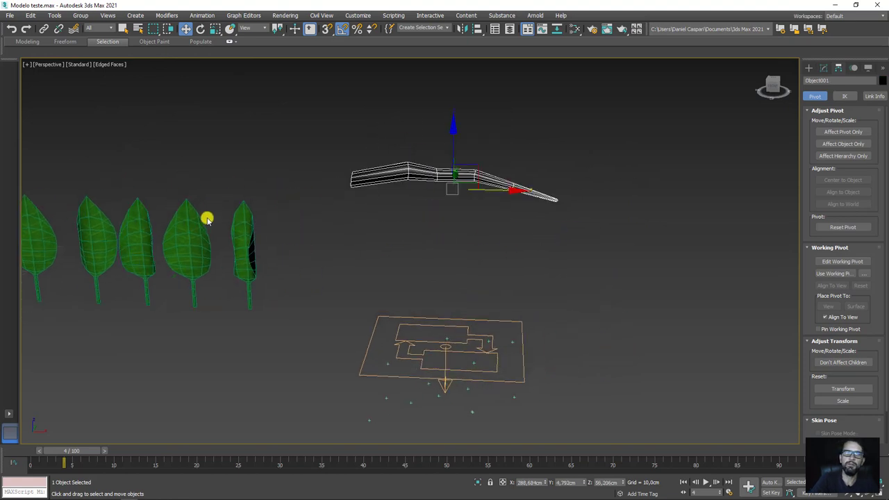
pyautogui.click(189, 235)
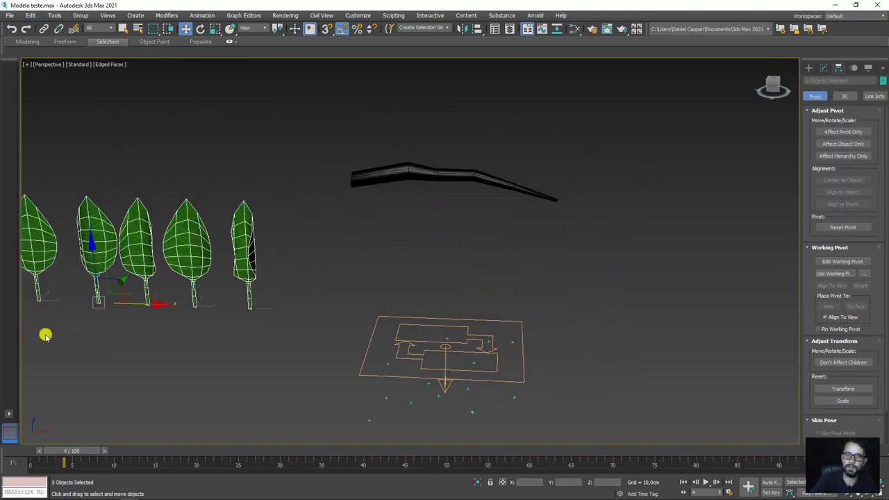
# Step: Group the five leaves under the name 'folhas'
pyautogui.moveTo(109, 300); pyautogui.dragTo(363, 171, button='middle')
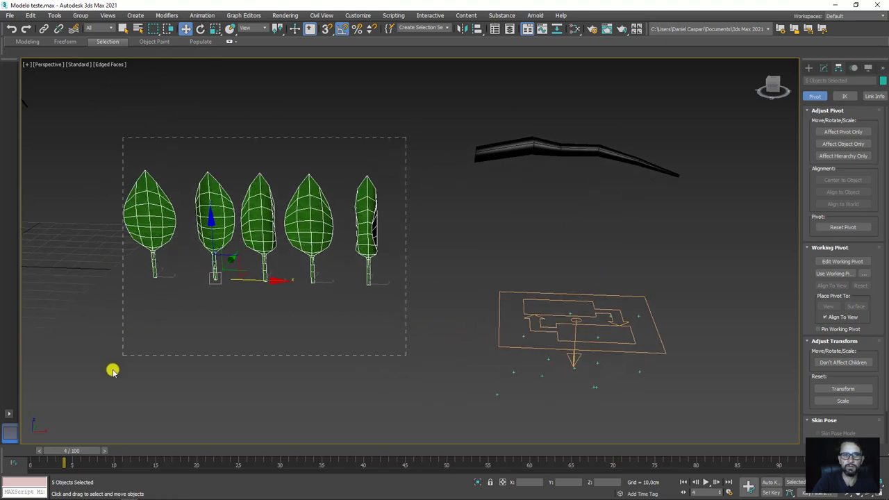
pyautogui.moveTo(113, 371); pyautogui.dragTo(118, 361)
pyautogui.click(79, 16)
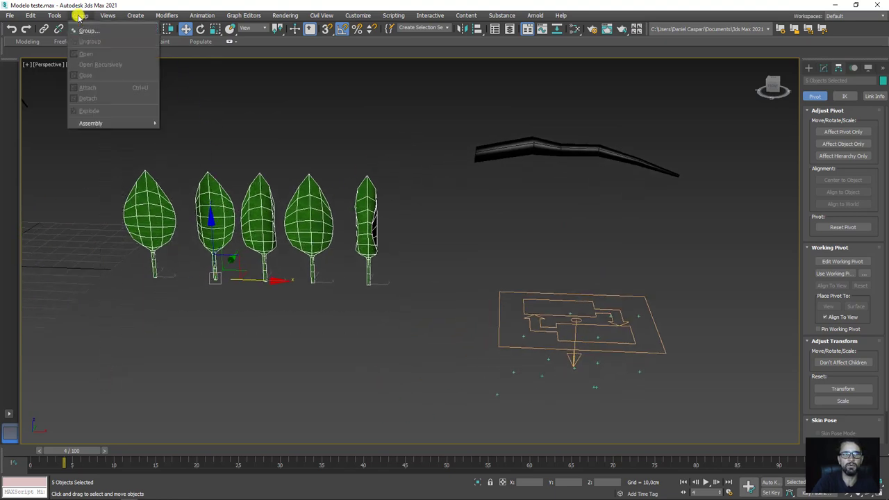
pyautogui.click(93, 31)
pyautogui.write('folhas')
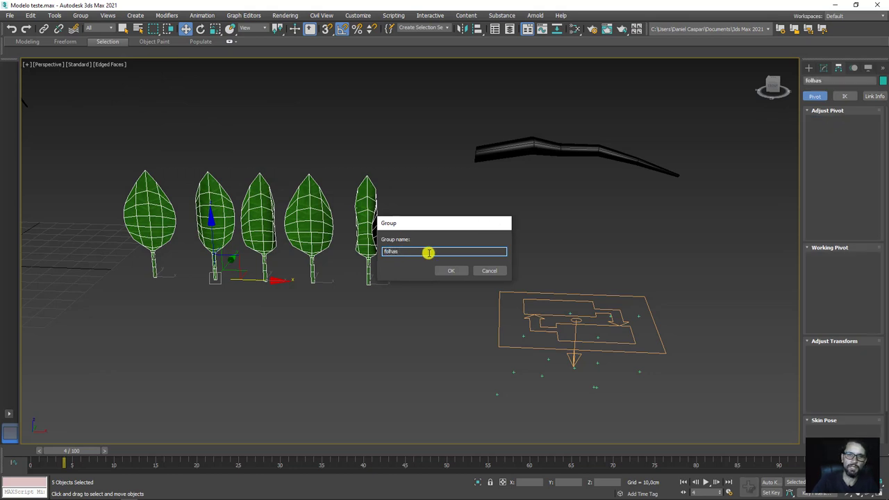
pyautogui.press('Return')
pyautogui.moveTo(589, 101); pyautogui.dragTo(437, 299, button='middle')
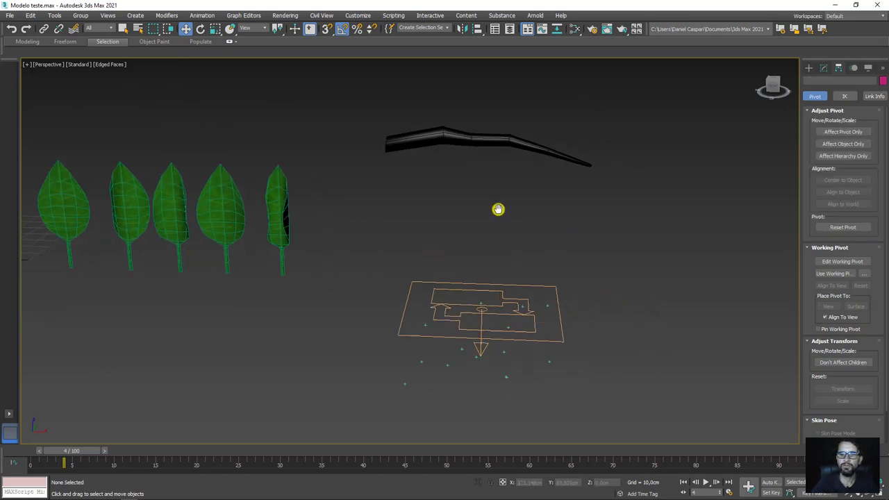
pyautogui.click(436, 303)
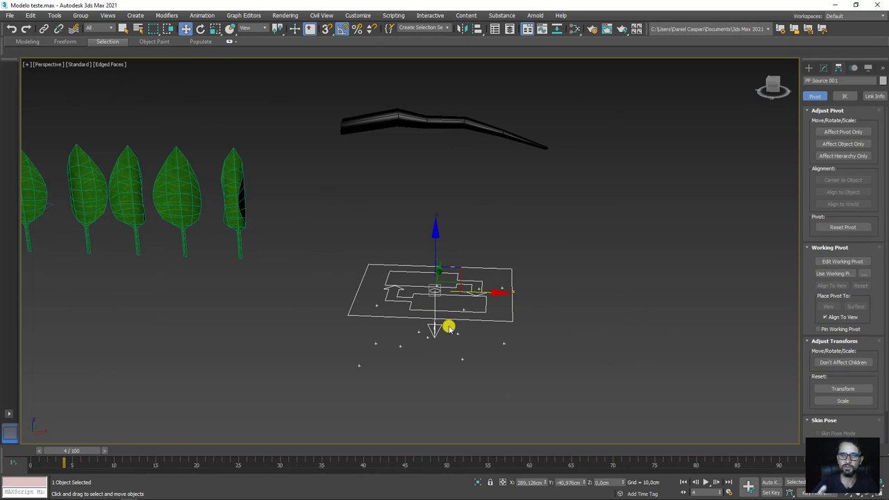
# Step: Open Particle View for PF Source 001 and advance the animation to frame 6
pyautogui.click(824, 69)
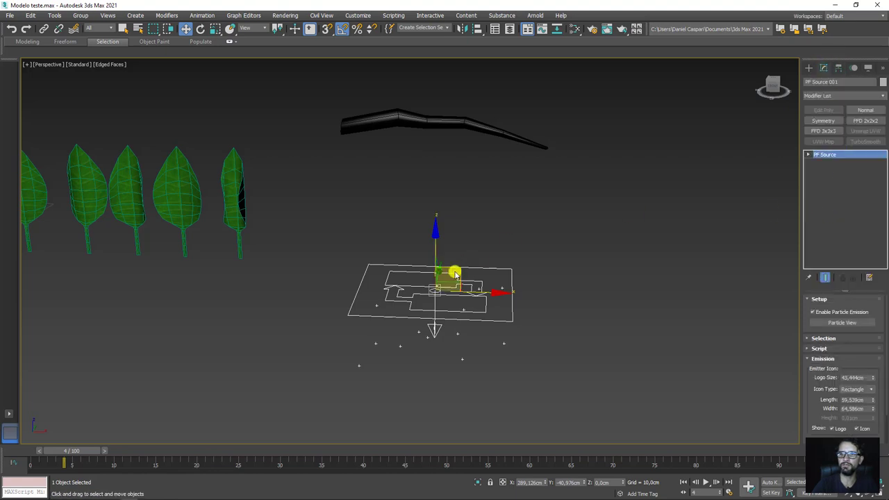
pyautogui.click(848, 323)
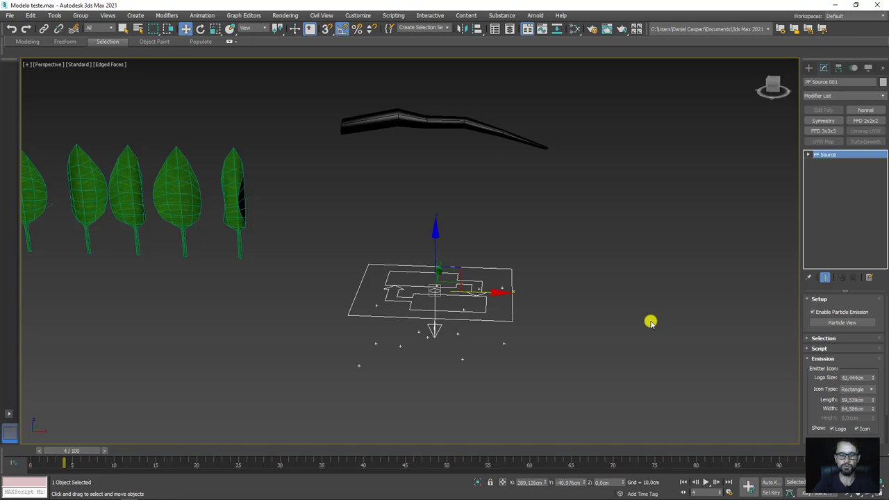
pyautogui.press('6')
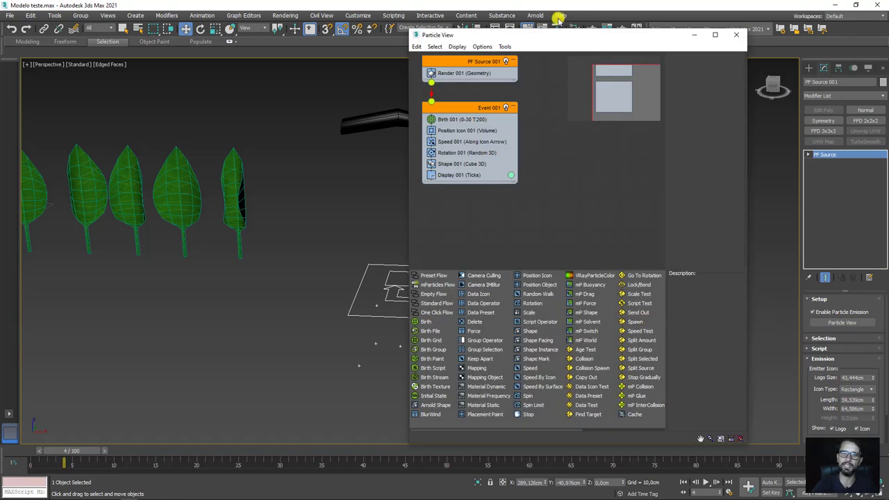
pyautogui.moveTo(554, 38); pyautogui.dragTo(684, 43)
pyautogui.moveTo(356, 258)
pyautogui.keyDown('alt'); pyautogui.mouseDown(button='middle')
pyautogui.moveTo(408, 281)
pyautogui.moveTo(416, 321)
pyautogui.mouseUp(button='middle'); pyautogui.keyUp('alt')
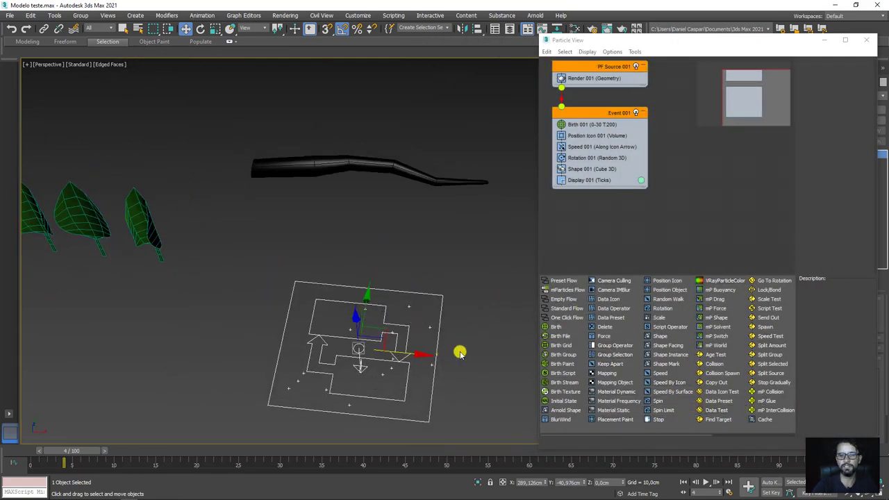
pyautogui.moveTo(460, 351)
pyautogui.keyDown('alt'); pyautogui.mouseDown(button='middle')
pyautogui.moveTo(443, 329)
pyautogui.moveTo(366, 331)
pyautogui.mouseUp(button='middle'); pyautogui.keyUp('alt')
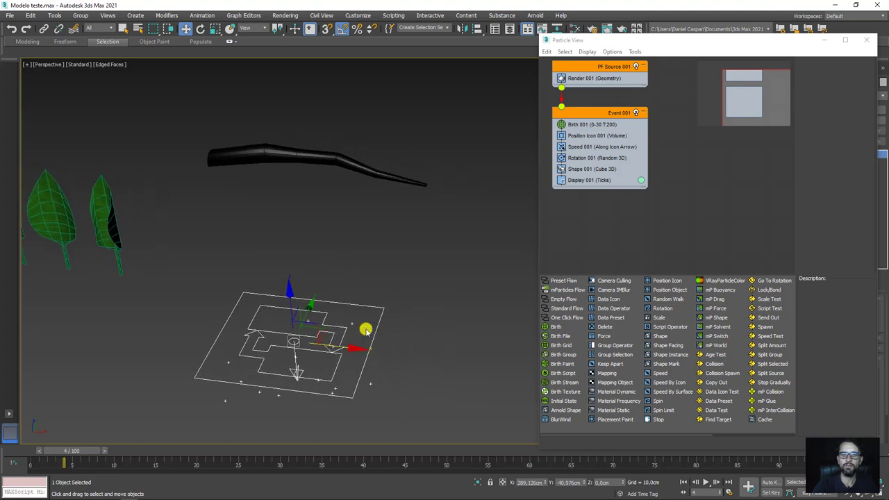
pyautogui.click(305, 157)
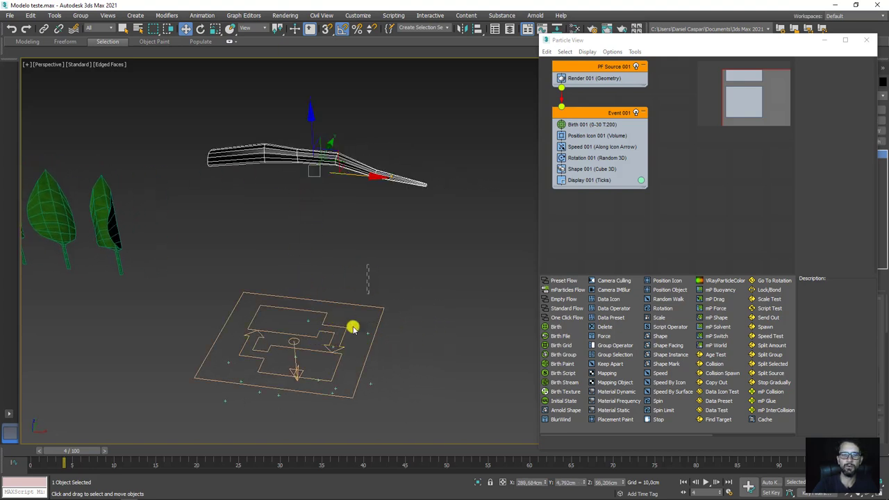
pyautogui.click(306, 369)
pyautogui.moveTo(86, 451); pyautogui.dragTo(102, 451)
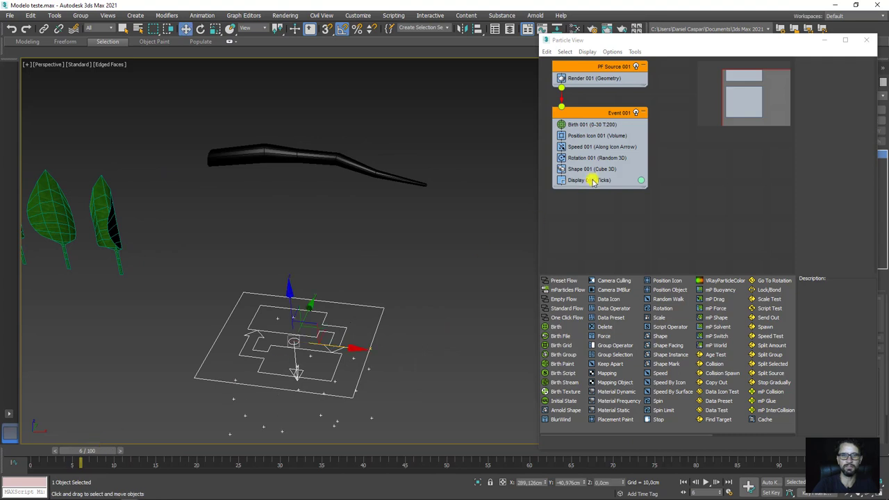
# Step: Rearrange the Event 001 graph and show Position Icon 001's parameters
pyautogui.moveTo(590, 114); pyautogui.dragTo(614, 135)
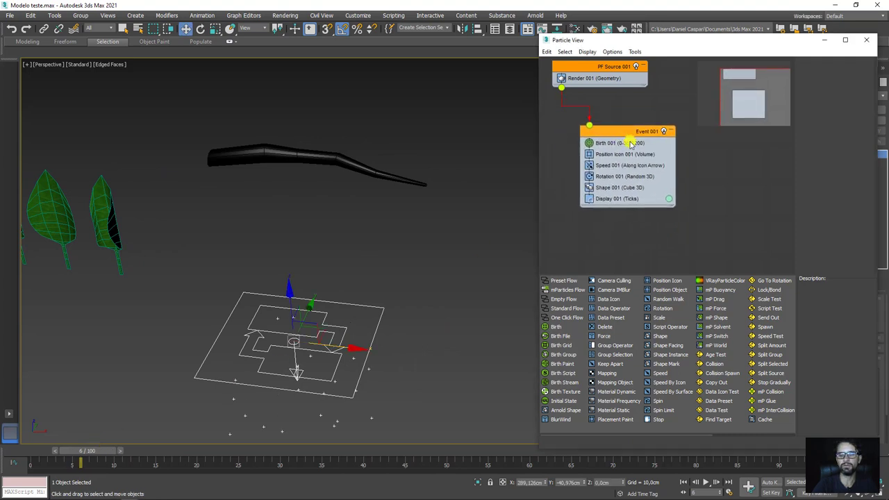
pyautogui.moveTo(639, 124); pyautogui.dragTo(630, 157, button='middle')
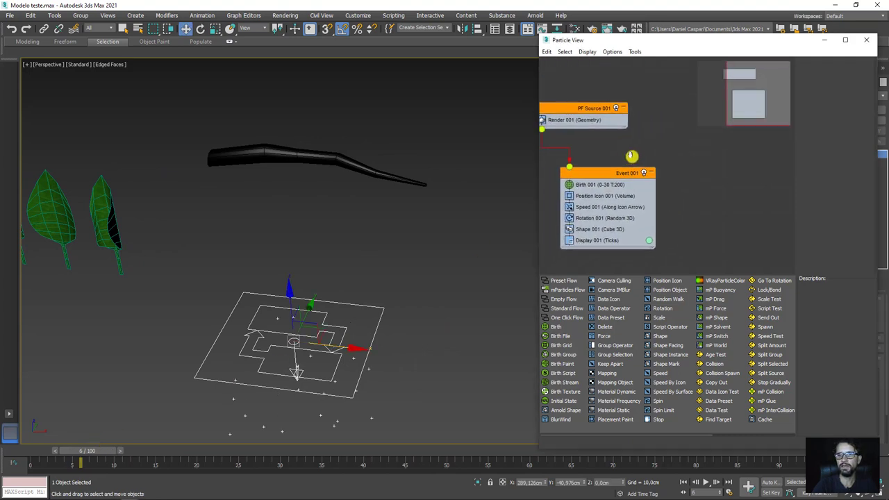
pyautogui.click(603, 191)
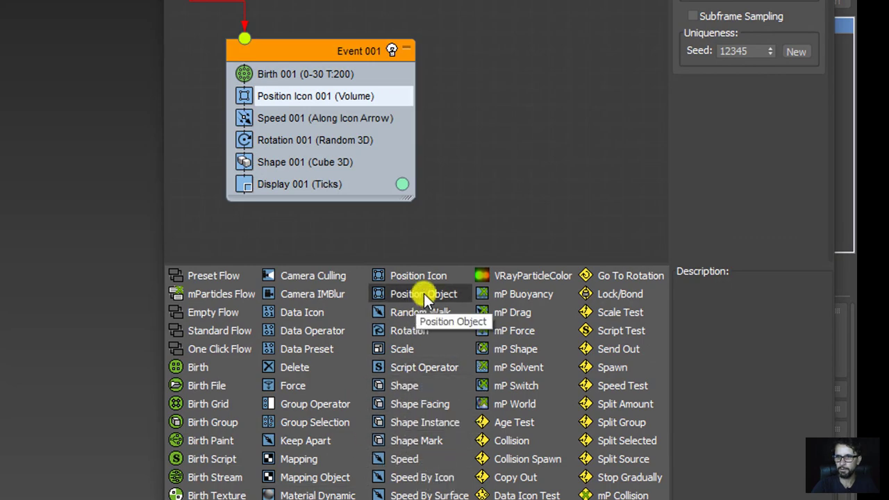
# Step: Replace Position Icon 001 with Position Object, adding the branch Object001 as emitter
pyautogui.moveTo(423, 293); pyautogui.dragTo(317, 100)
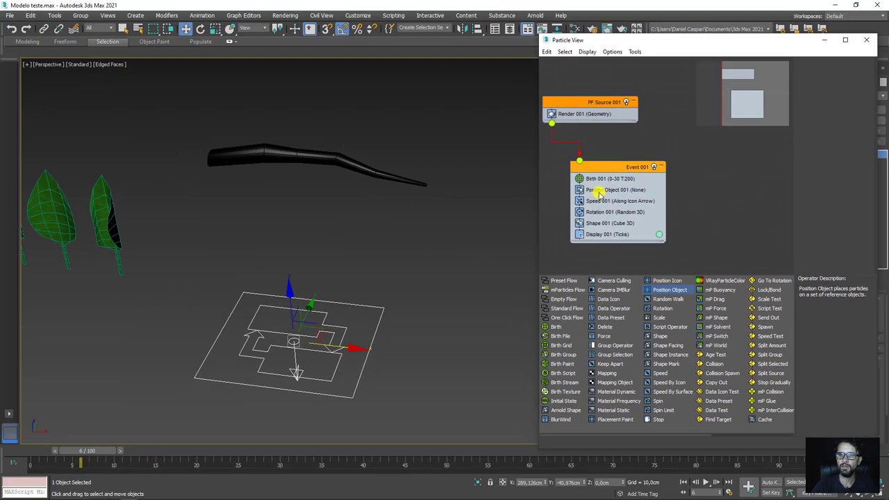
pyautogui.click(599, 189)
pyautogui.moveTo(700, 46); pyautogui.dragTo(677, 41)
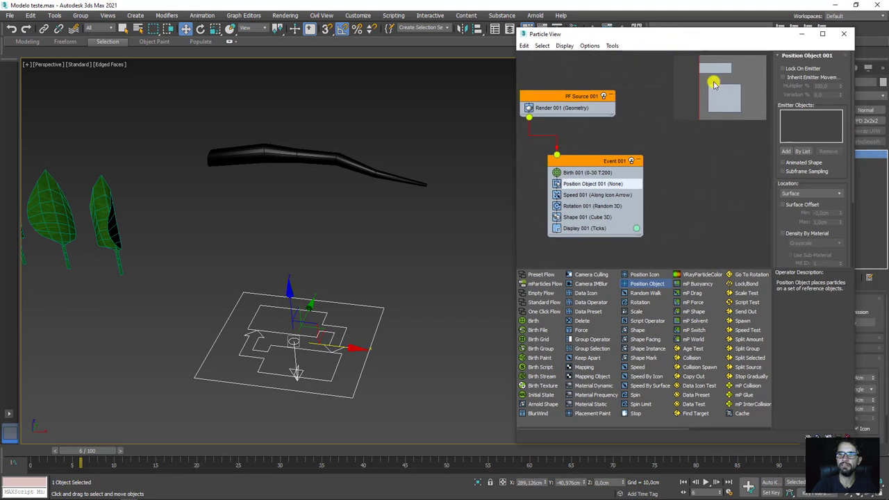
pyautogui.click(783, 151)
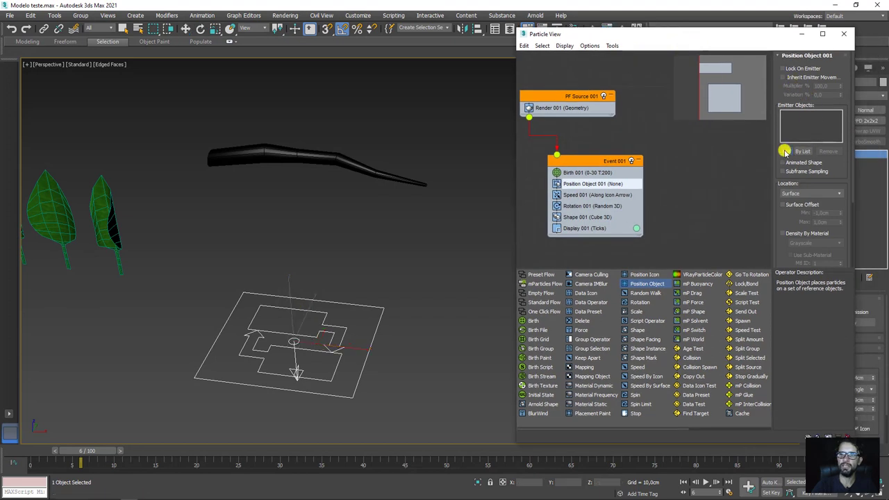
pyautogui.click(307, 155)
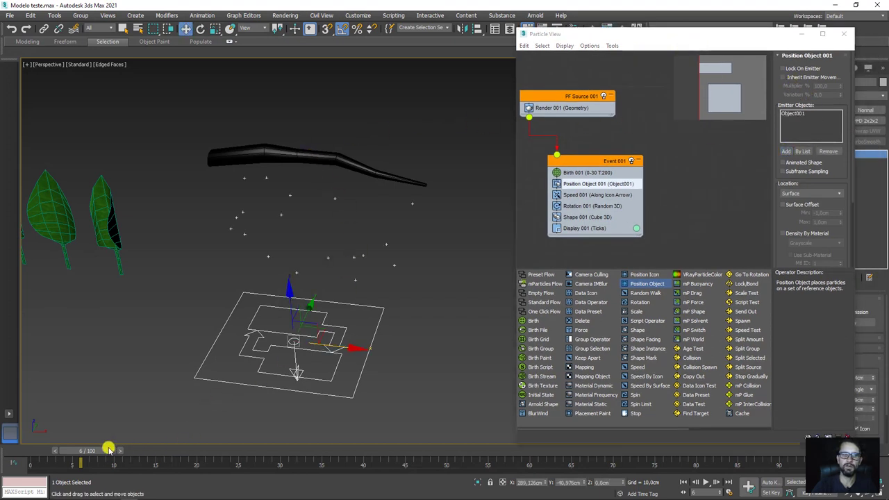
pyautogui.moveTo(96, 450)
pyautogui.mouseDown()
pyautogui.moveTo(19, 436)
pyautogui.moveTo(121, 421)
pyautogui.mouseUp()
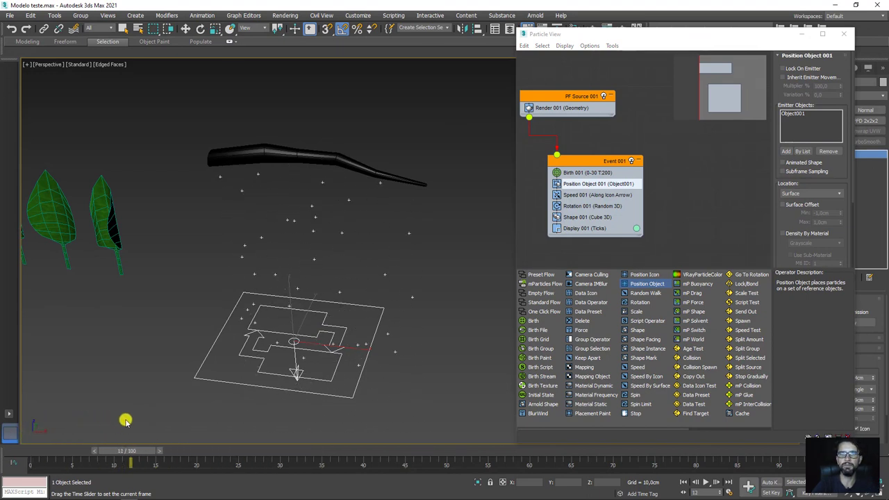
pyautogui.press('w')
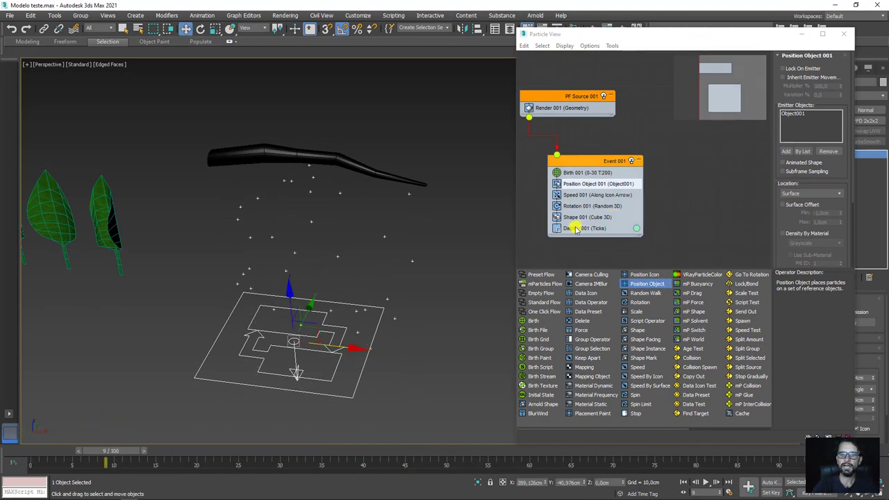
pyautogui.click(576, 228)
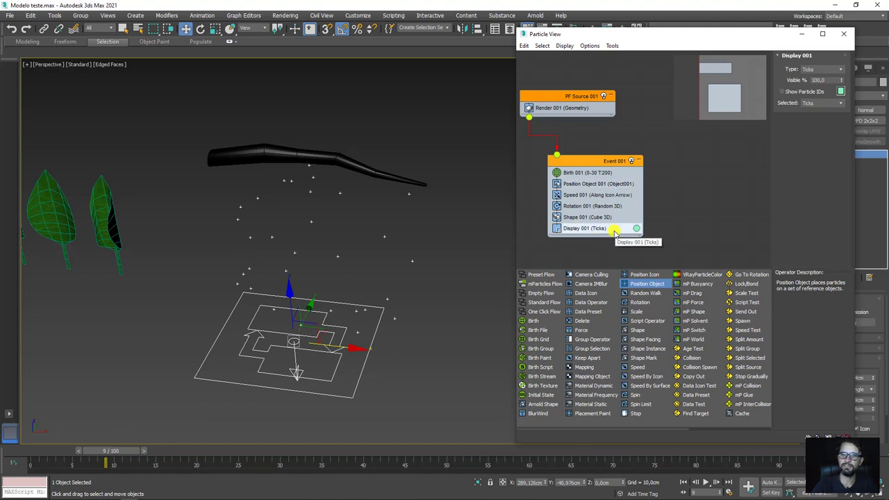
# Step: Set Display 001's type to Geometry so particles render as solid shapes
pyautogui.click(825, 70)
pyautogui.click(822, 113)
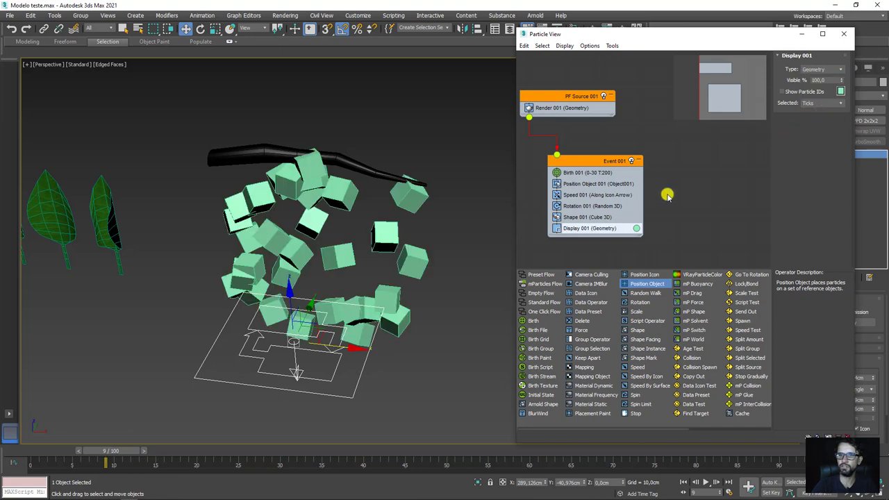
pyautogui.moveTo(131, 451); pyautogui.dragTo(112, 434)
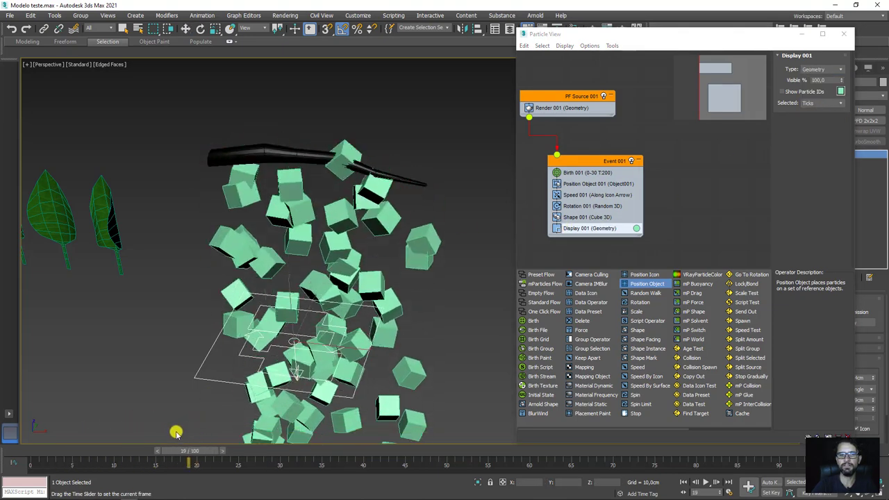
pyautogui.press('w')
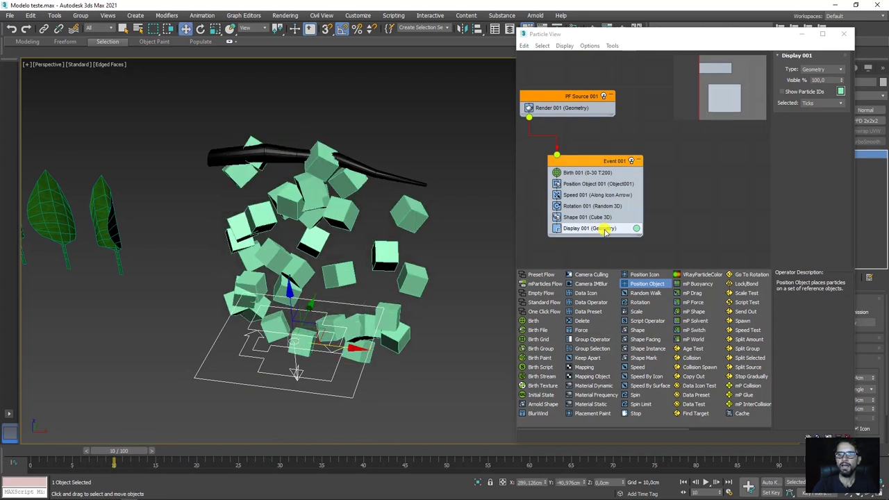
# Step: Choose Heart as Shape 001's 3D shape and advance to frame 11
pyautogui.click(586, 220)
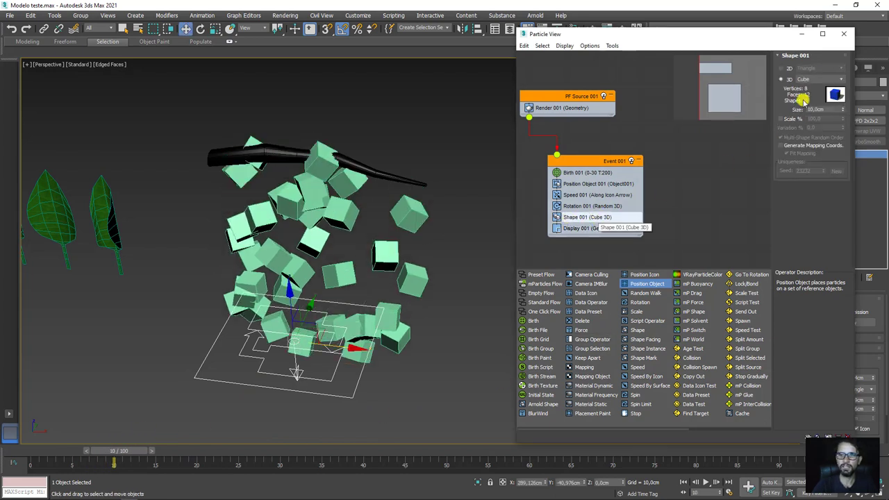
pyautogui.click(825, 80)
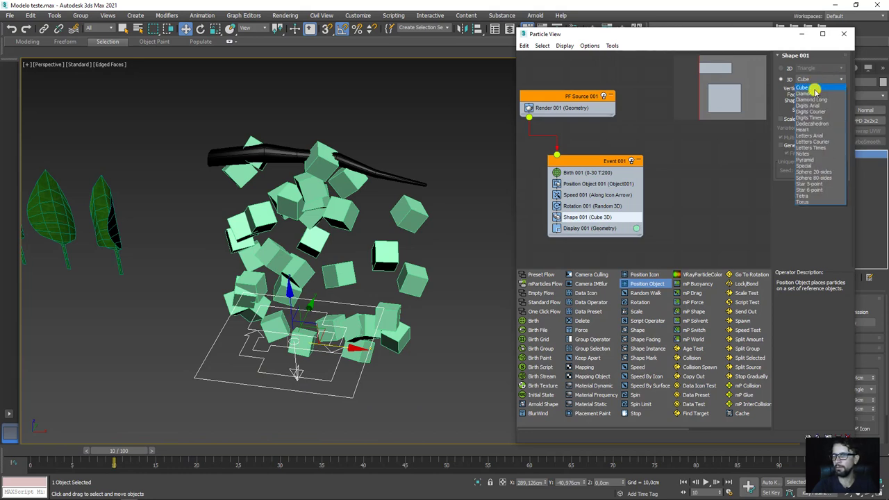
pyautogui.click(811, 132)
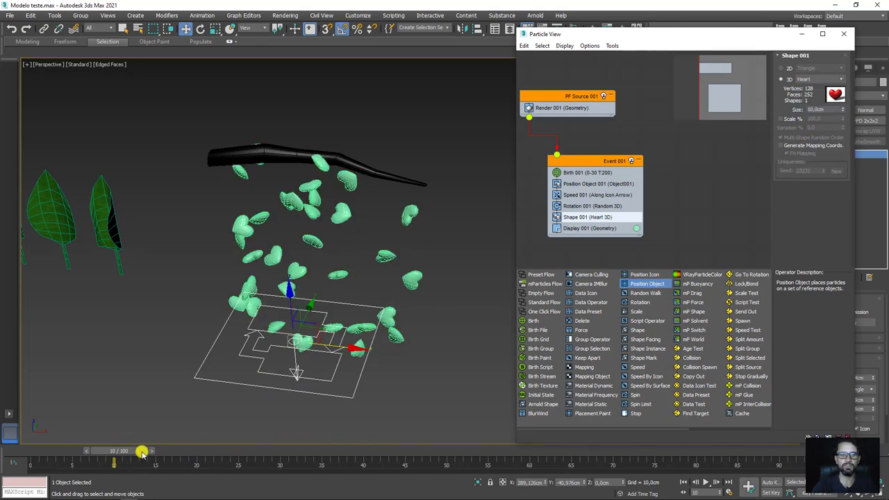
pyautogui.moveTo(140, 452); pyautogui.dragTo(158, 456)
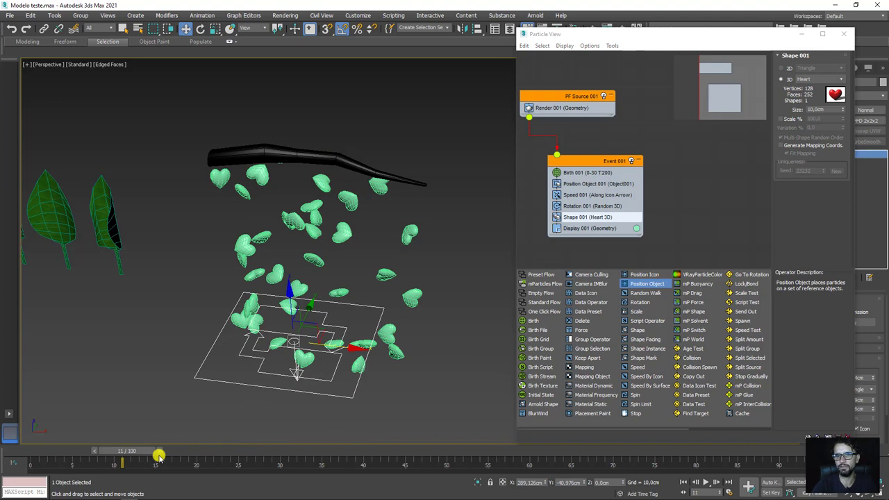
# Step: Replace Shape 001 in Event 001 with a Shape Instance operator
pyautogui.moveTo(206, 205)
pyautogui.keyDown('alt'); pyautogui.mouseDown(button='middle')
pyautogui.moveTo(195, 228)
pyautogui.moveTo(284, 174)
pyautogui.mouseUp(button='middle'); pyautogui.keyUp('alt')
pyautogui.moveTo(272, 168)
pyautogui.mouseDown()
pyautogui.moveTo(21, 301)
pyautogui.moveTo(256, 264)
pyautogui.mouseUp()
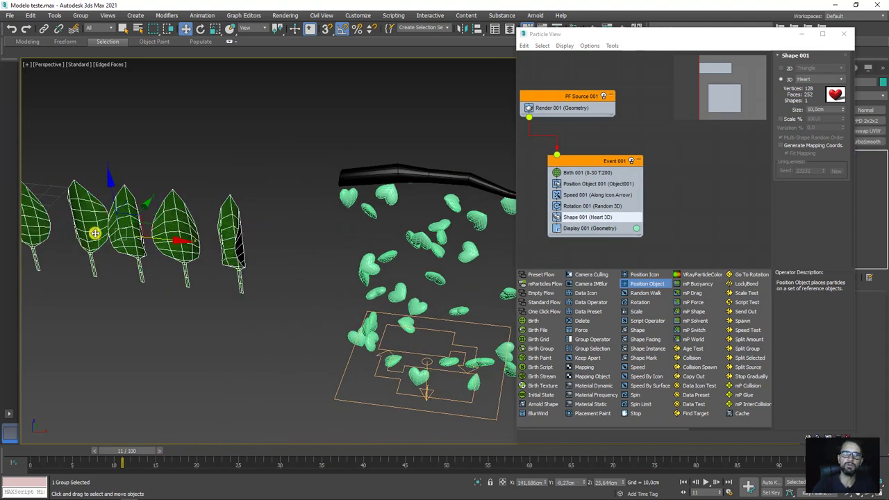
pyautogui.keyDown('alt'); pyautogui.moveTo(284, 264); pyautogui.dragTo(278, 258, button='middle'); pyautogui.keyUp('alt')
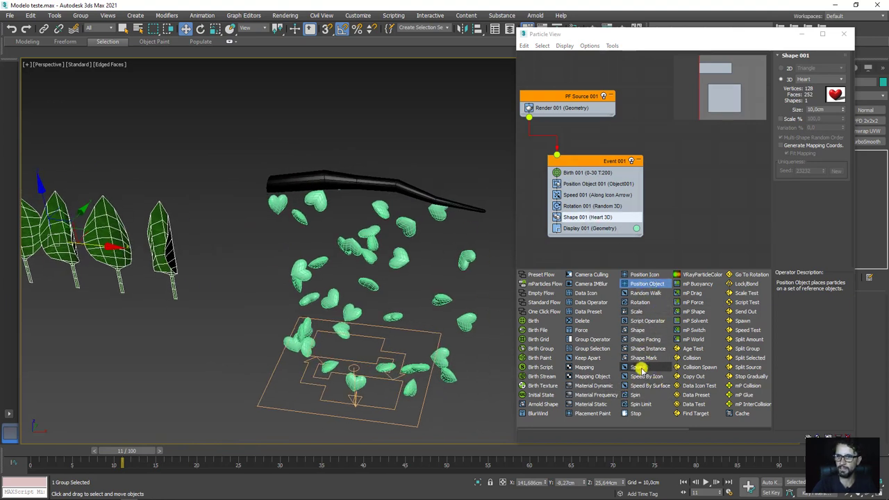
pyautogui.moveTo(646, 348)
pyautogui.mouseDown()
pyautogui.moveTo(585, 220)
pyautogui.moveTo(613, 223)
pyautogui.mouseUp()
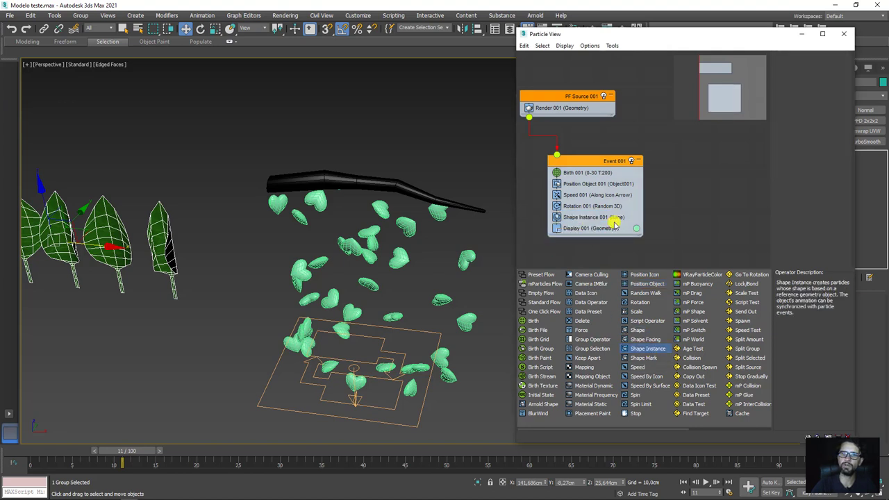
pyautogui.click(576, 219)
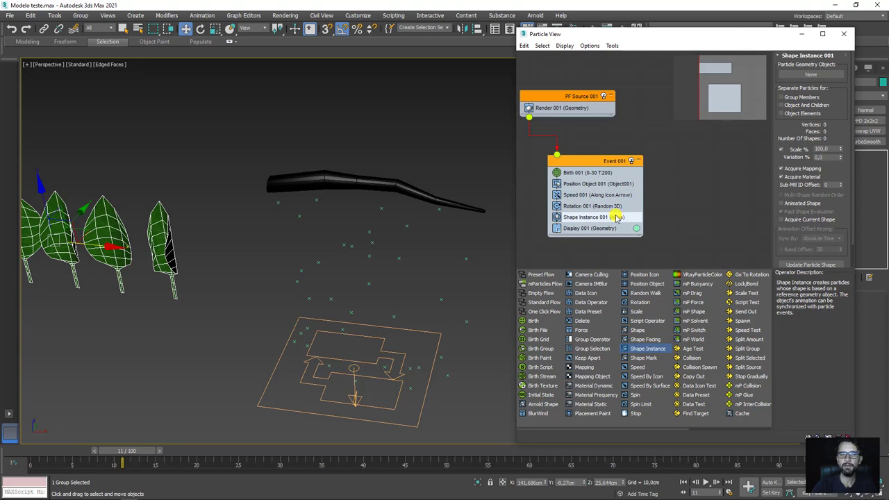
# Step: Pick the folhas leaf group as Particle Geometry Object and preview at frame 22
pyautogui.click(811, 75)
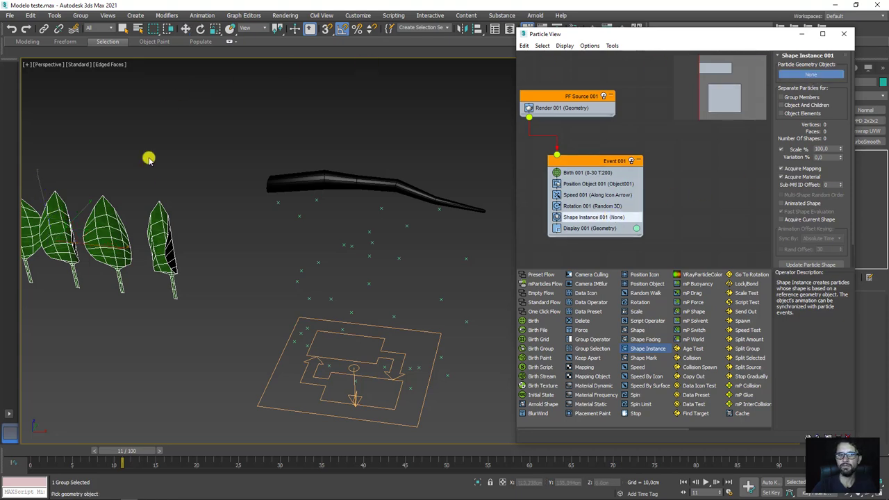
pyautogui.moveTo(139, 270)
pyautogui.keyDown('alt'); pyautogui.mouseDown(button='middle')
pyautogui.moveTo(254, 266)
pyautogui.moveTo(229, 226)
pyautogui.mouseUp(button='middle'); pyautogui.keyUp('alt')
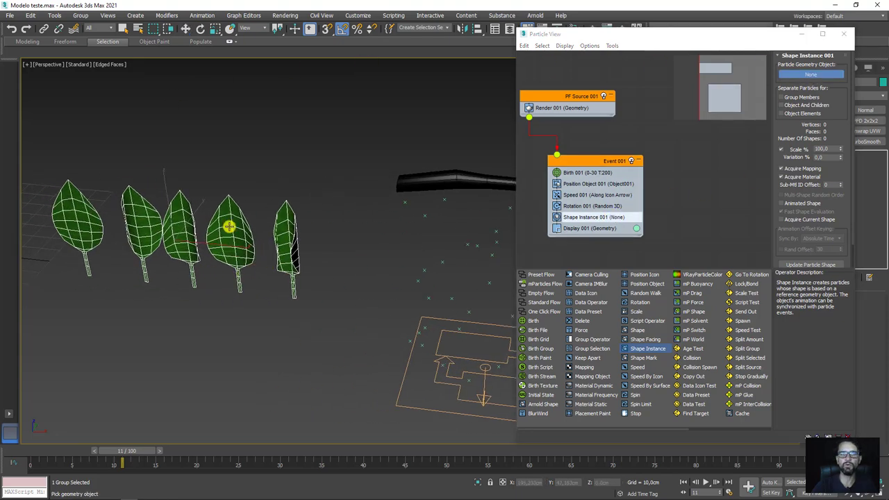
pyautogui.click(229, 226)
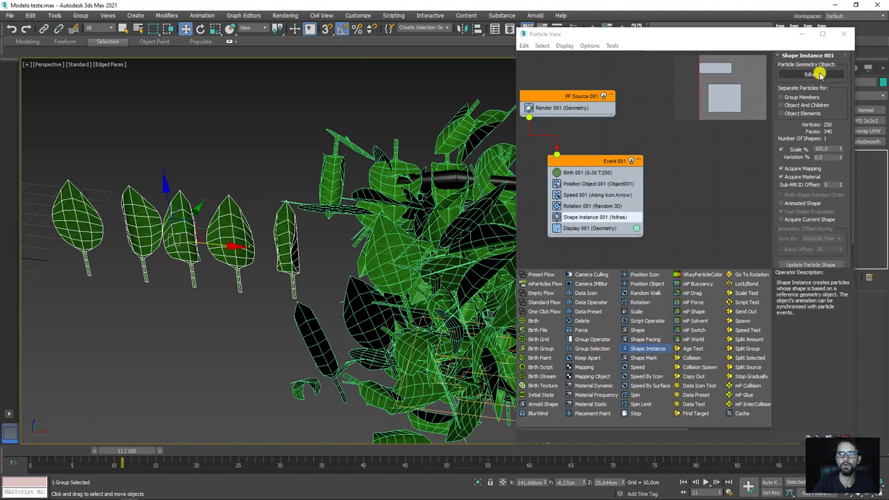
pyautogui.moveTo(405, 252)
pyautogui.keyDown('alt'); pyautogui.mouseDown(button='middle')
pyautogui.moveTo(215, 239)
pyautogui.moveTo(135, 431)
pyautogui.mouseUp(button='middle'); pyautogui.keyUp('alt')
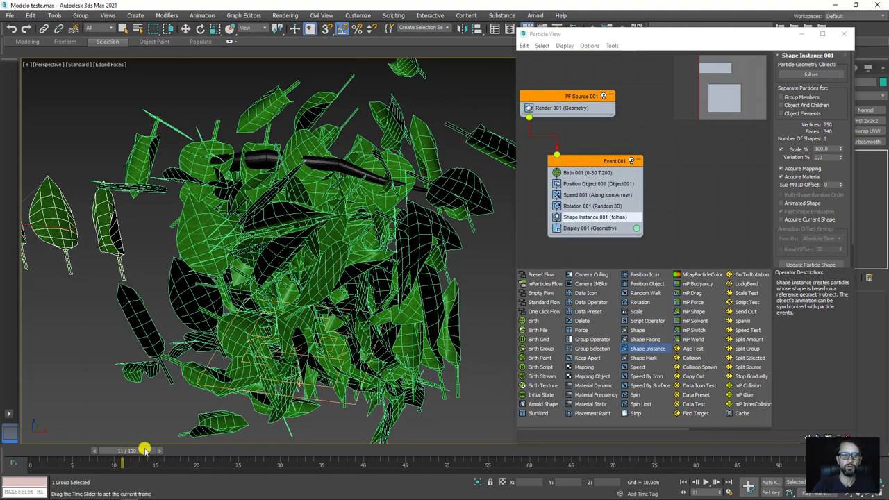
pyautogui.moveTo(142, 450); pyautogui.dragTo(213, 450)
# Step: Set Birth 001's amount to 1 and rewind to watch a single falling leaf
pyautogui.click(585, 172)
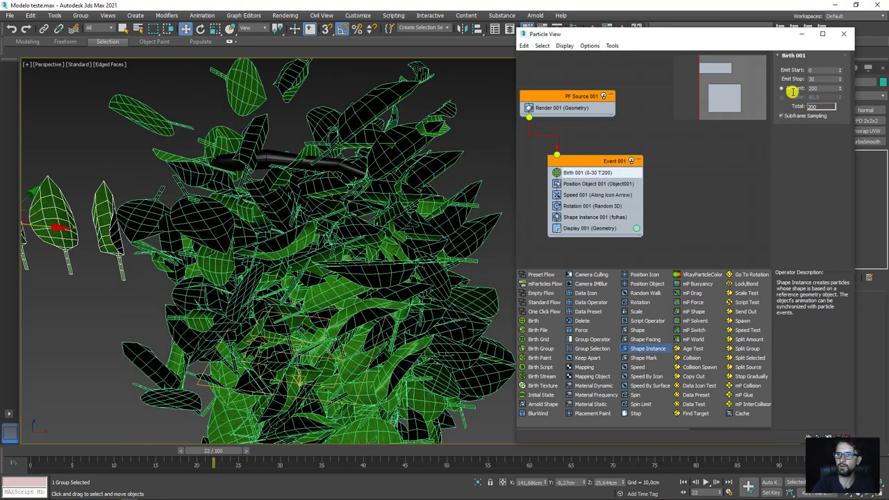
pyautogui.doubleClick(820, 88)
pyautogui.write('1')
pyautogui.press('Return')
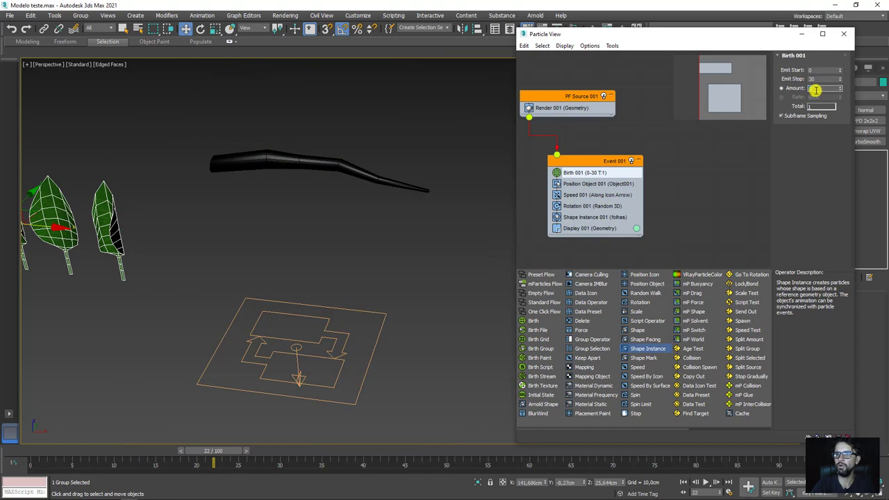
pyautogui.moveTo(232, 451); pyautogui.dragTo(81, 451)
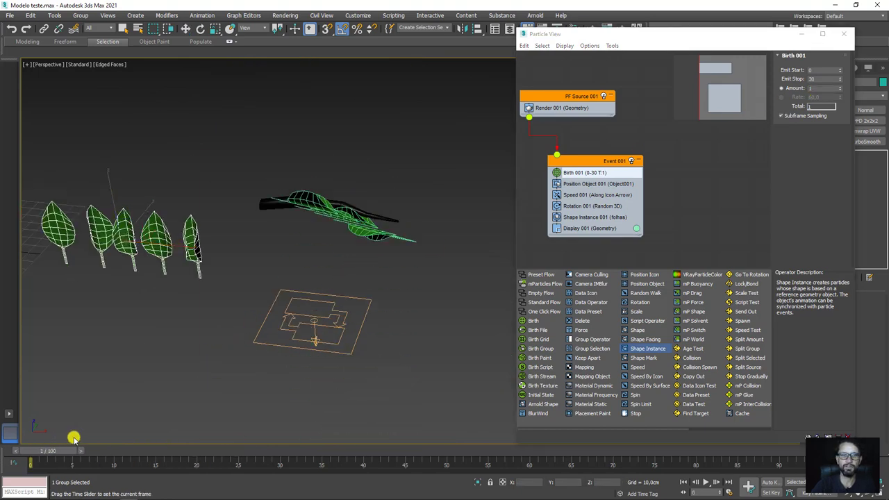
pyautogui.moveTo(372, 287)
pyautogui.keyDown('alt'); pyautogui.mouseDown(button='middle')
pyautogui.moveTo(316, 296)
pyautogui.moveTo(352, 298)
pyautogui.moveTo(352, 324)
pyautogui.mouseUp(button='middle'); pyautogui.keyUp('alt')
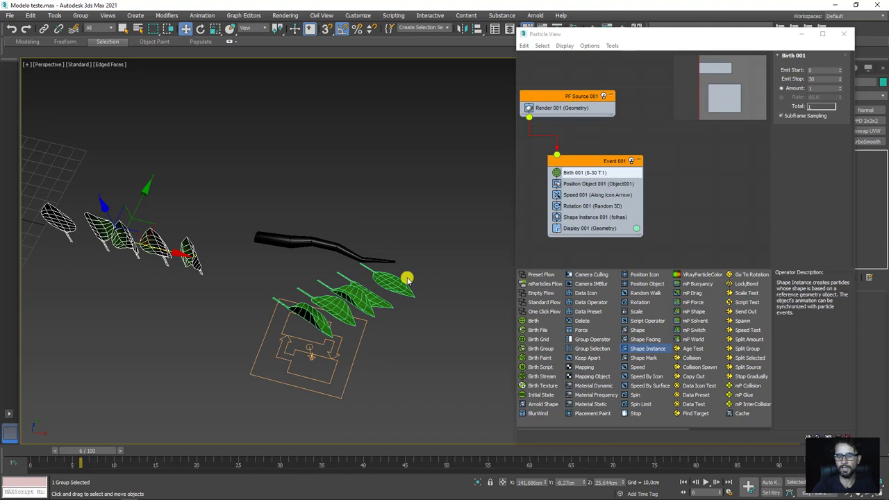
pyautogui.moveTo(406, 279)
pyautogui.keyDown('alt'); pyautogui.mouseDown(button='middle')
pyautogui.moveTo(426, 188)
pyautogui.moveTo(516, 242)
pyautogui.mouseUp(button='middle'); pyautogui.keyUp('alt')
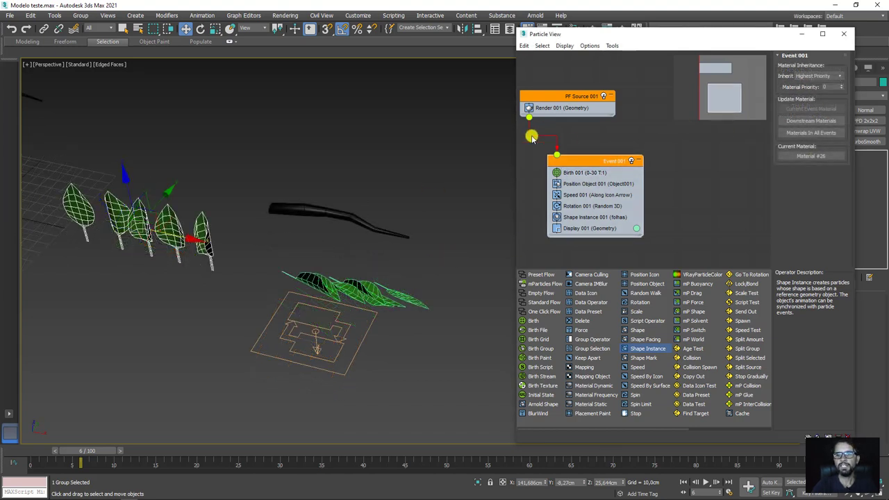
# Step: Make Shape Instance 001 separate particles by Group Members, previewing back to frame 0
pyautogui.click(604, 225)
pyautogui.click(587, 218)
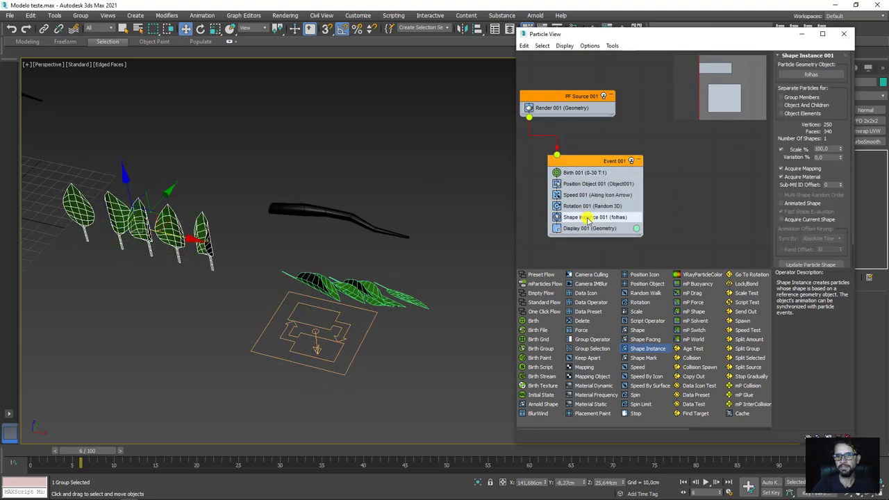
pyautogui.click(780, 97)
pyautogui.keyDown('alt'); pyautogui.moveTo(421, 260); pyautogui.dragTo(347, 341, button='middle'); pyautogui.keyUp('alt')
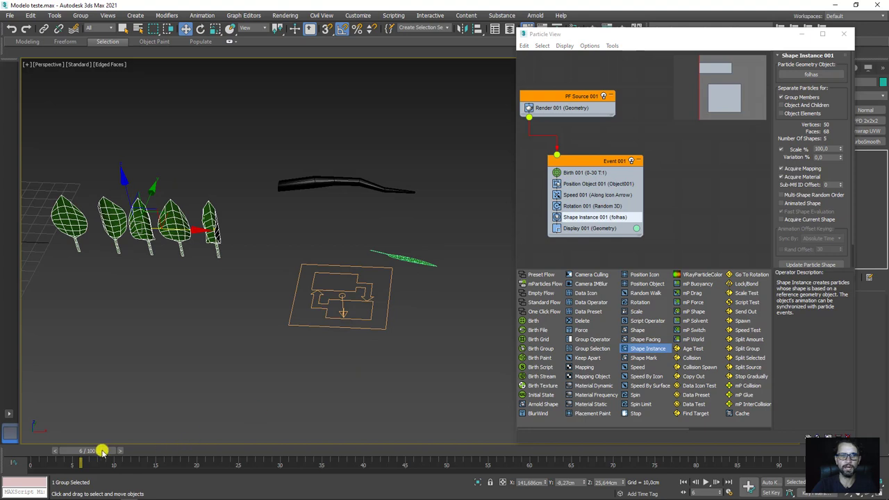
pyautogui.moveTo(102, 450)
pyautogui.mouseDown()
pyautogui.moveTo(1, 455)
pyautogui.moveTo(228, 452)
pyautogui.moveTo(2, 455)
pyautogui.mouseUp()
pyautogui.press('w')
pyautogui.keyDown('alt'); pyautogui.moveTo(440, 230); pyautogui.dragTo(445, 298, button='middle'); pyautogui.keyUp('alt')
pyautogui.click(585, 172)
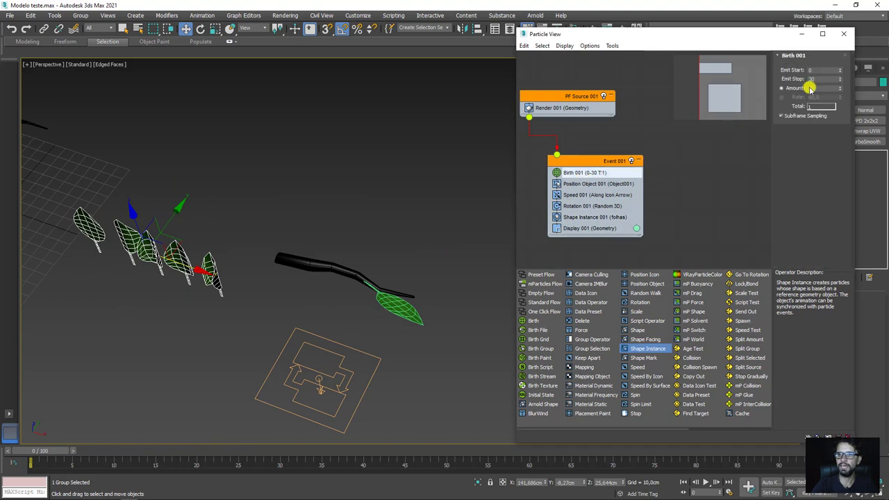
# Step: Set Birth 001's amount to 5 and step a few frames in
pyautogui.doubleClick(811, 88)
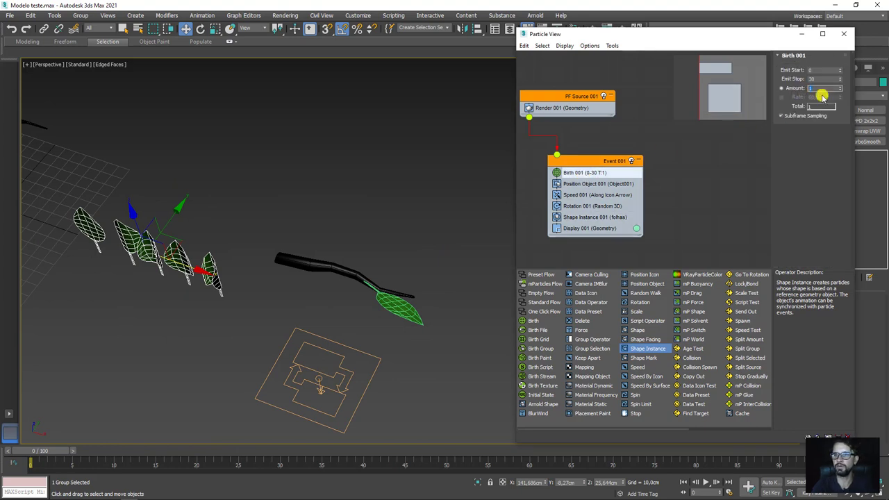
pyautogui.write('5')
pyautogui.press('Return')
pyautogui.moveTo(407, 294); pyautogui.dragTo(384, 256, button='middle')
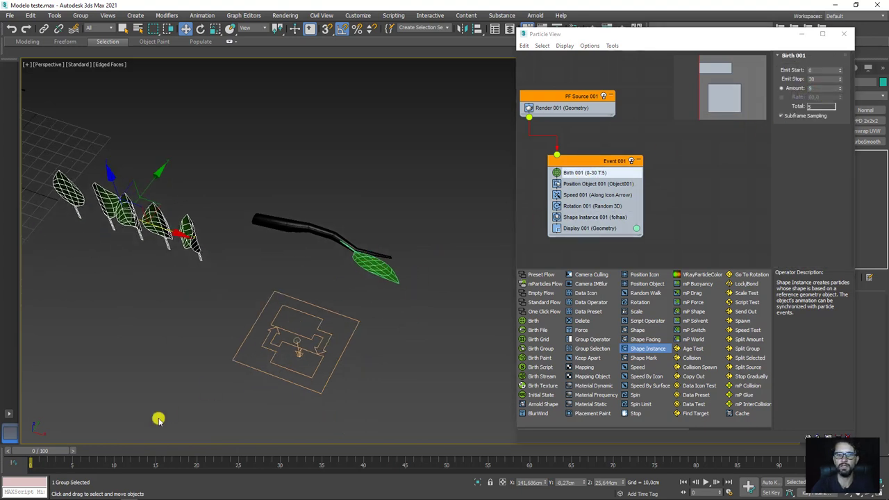
pyautogui.moveTo(47, 450)
pyautogui.mouseDown()
pyautogui.moveTo(512, 450)
pyautogui.moveTo(720, 434)
pyautogui.moveTo(132, 425)
pyautogui.moveTo(512, 421)
pyautogui.moveTo(353, 427)
pyautogui.mouseUp()
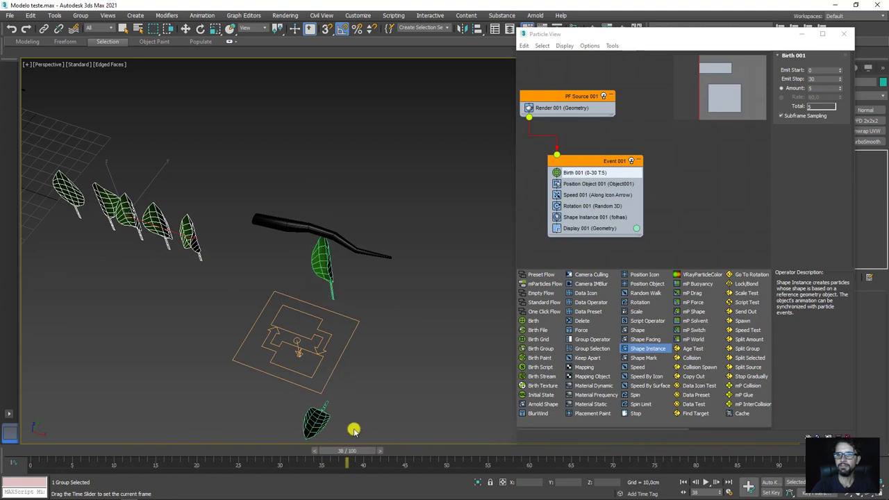
pyautogui.press('w')
# Step: Set Birth 001's Emit Stop to 0 and return to frame 0
pyautogui.doubleClick(819, 80)
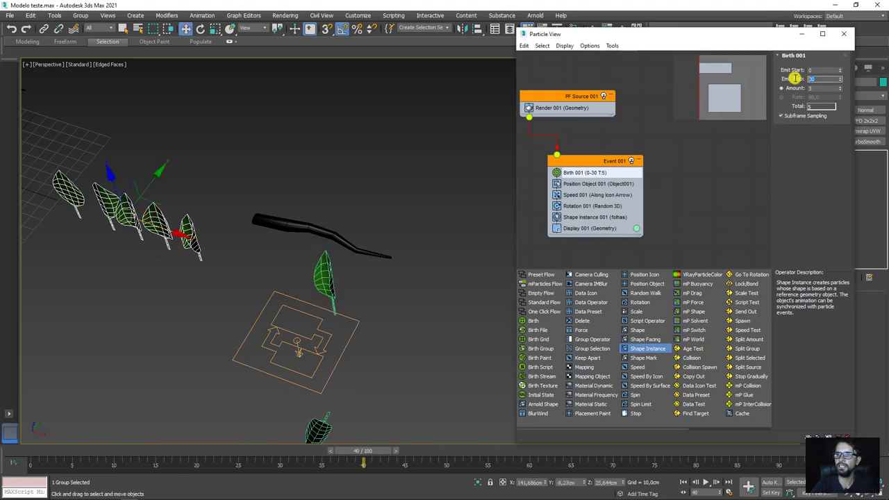
pyautogui.write('0')
pyautogui.press('Return')
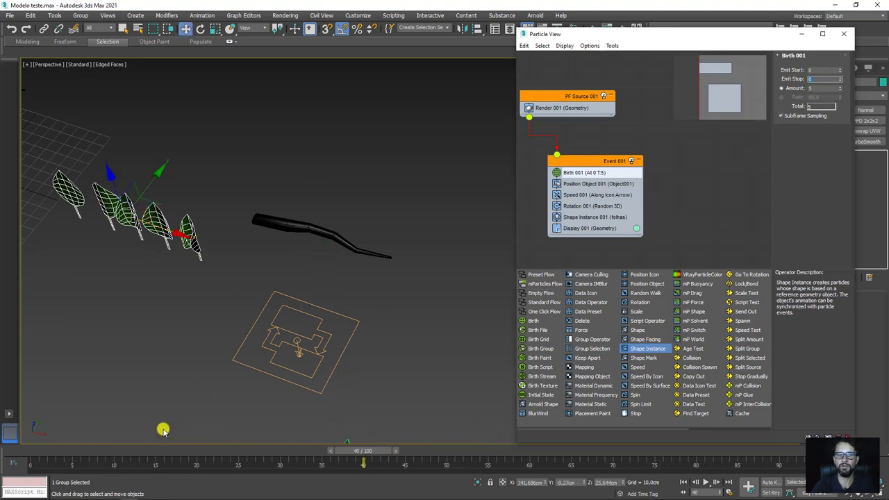
pyautogui.moveTo(362, 450); pyautogui.dragTo(2, 453)
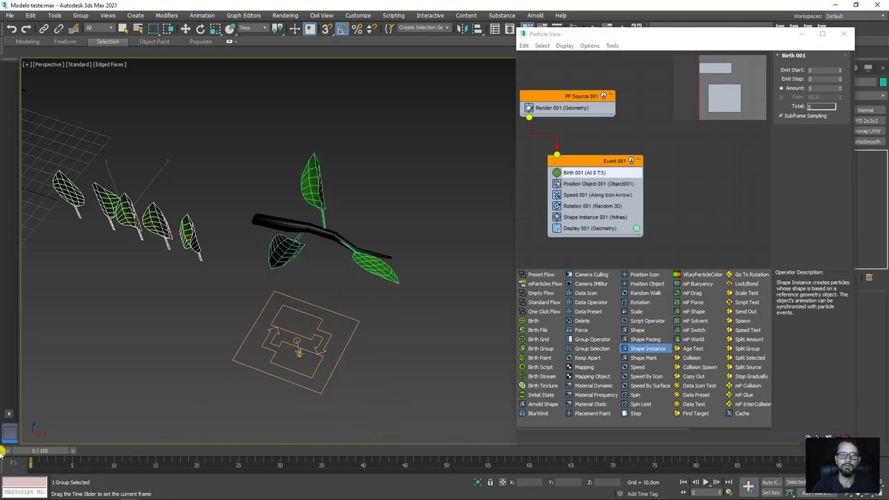
pyautogui.moveTo(347, 277)
pyautogui.keyDown('alt'); pyautogui.mouseDown(button='middle')
pyautogui.moveTo(381, 294)
pyautogui.moveTo(307, 129)
pyautogui.moveTo(336, 249)
pyautogui.mouseUp(button='middle'); pyautogui.keyUp('alt')
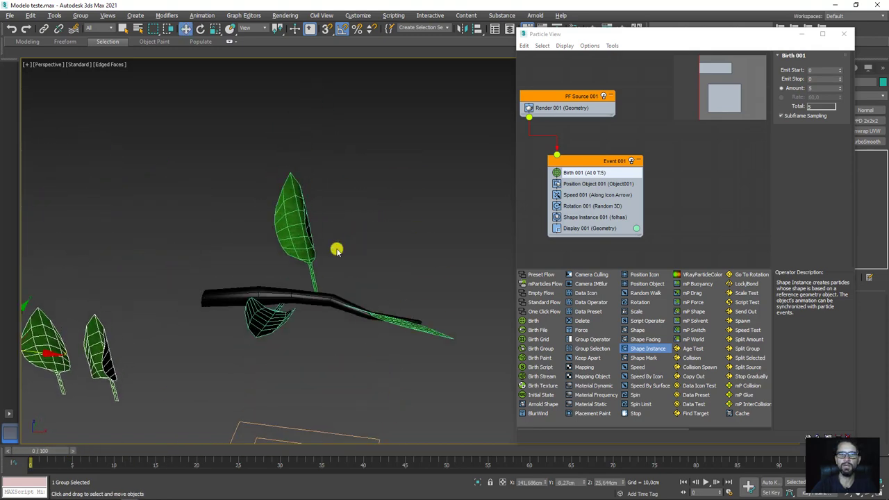
# Step: Raise the Birth amount to 29 with the spinner and zoom in on the plant
pyautogui.click(756, 147)
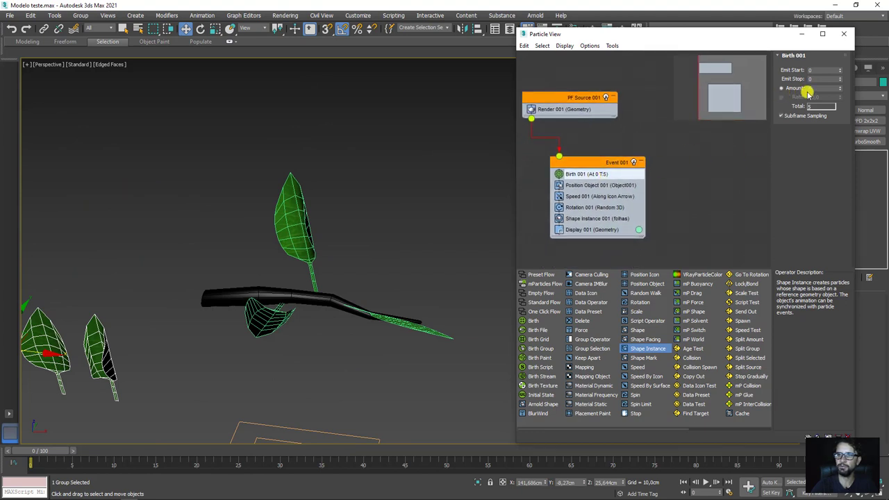
pyautogui.moveTo(840, 88)
pyautogui.mouseDown()
pyautogui.moveTo(830, 70)
pyautogui.moveTo(845, 77)
pyautogui.mouseUp()
pyautogui.moveTo(363, 255)
pyautogui.keyDown('alt'); pyautogui.mouseDown(button='middle')
pyautogui.moveTo(381, 268)
pyautogui.moveTo(288, 230)
pyautogui.mouseUp(button='middle'); pyautogui.keyUp('alt')
pyautogui.scroll(3, 200, 180)
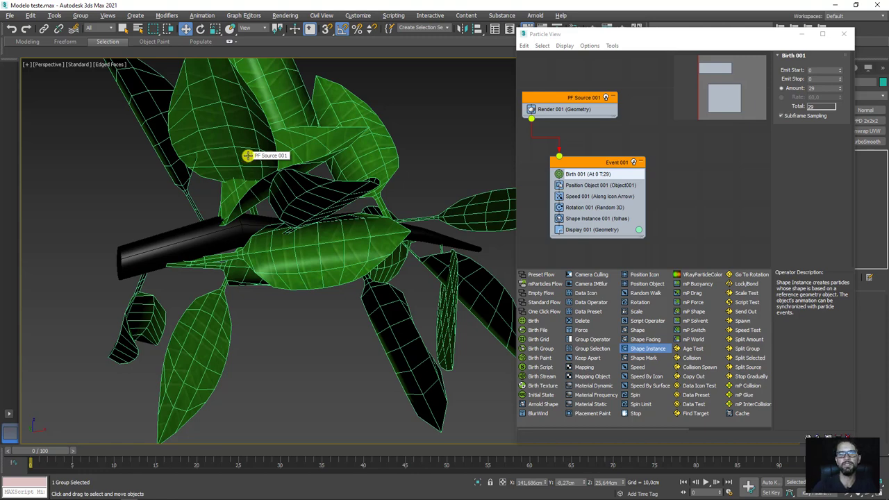
# Step: Select the branch, enter Polygon mode and switch the viewport to Top view
pyautogui.click(199, 240)
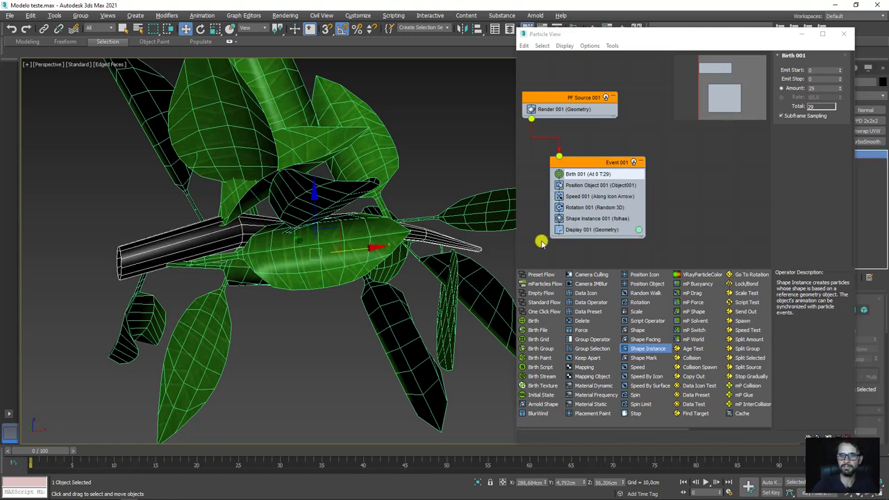
pyautogui.scroll(-5, 379, 231)
pyautogui.moveTo(342, 280)
pyautogui.keyDown('alt'); pyautogui.mouseDown(button='middle')
pyautogui.moveTo(451, 242)
pyautogui.moveTo(473, 208)
pyautogui.mouseUp(button='middle'); pyautogui.keyUp('alt')
pyautogui.click(801, 34)
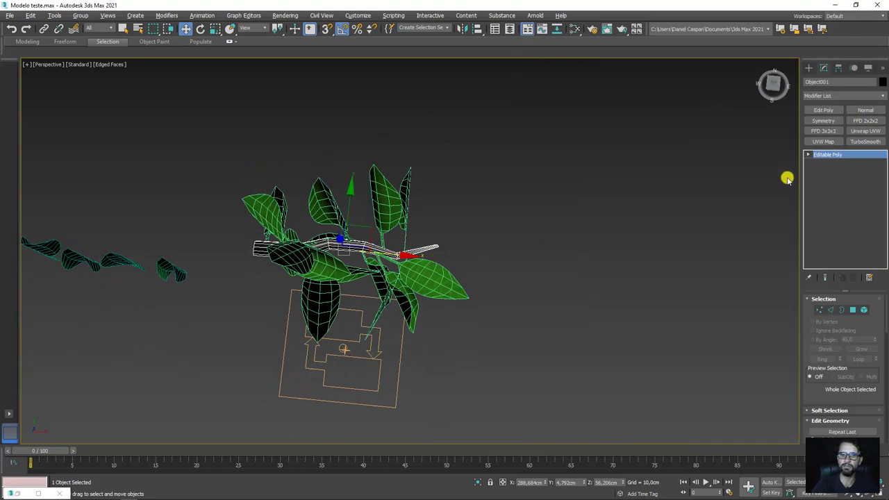
pyautogui.click(854, 310)
pyautogui.moveTo(462, 239); pyautogui.dragTo(518, 240, button='middle')
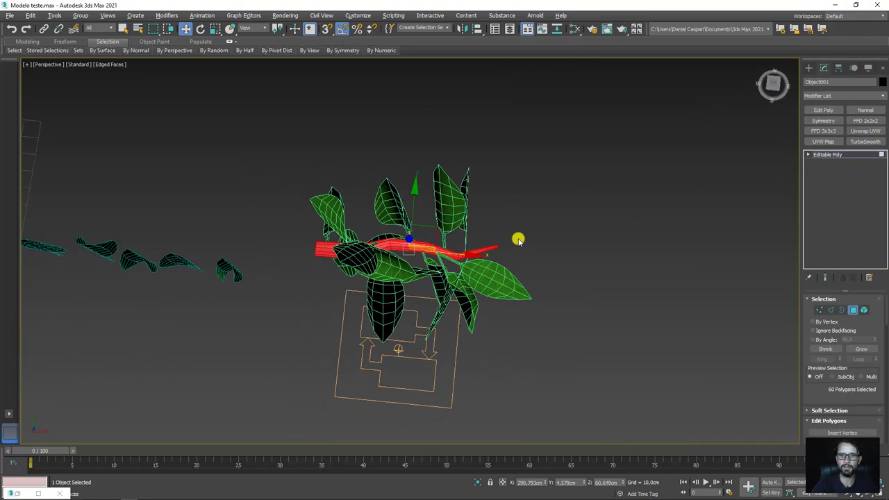
pyautogui.click(45, 63)
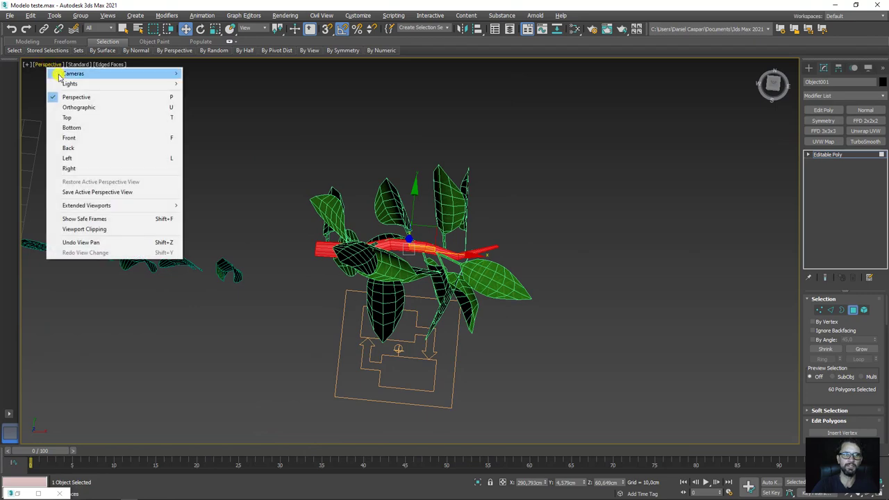
pyautogui.click(74, 119)
pyautogui.moveTo(415, 254)
pyautogui.keyDown('alt'); pyautogui.mouseDown(button='middle')
pyautogui.moveTo(442, 220)
pyautogui.moveTo(299, 155)
pyautogui.moveTo(369, 301)
pyautogui.mouseUp(button='middle'); pyautogui.keyUp('alt')
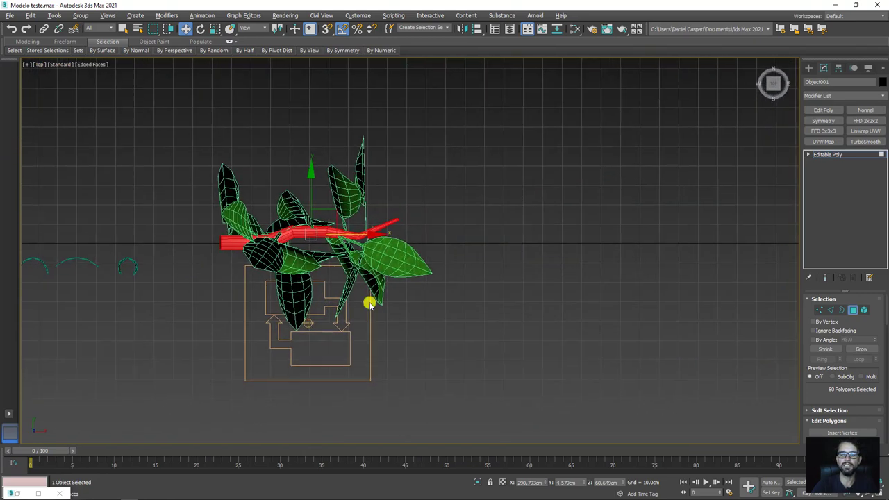
# Step: Marquee-select the 31 upper polygons of the branch and check them in perspective
pyautogui.click(562, 377)
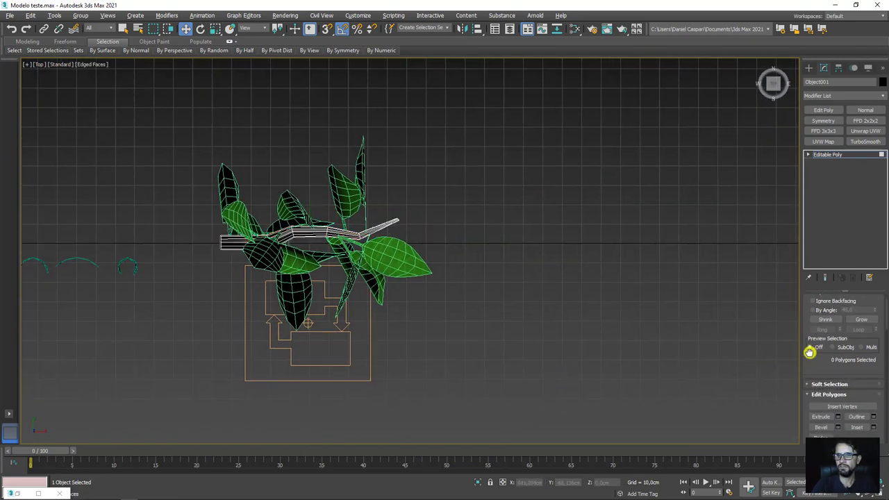
pyautogui.scroll(-2, 805, 347)
pyautogui.scroll(2, 815, 359)
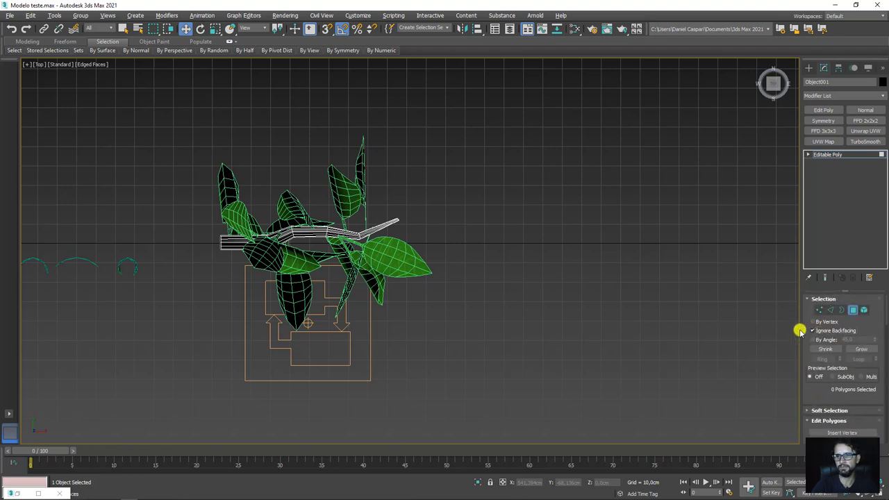
pyautogui.moveTo(103, 141)
pyautogui.mouseDown()
pyautogui.moveTo(464, 301)
pyautogui.moveTo(490, 331)
pyautogui.mouseUp()
pyautogui.moveTo(490, 331)
pyautogui.keyDown('alt'); pyautogui.mouseDown(button='middle')
pyautogui.moveTo(493, 241)
pyautogui.moveTo(371, 254)
pyautogui.mouseUp(button='middle'); pyautogui.keyUp('alt')
pyautogui.scroll(3, 370, 254)
pyautogui.keyDown('alt'); pyautogui.moveTo(369, 294); pyautogui.dragTo(516, 276, button='middle'); pyautogui.keyUp('alt')
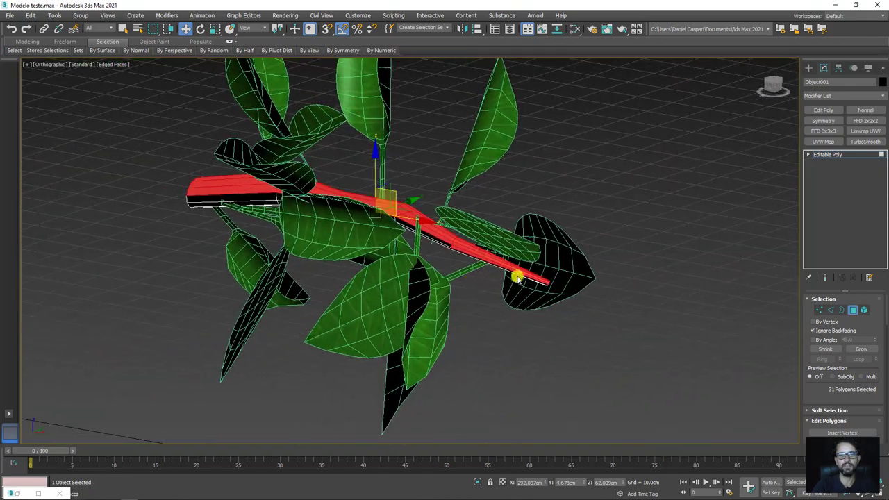
# Step: Exit polygon sub-object mode and select the PF Source 001 emitter
pyautogui.click(832, 156)
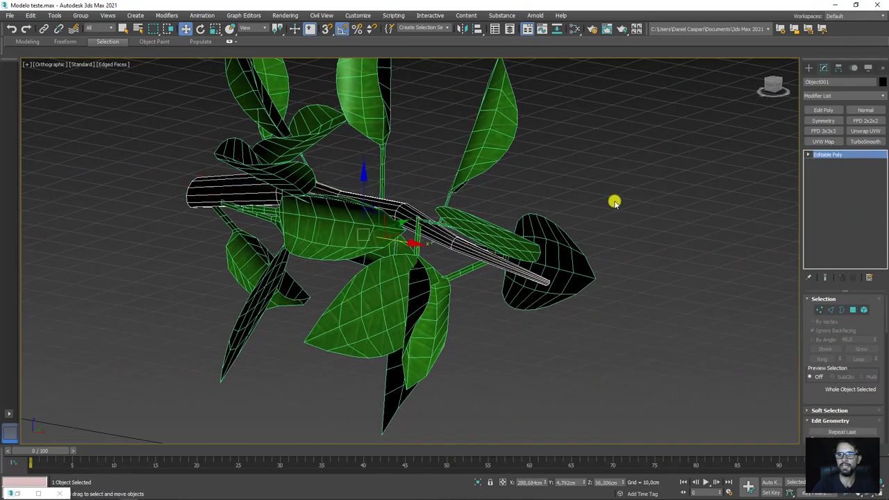
pyautogui.scroll(-3, 383, 232)
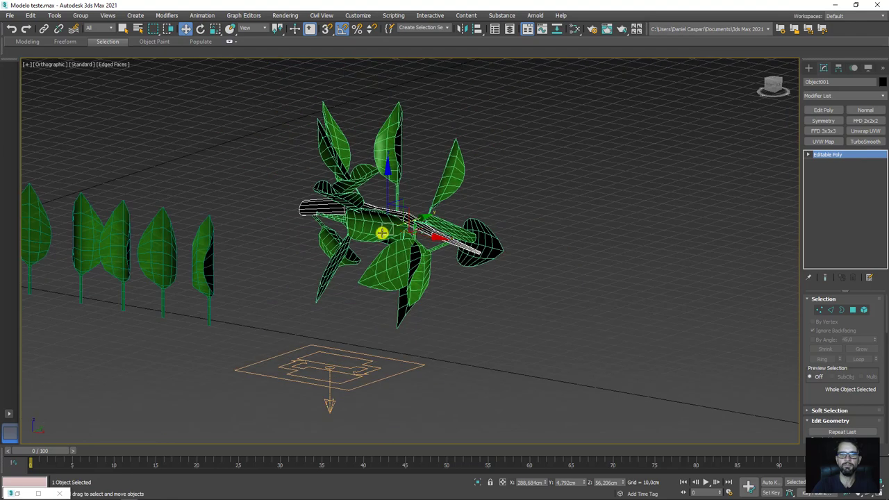
pyautogui.click(324, 366)
pyautogui.keyDown('alt'); pyautogui.moveTo(353, 367); pyautogui.dragTo(395, 368, button='middle'); pyautogui.keyUp('alt')
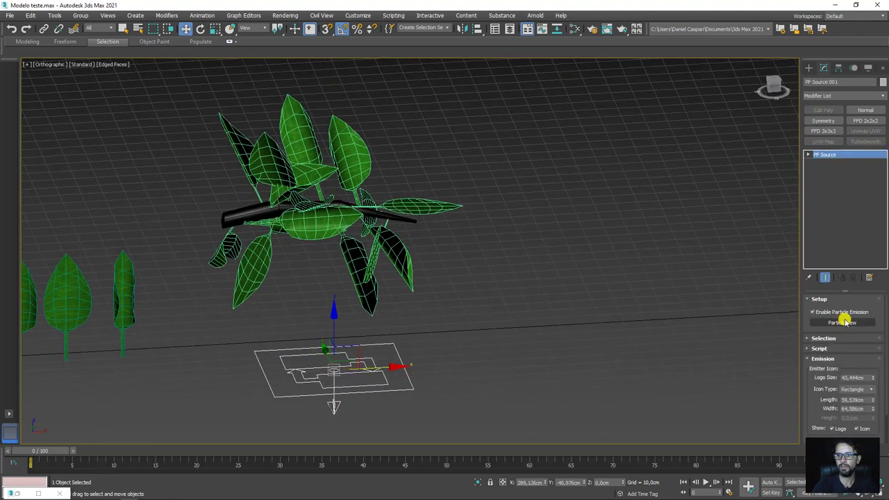
# Step: Set Position Object 001's Location to Selected Faces, spreading leaves along the branch
pyautogui.click(838, 323)
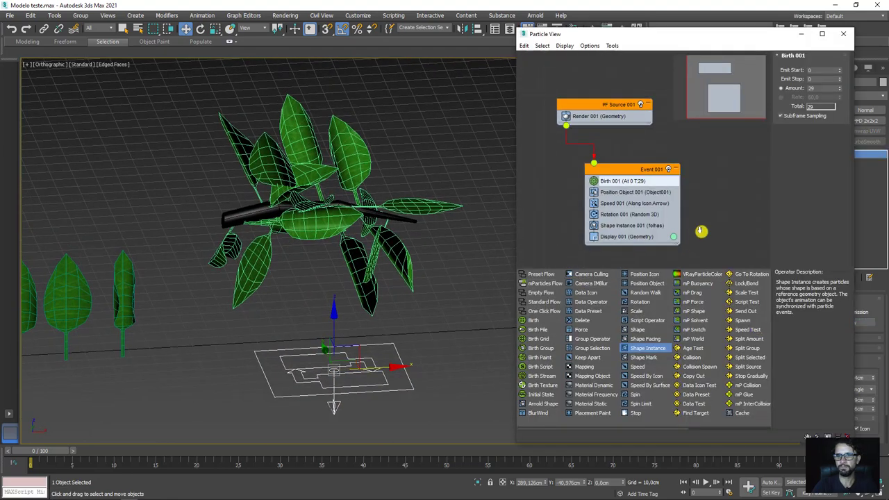
pyautogui.click(643, 191)
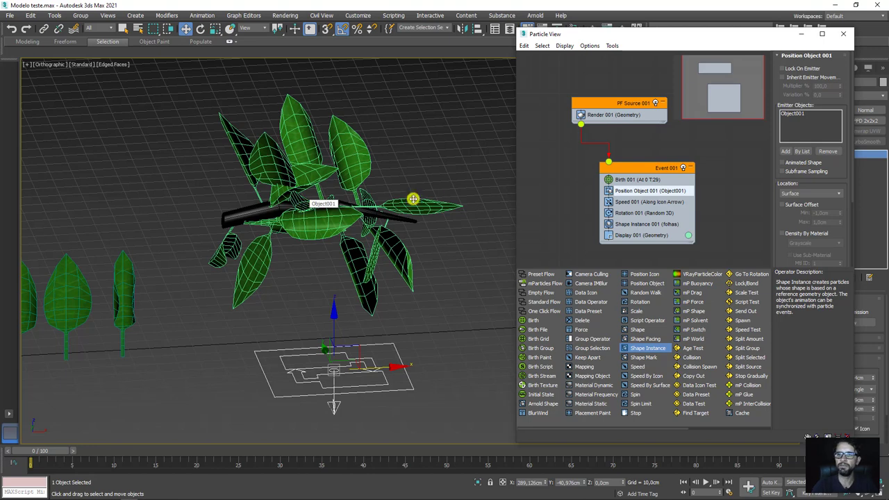
pyautogui.click(610, 191)
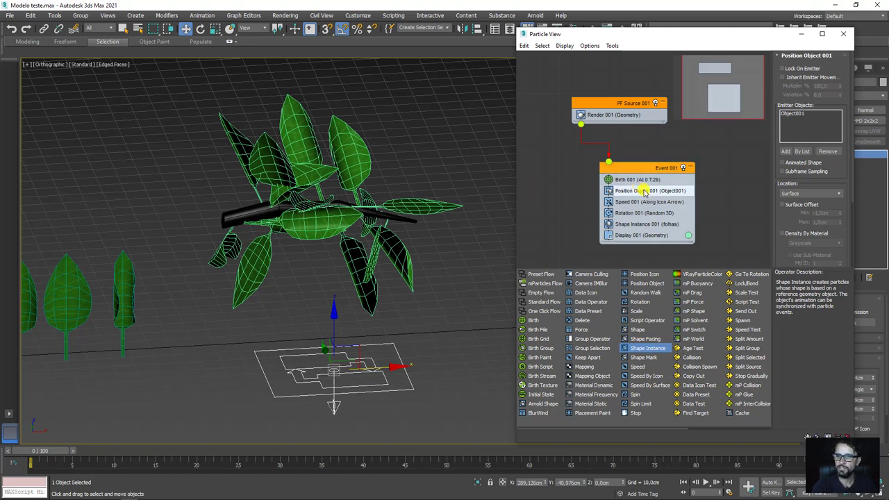
pyautogui.click(807, 195)
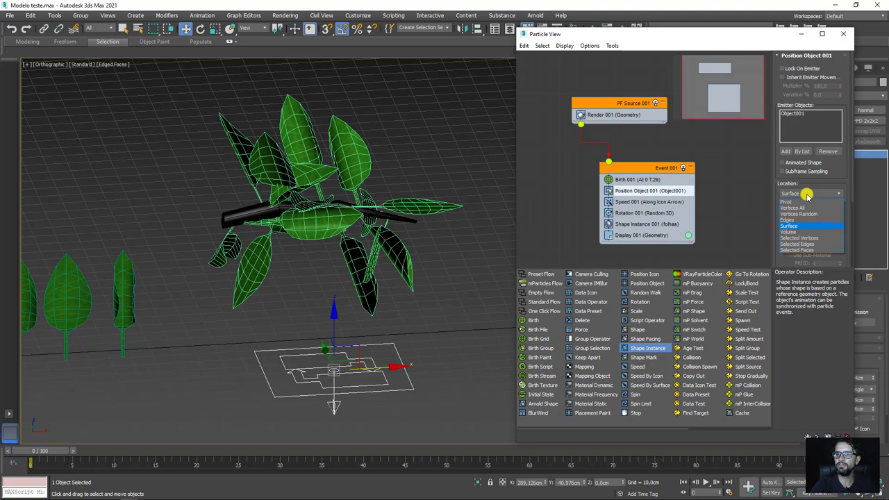
pyautogui.click(806, 249)
pyautogui.moveTo(429, 255)
pyautogui.keyDown('alt'); pyautogui.mouseDown(button='middle')
pyautogui.moveTo(311, 238)
pyautogui.moveTo(396, 243)
pyautogui.moveTo(365, 285)
pyautogui.moveTo(440, 314)
pyautogui.mouseUp(button='middle'); pyautogui.keyUp('alt')
pyautogui.scroll(2, 395, 243)
pyautogui.scroll(-2, 357, 251)
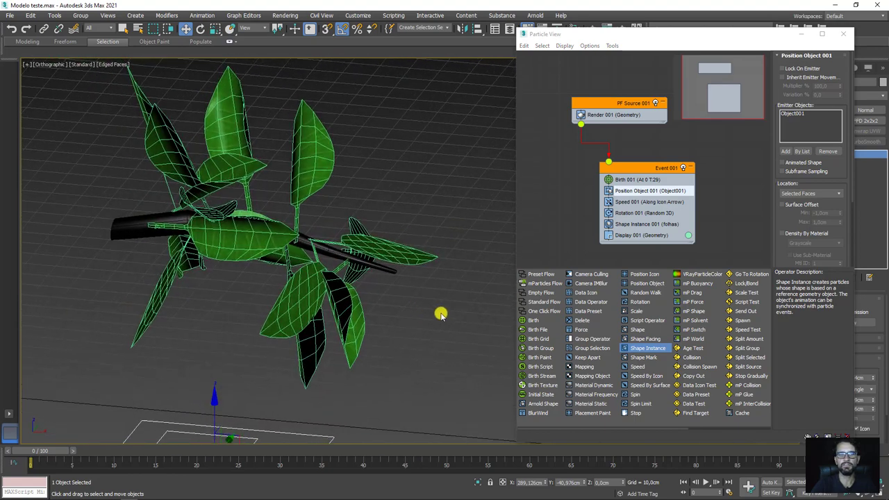
# Step: Shrink the leaves in Shape Instance 001 to 50% scale with 50% variation
pyautogui.click(637, 225)
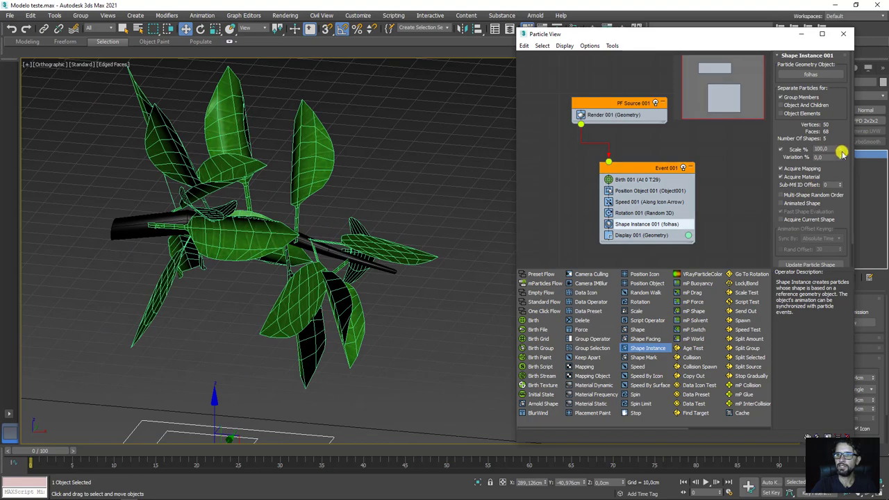
pyautogui.moveTo(838, 150)
pyautogui.mouseDown()
pyautogui.moveTo(843, 143)
pyautogui.moveTo(847, 182)
pyautogui.moveTo(836, 132)
pyautogui.moveTo(794, 157)
pyautogui.moveTo(809, 150)
pyautogui.mouseUp()
pyautogui.press('Return')
pyautogui.write('80')
pyautogui.press('Return')
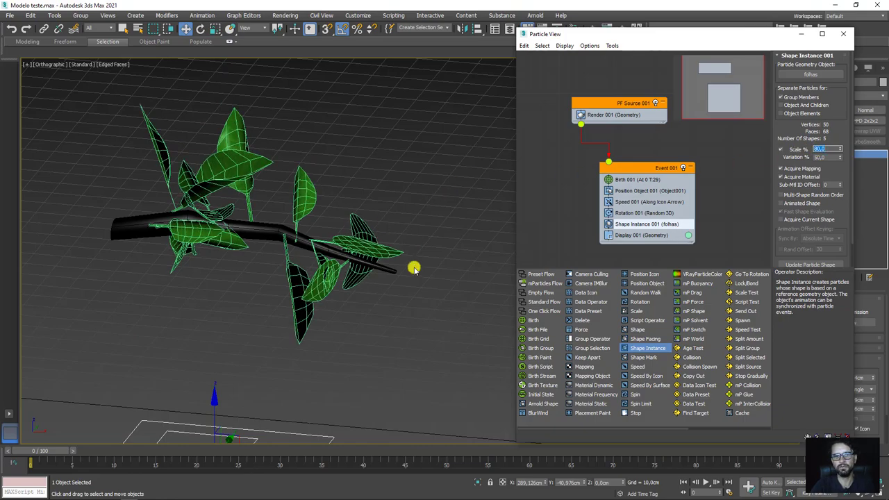
pyautogui.moveTo(412, 266)
pyautogui.keyDown('alt'); pyautogui.mouseDown(button='middle')
pyautogui.moveTo(319, 268)
pyautogui.moveTo(371, 263)
pyautogui.mouseUp(button='middle'); pyautogui.keyUp('alt')
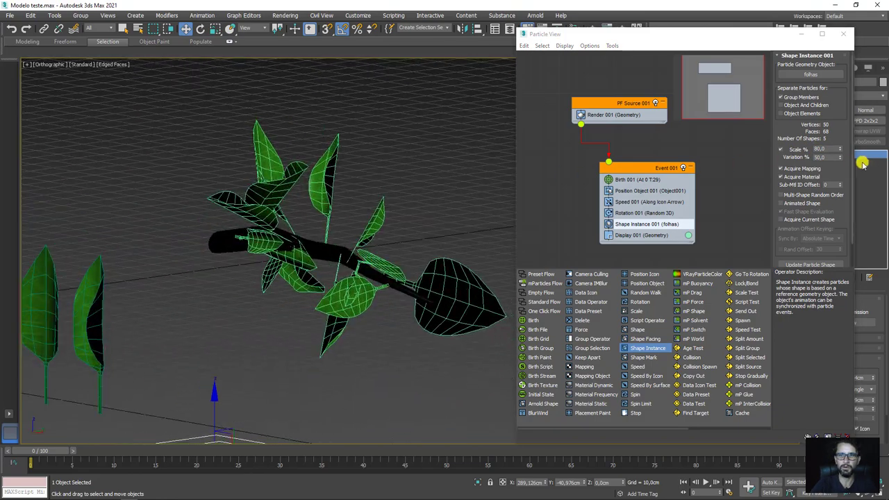
pyautogui.moveTo(838, 149); pyautogui.dragTo(839, 157)
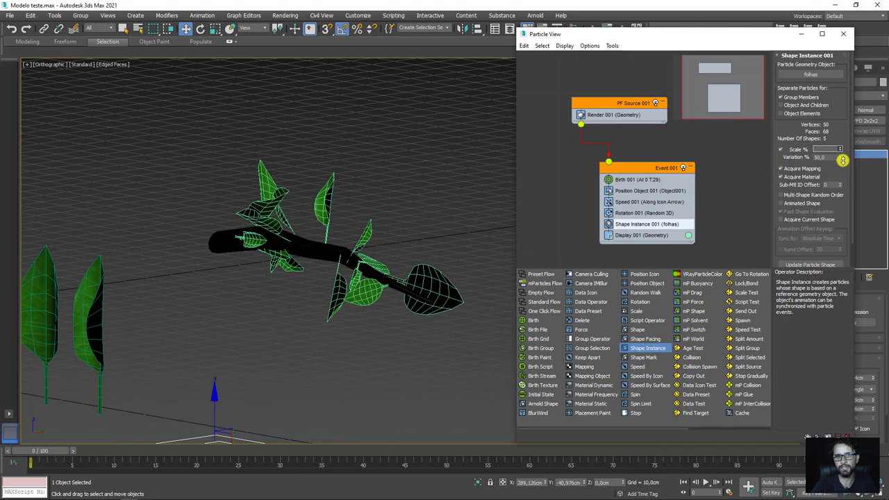
# Step: Orbit around the leafy branch and show Rotation 001's settings
pyautogui.moveTo(285, 250)
pyautogui.keyDown('alt'); pyautogui.mouseDown(button='middle')
pyautogui.moveTo(315, 268)
pyautogui.moveTo(306, 269)
pyautogui.mouseUp(button='middle'); pyautogui.keyUp('alt')
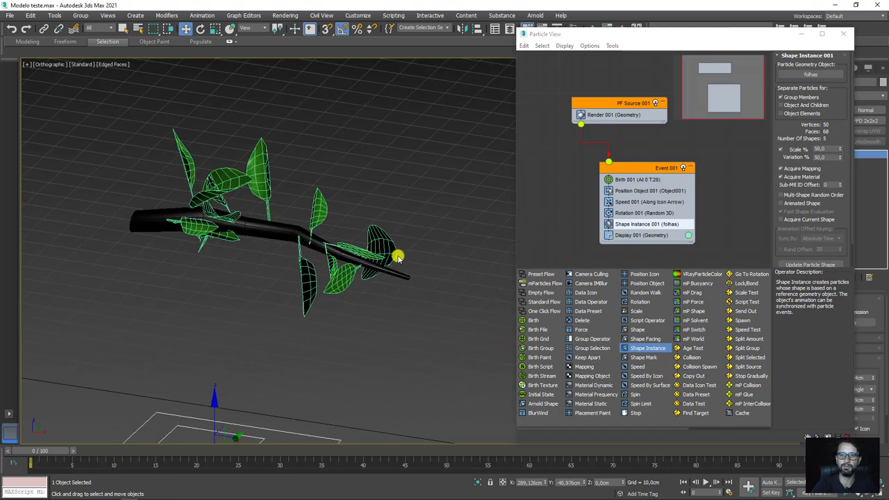
pyautogui.moveTo(397, 257)
pyautogui.keyDown('alt'); pyautogui.mouseDown(button='middle')
pyautogui.moveTo(437, 282)
pyautogui.moveTo(373, 301)
pyautogui.moveTo(323, 266)
pyautogui.moveTo(373, 288)
pyautogui.moveTo(287, 260)
pyautogui.moveTo(319, 248)
pyautogui.mouseUp(button='middle'); pyautogui.keyUp('alt')
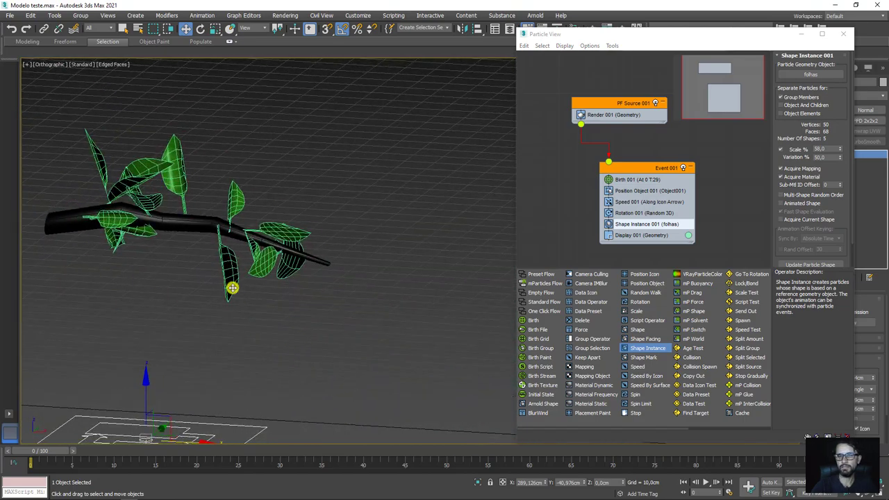
pyautogui.keyDown('alt'); pyautogui.moveTo(232, 287); pyautogui.dragTo(409, 317, button='middle'); pyautogui.keyUp('alt')
pyautogui.click(643, 213)
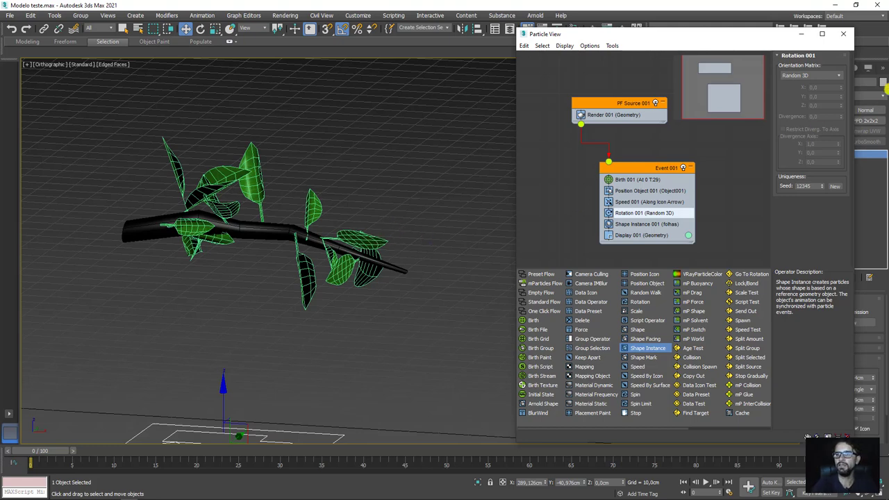
# Step: Set Rotation 001's orientation to Random Horizontal and raise the divergence
pyautogui.click(823, 75)
pyautogui.click(807, 74)
pyautogui.click(808, 76)
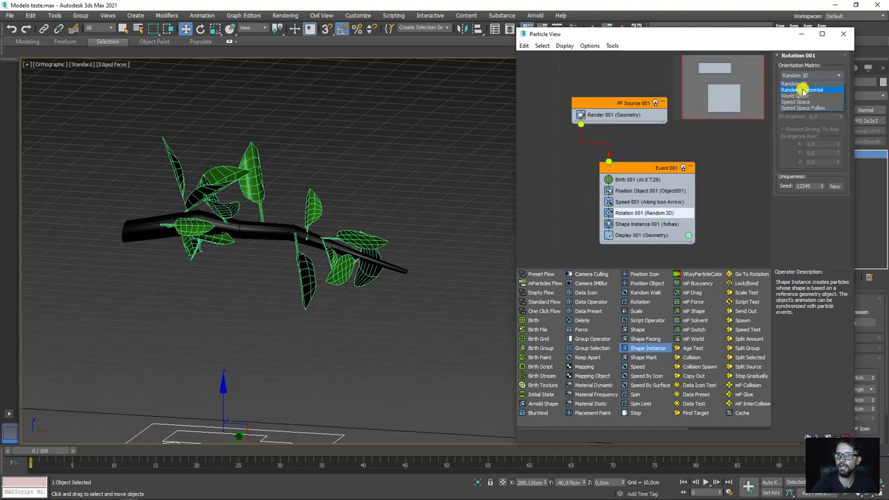
pyautogui.click(802, 91)
pyautogui.keyDown('alt'); pyautogui.moveTo(411, 190); pyautogui.dragTo(346, 186, button='middle'); pyautogui.keyUp('alt')
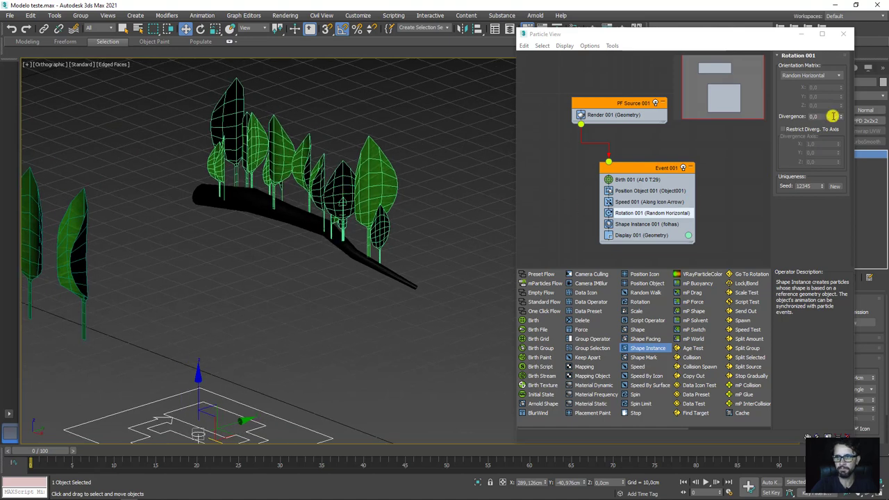
pyautogui.moveTo(840, 119)
pyautogui.mouseDown()
pyautogui.moveTo(799, 462)
pyautogui.moveTo(802, 37)
pyautogui.moveTo(834, 69)
pyautogui.mouseUp()
# Step: Try World Space and Speed Space orientations, lowering the divergence to 140,0
pyautogui.click(816, 75)
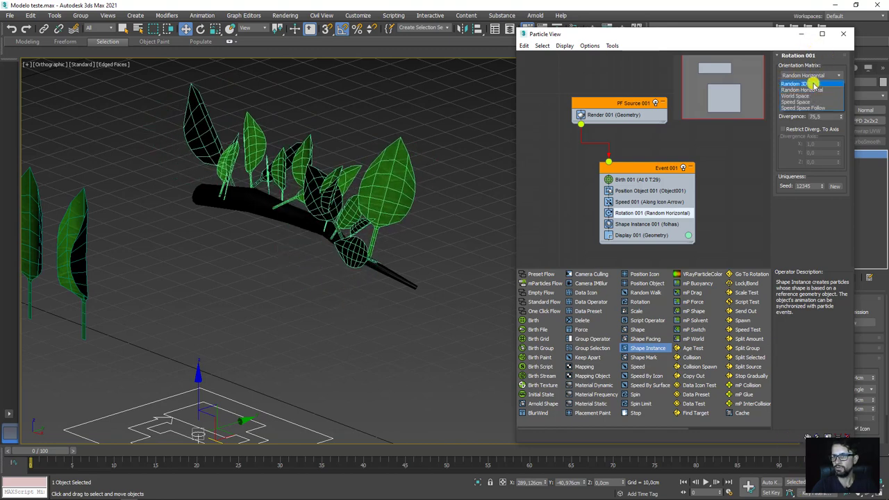
pyautogui.click(802, 95)
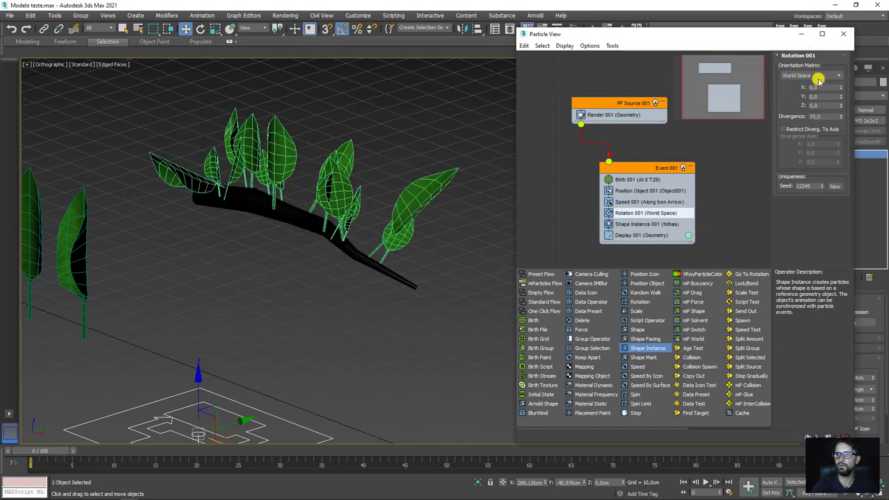
pyautogui.click(818, 75)
pyautogui.click(803, 101)
pyautogui.moveTo(477, 192)
pyautogui.keyDown('alt'); pyautogui.mouseDown(button='middle')
pyautogui.moveTo(419, 248)
pyautogui.moveTo(167, 272)
pyautogui.mouseUp(button='middle'); pyautogui.keyUp('alt')
pyautogui.moveTo(840, 116); pyautogui.dragTo(833, 40)
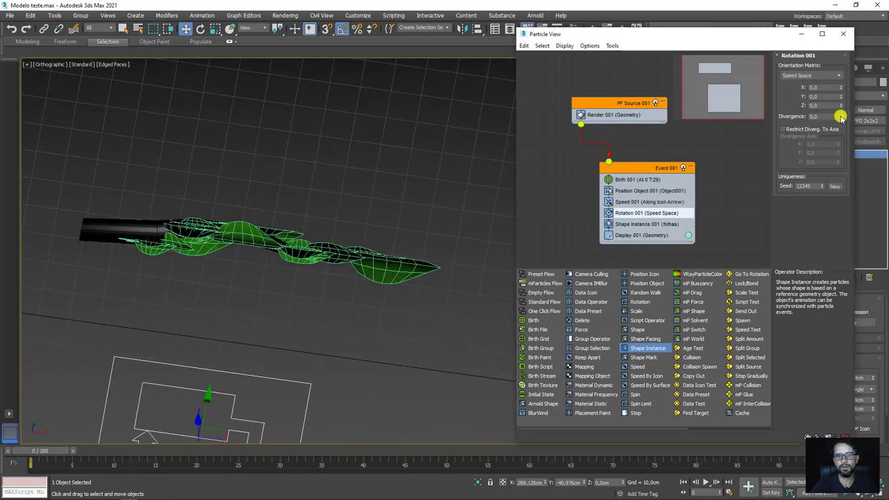
pyautogui.moveTo(840, 117); pyautogui.dragTo(635, 448)
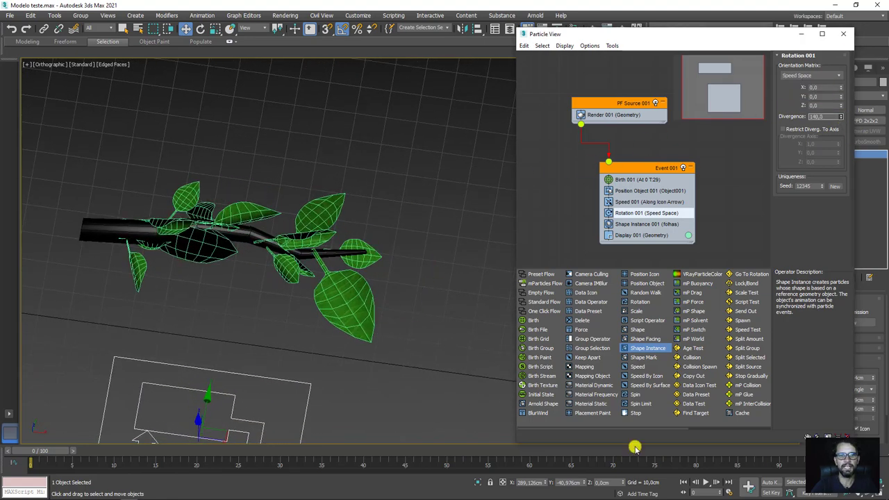
# Step: Return to Random Horizontal orientation with a divergence of 163,5
pyautogui.click(838, 77)
pyautogui.click(812, 98)
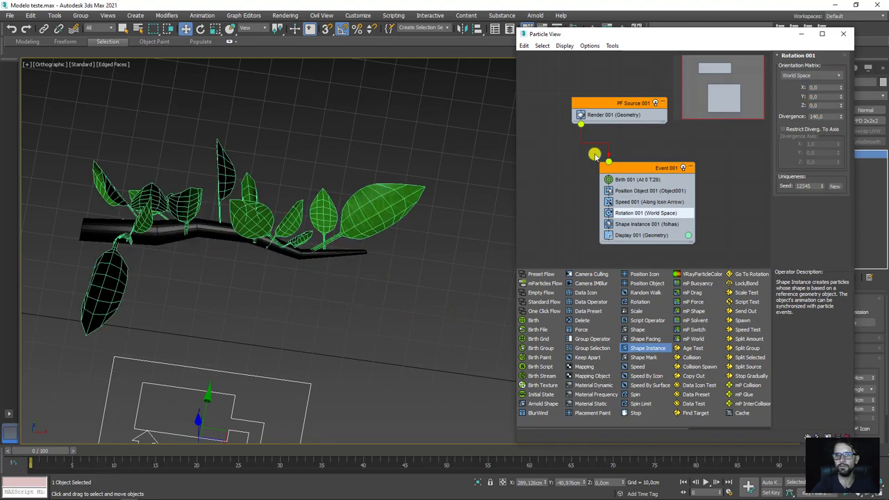
pyautogui.keyDown('alt'); pyautogui.moveTo(373, 220); pyautogui.dragTo(305, 208, button='middle'); pyautogui.keyUp('alt')
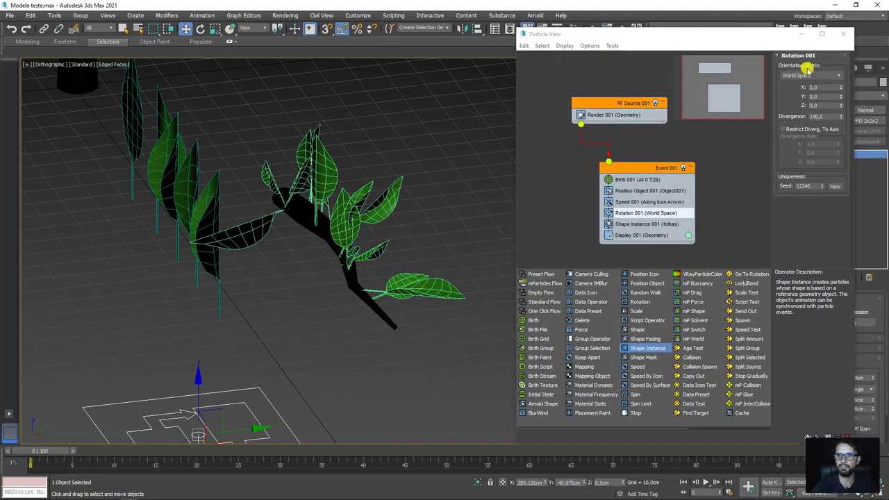
pyautogui.click(836, 76)
pyautogui.click(810, 91)
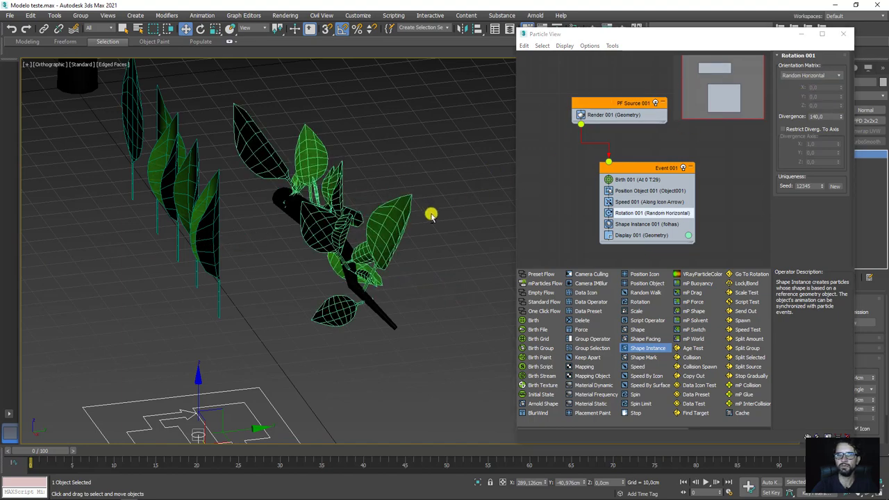
pyautogui.keyDown('alt'); pyautogui.moveTo(432, 212); pyautogui.dragTo(480, 197, button='middle'); pyautogui.keyUp('alt')
pyautogui.moveTo(839, 118); pyautogui.dragTo(822, 96)
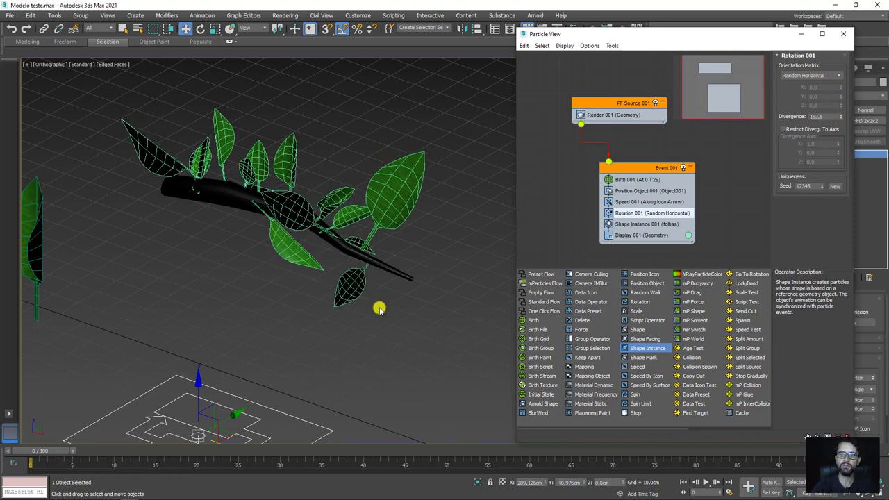
pyautogui.moveTo(347, 228); pyautogui.dragTo(385, 221, button='middle')
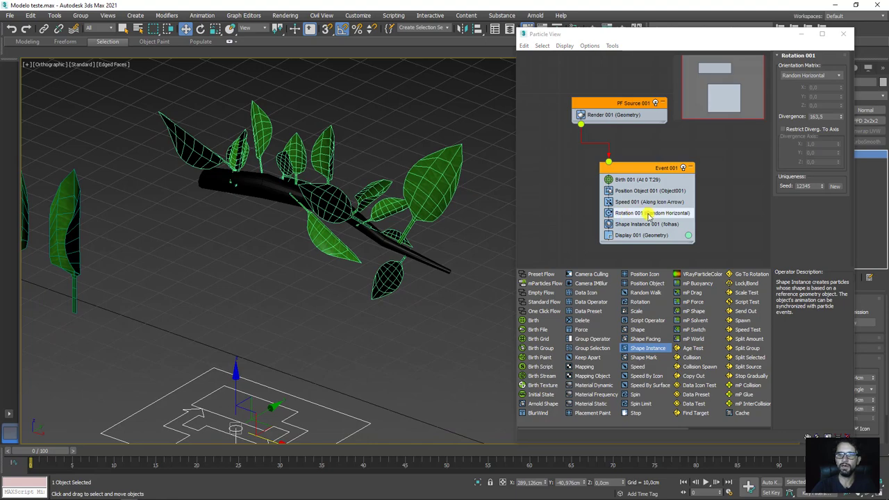
pyautogui.moveTo(524, 212)
pyautogui.keyDown('alt'); pyautogui.mouseDown(button='middle')
pyautogui.moveTo(417, 229)
pyautogui.moveTo(373, 250)
pyautogui.moveTo(402, 241)
pyautogui.moveTo(370, 243)
pyautogui.moveTo(405, 268)
pyautogui.moveTo(331, 267)
pyautogui.mouseUp(button='middle'); pyautogui.keyUp('alt')
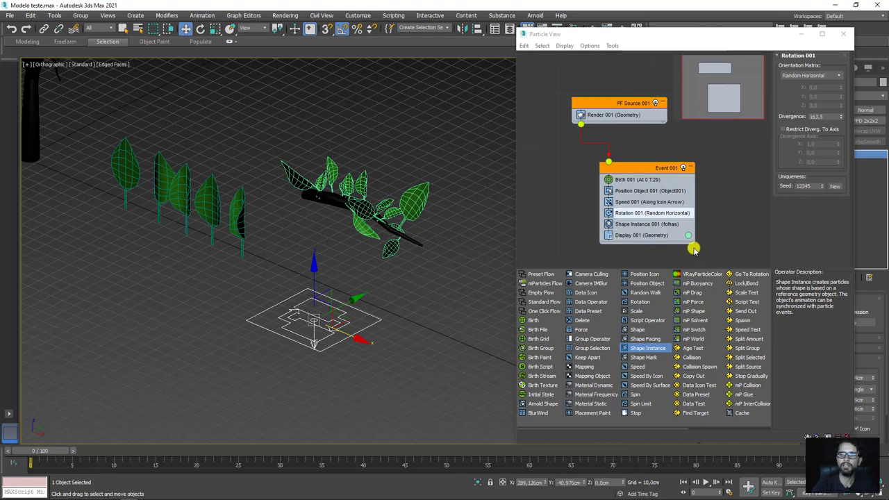
# Step: Copy Event 001's operators into a new Event 002 placed below it
pyautogui.moveTo(695, 251); pyautogui.dragTo(618, 190, button='middle')
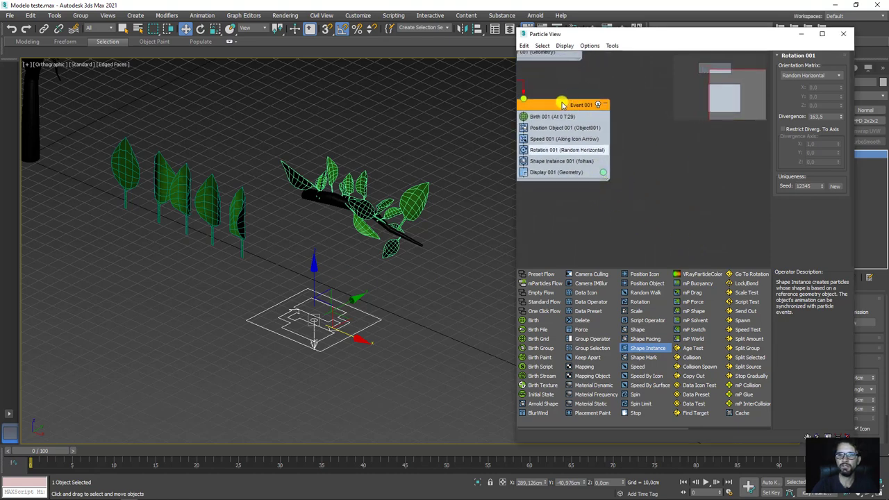
pyautogui.moveTo(561, 105); pyautogui.dragTo(579, 114)
pyautogui.moveTo(552, 149); pyautogui.dragTo(521, 133)
pyautogui.moveTo(576, 173); pyautogui.dragTo(584, 191)
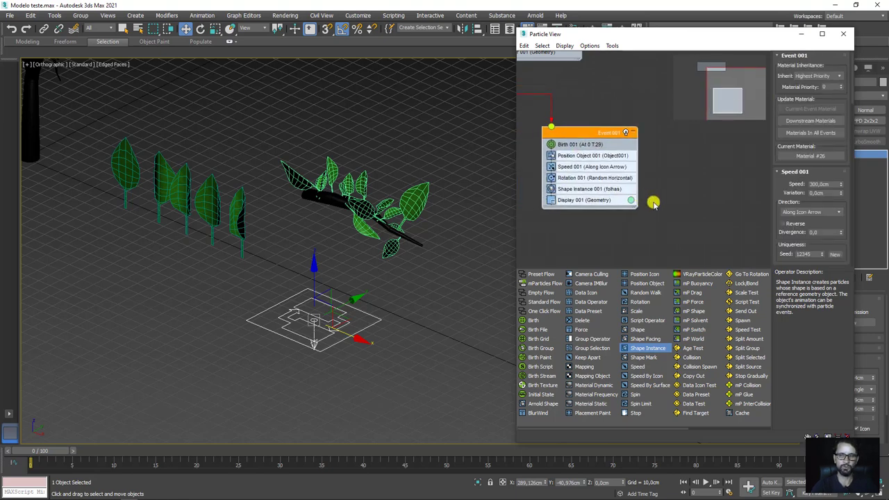
pyautogui.hotkey('ctrl', 'v')
pyautogui.moveTo(698, 207); pyautogui.dragTo(640, 236, button='middle')
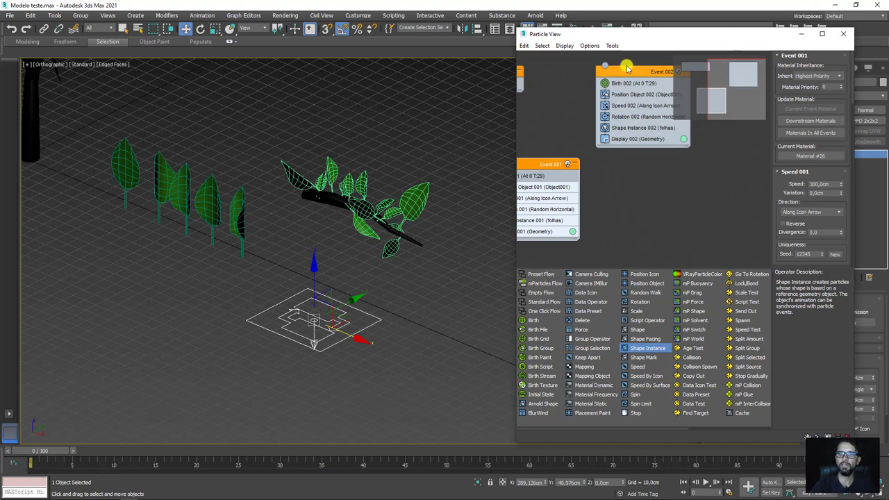
pyautogui.moveTo(627, 68); pyautogui.dragTo(646, 224)
pyautogui.moveTo(644, 201); pyautogui.dragTo(647, 155, button='middle')
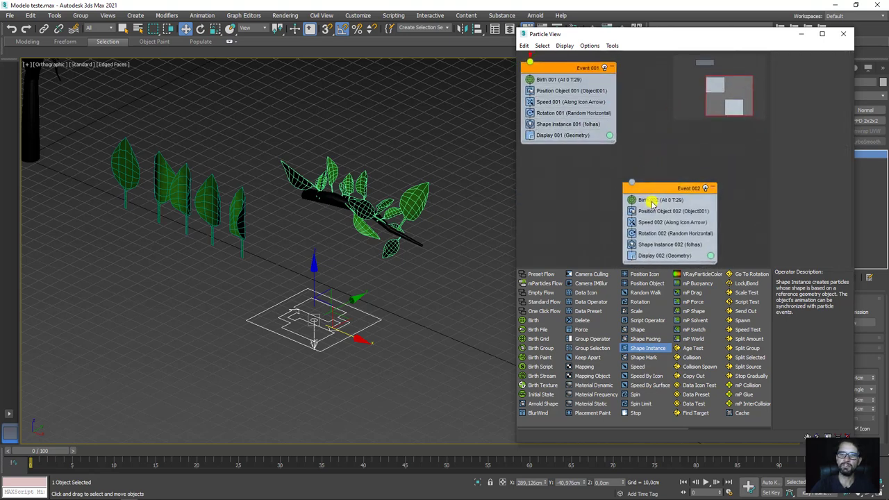
# Step: Delete Birth 002 and Position Object 002 from Event 002
pyautogui.click(652, 200)
pyautogui.press('Delete')
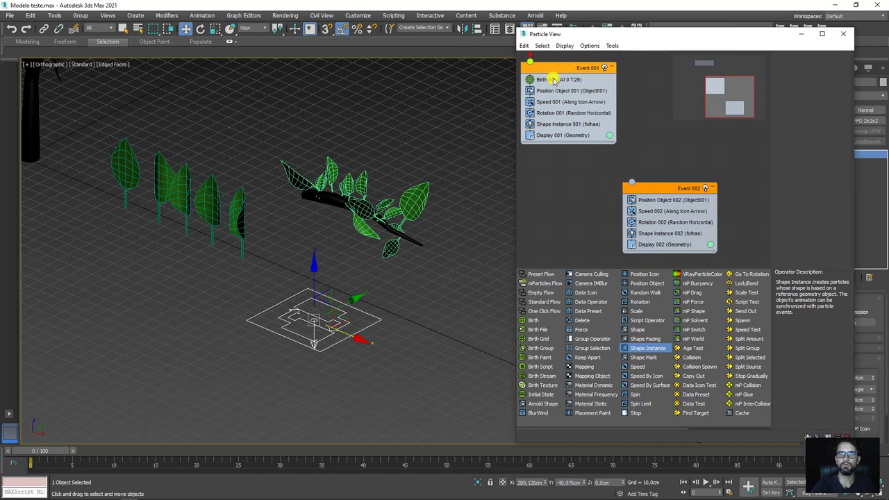
pyautogui.click(554, 80)
pyautogui.click(655, 202)
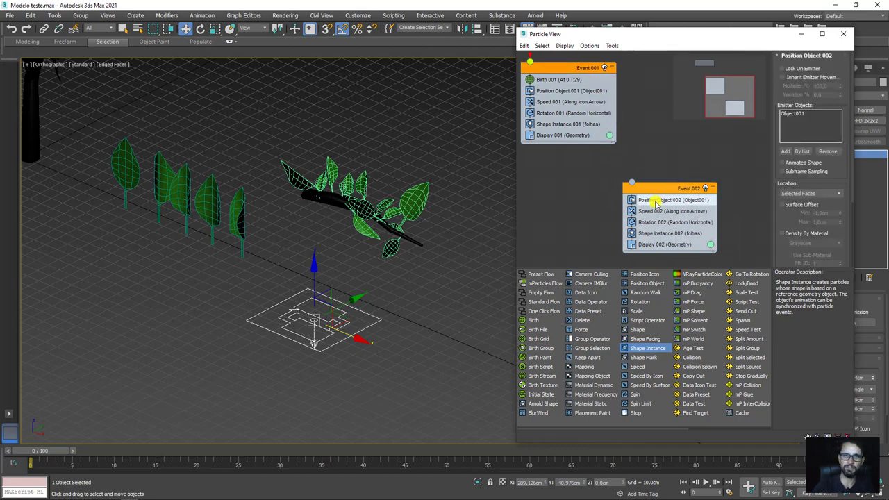
pyautogui.press('Delete')
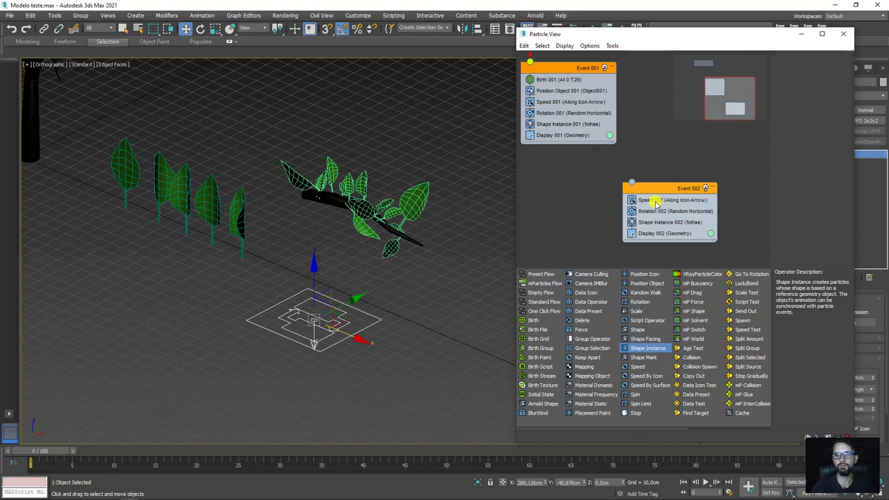
pyautogui.moveTo(663, 192); pyautogui.dragTo(681, 203)
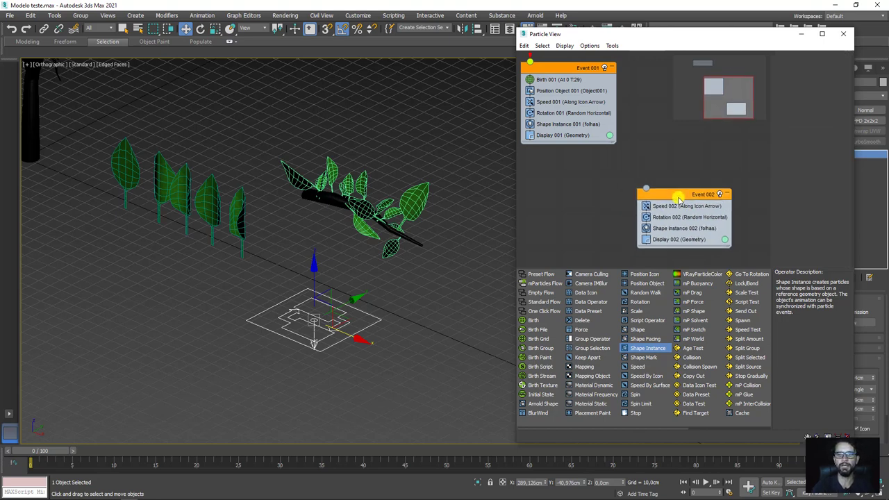
# Step: Review Speed 001's 300 cm settings and preview the leaves across frames
pyautogui.moveTo(546, 178); pyautogui.dragTo(559, 218, button='middle')
pyautogui.click(568, 142)
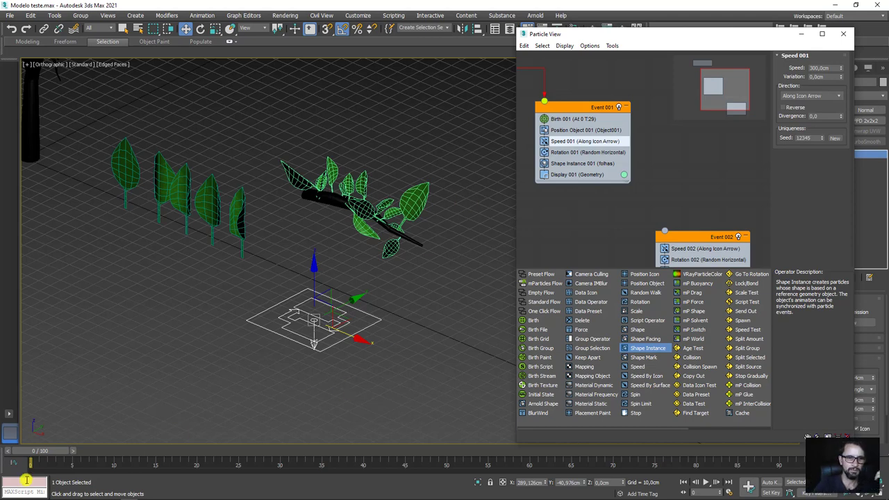
pyautogui.moveTo(31, 455); pyautogui.dragTo(11, 439)
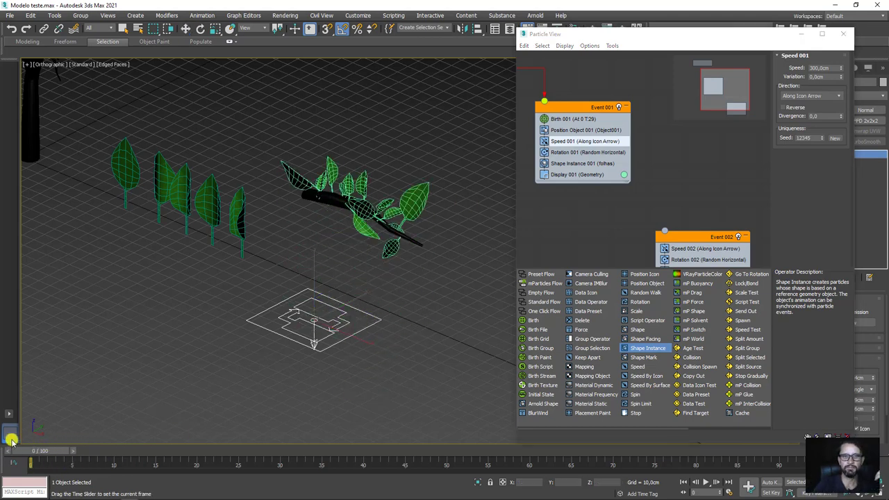
pyautogui.press('w')
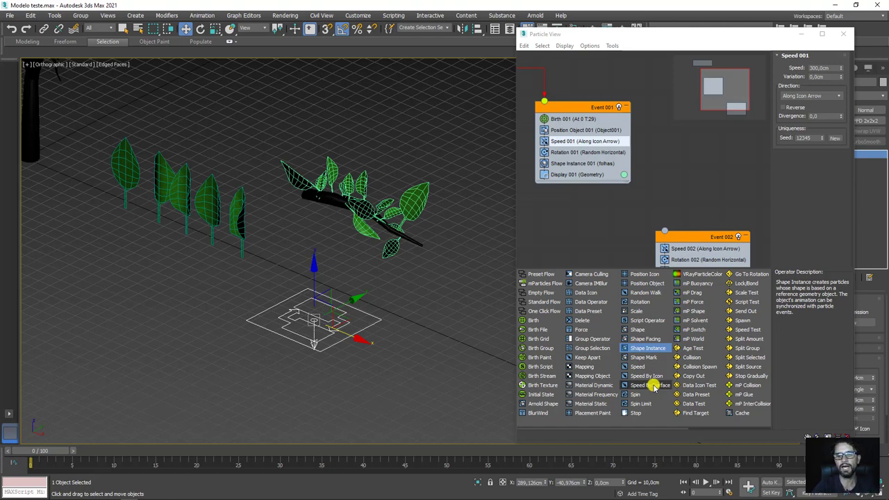
# Step: Swap Speed 001 for Speed By Surface using Object001 as surface geometry, then preview
pyautogui.moveTo(652, 386); pyautogui.dragTo(587, 144)
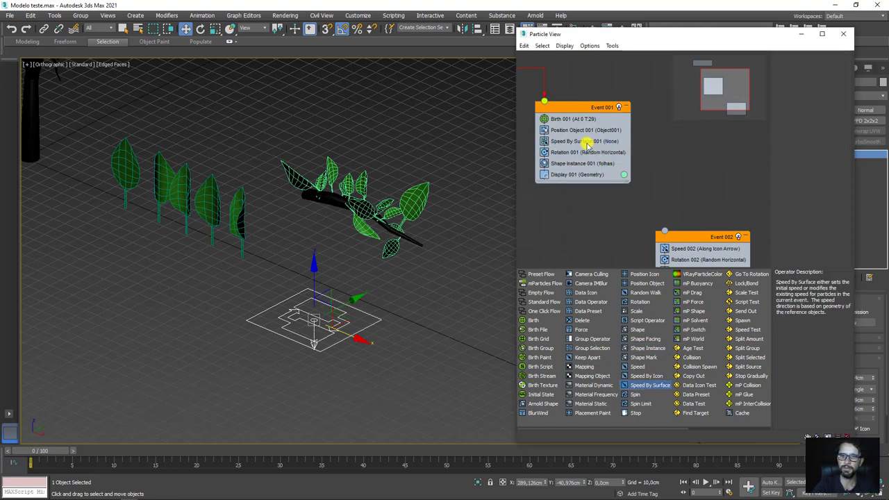
pyautogui.click(575, 143)
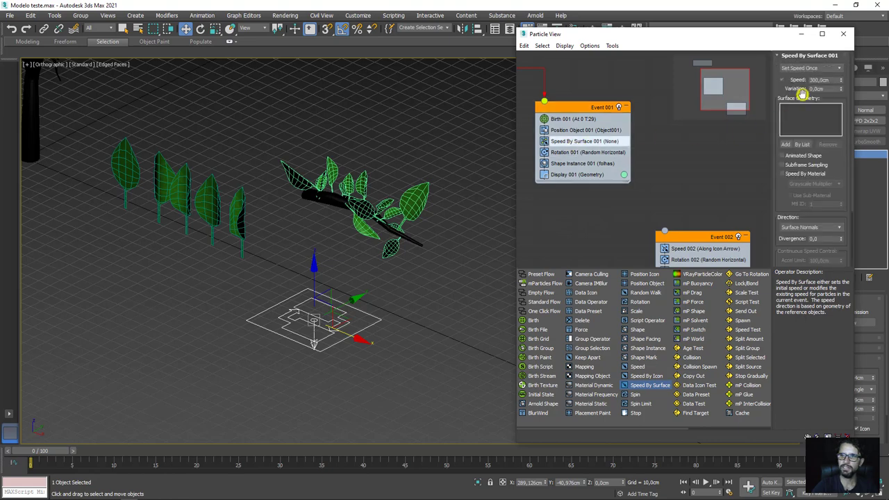
pyautogui.click(784, 145)
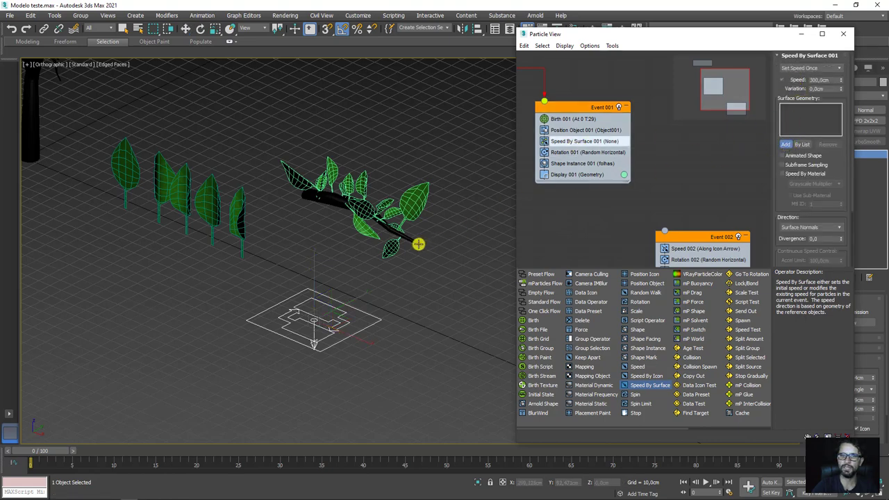
pyautogui.click(417, 243)
pyautogui.moveTo(30, 452)
pyautogui.mouseDown()
pyautogui.moveTo(113, 444)
pyautogui.moveTo(36, 454)
pyautogui.moveTo(123, 435)
pyautogui.moveTo(34, 450)
pyautogui.mouseUp()
pyautogui.press('w')
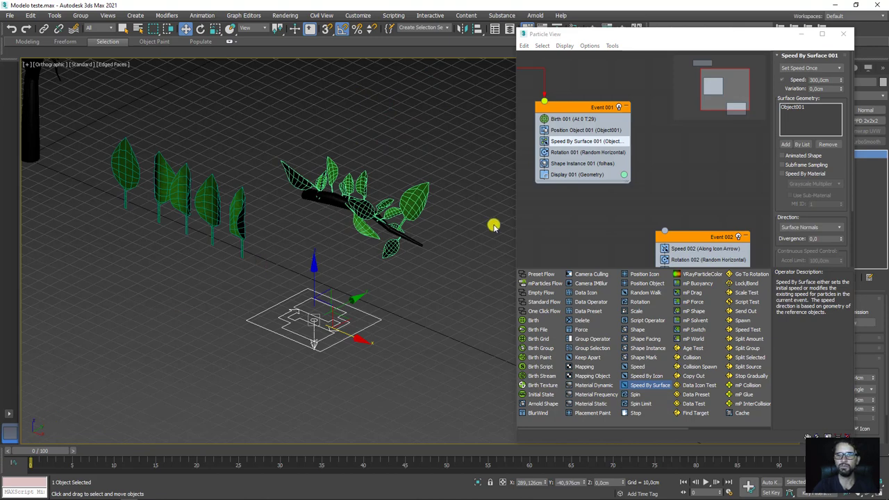
pyautogui.click(579, 153)
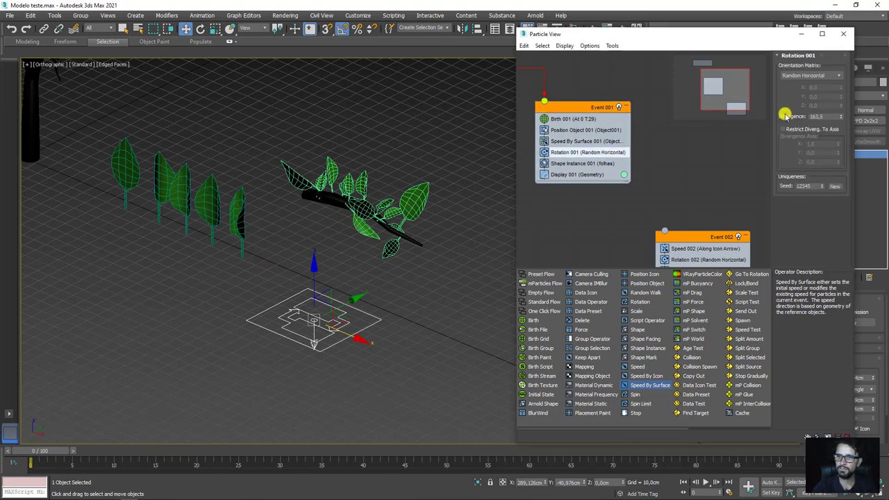
# Step: Set Rotation 001 to World Space with 126 divergence and a slight Y rotation
pyautogui.rightClick(841, 118)
pyautogui.scroll(2, 412, 258)
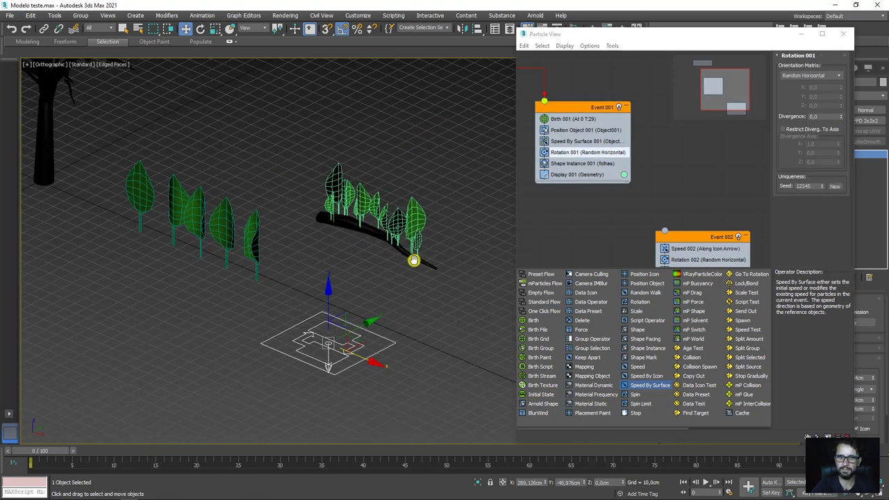
pyautogui.scroll(2, 438, 229)
pyautogui.scroll(2, 462, 197)
pyautogui.click(834, 76)
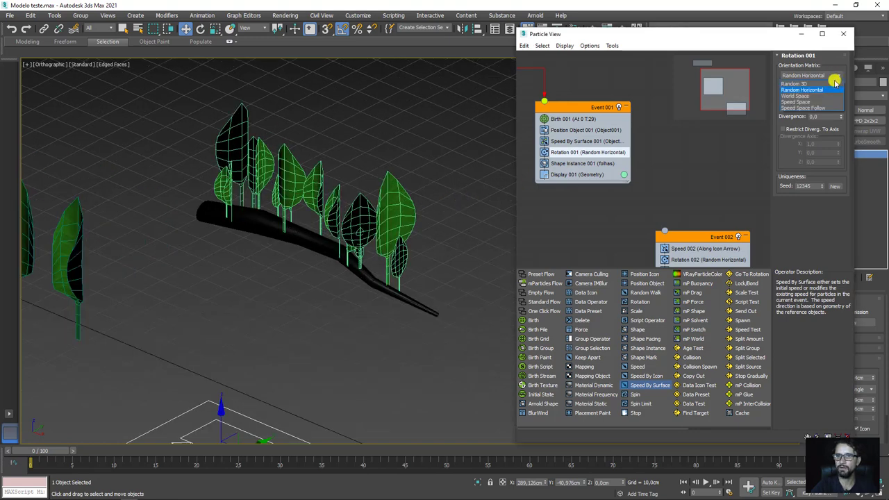
pyautogui.click(804, 96)
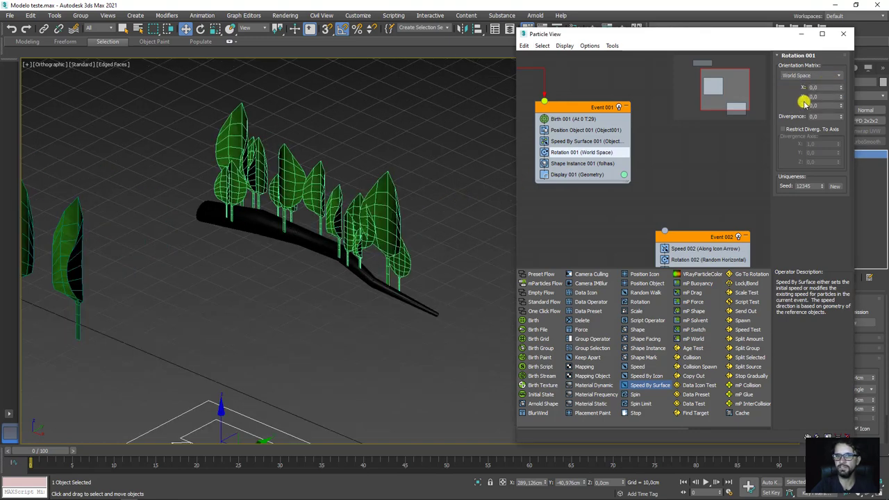
pyautogui.moveTo(841, 88)
pyautogui.mouseDown()
pyautogui.moveTo(841, 95)
pyautogui.moveTo(820, 9)
pyautogui.moveTo(694, 452)
pyautogui.mouseUp()
pyautogui.rightClick(840, 95)
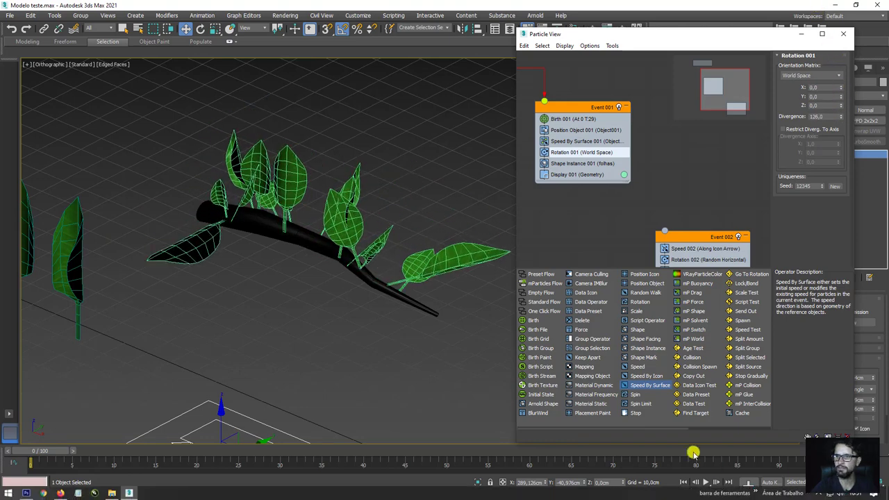
pyautogui.moveTo(840, 96)
pyautogui.mouseDown()
pyautogui.moveTo(832, 31)
pyautogui.moveTo(246, 250)
pyautogui.mouseUp()
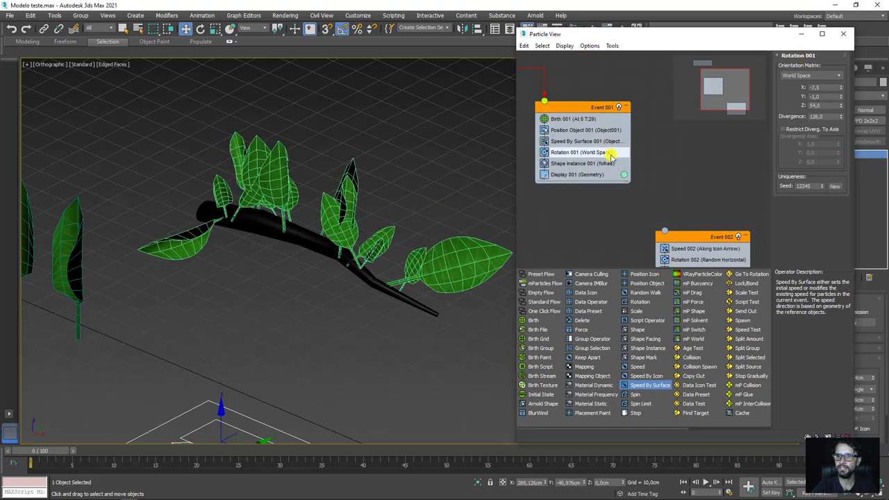
# Step: Give the leaf Shape Instance 15% size variation and cut Birth Amount to 16
pyautogui.click(582, 142)
pyautogui.click(580, 164)
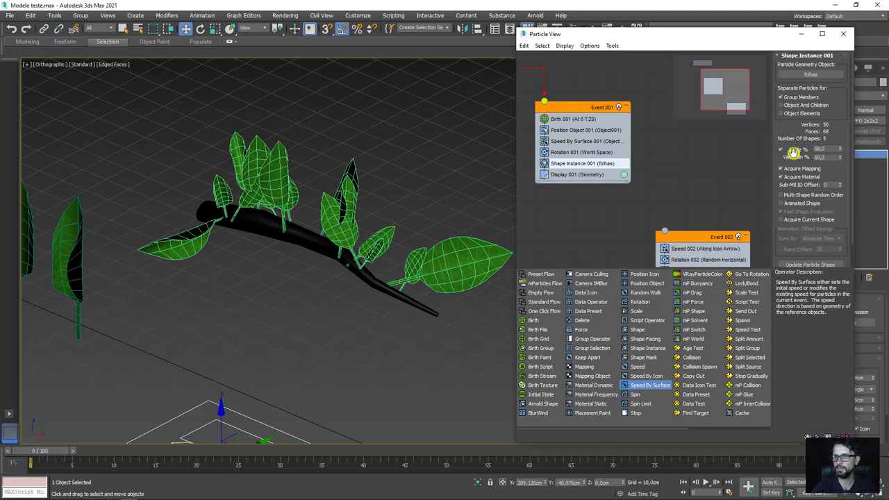
pyautogui.doubleClick(824, 157)
pyautogui.write('15')
pyautogui.press('Return')
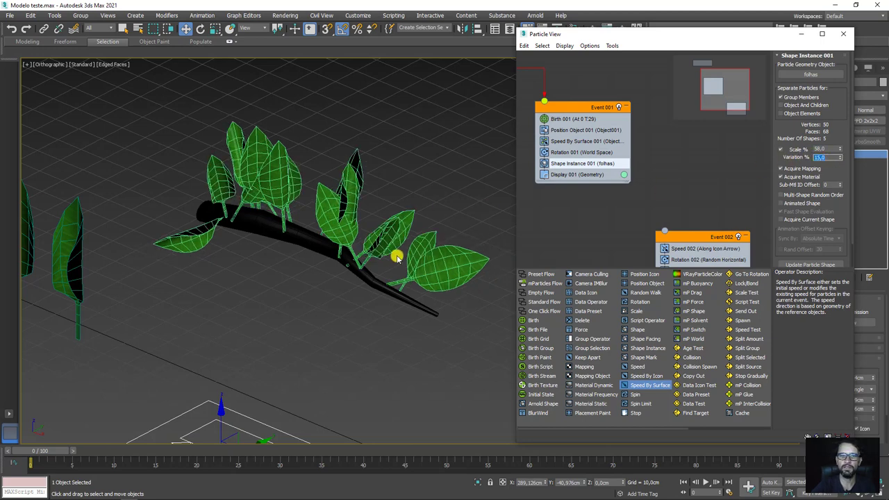
pyautogui.click(579, 120)
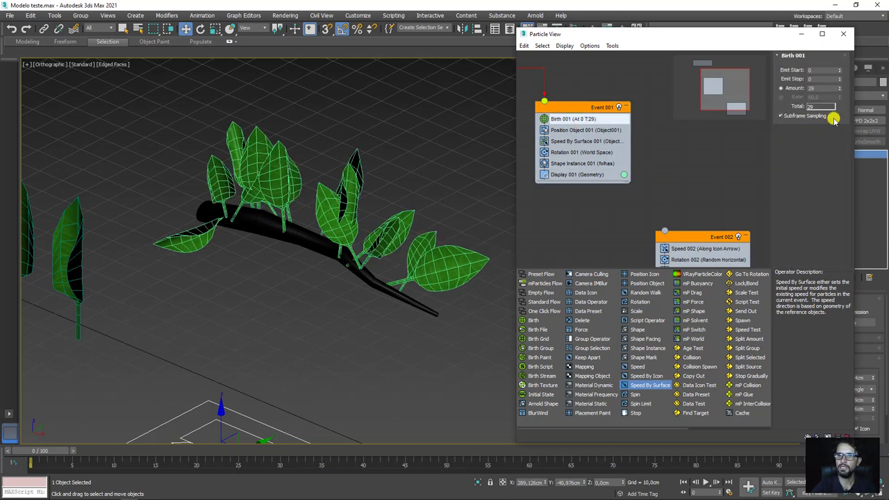
pyautogui.moveTo(840, 91); pyautogui.dragTo(841, 98)
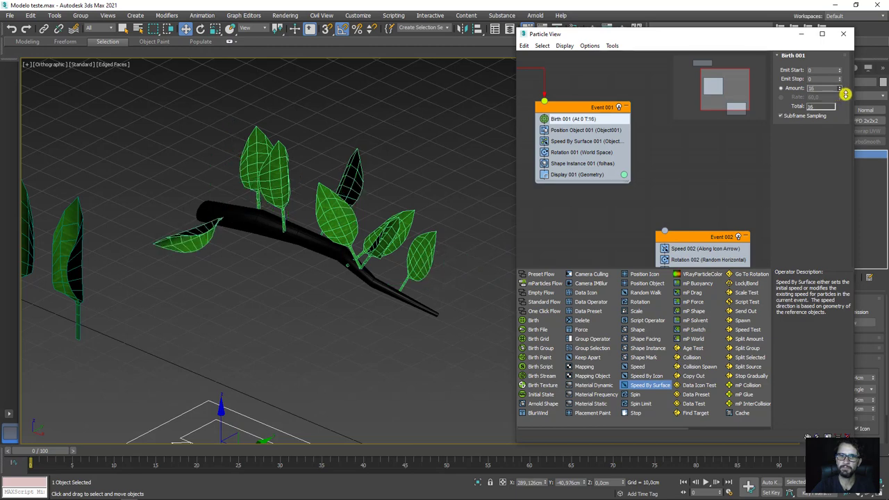
# Step: Zoom around the branch and scrub to frame 8, showing the leaves flying off the branch
pyautogui.moveTo(544, 149); pyautogui.dragTo(563, 140)
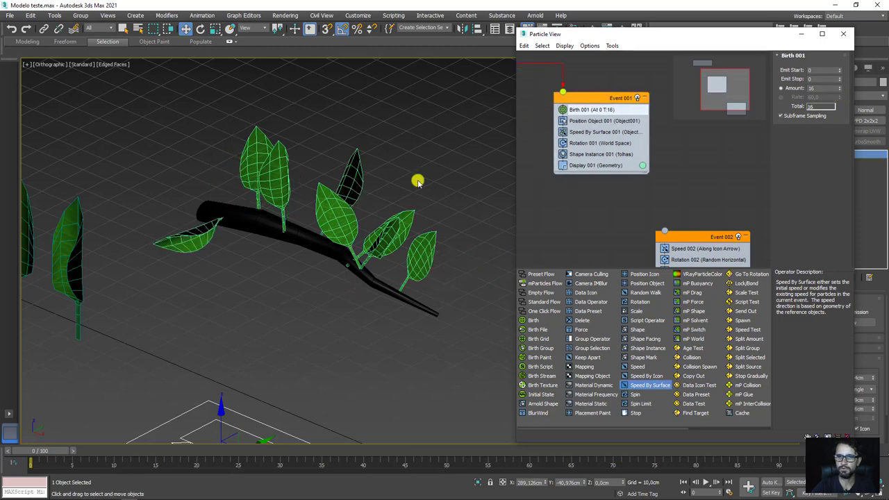
pyautogui.scroll(-2, 252, 228)
pyautogui.scroll(-2, 252, 228)
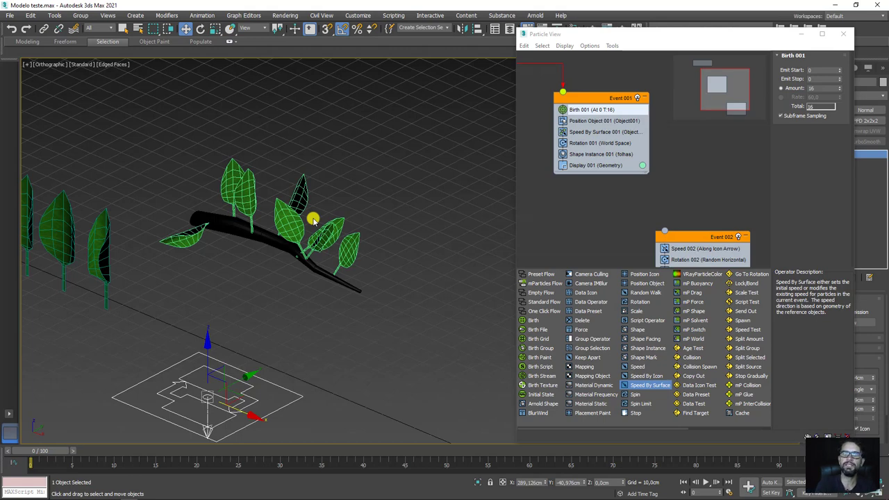
pyautogui.scroll(5, 313, 220)
pyautogui.scroll(5, 317, 248)
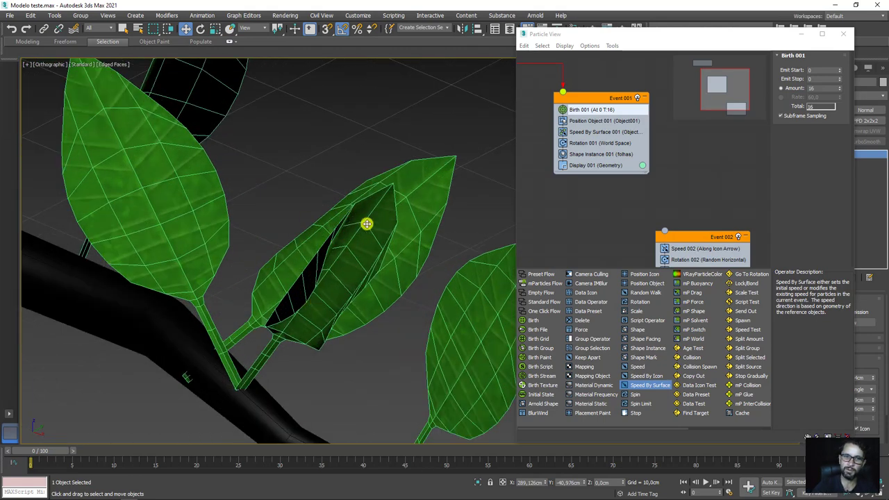
pyautogui.scroll(-2, 311, 240)
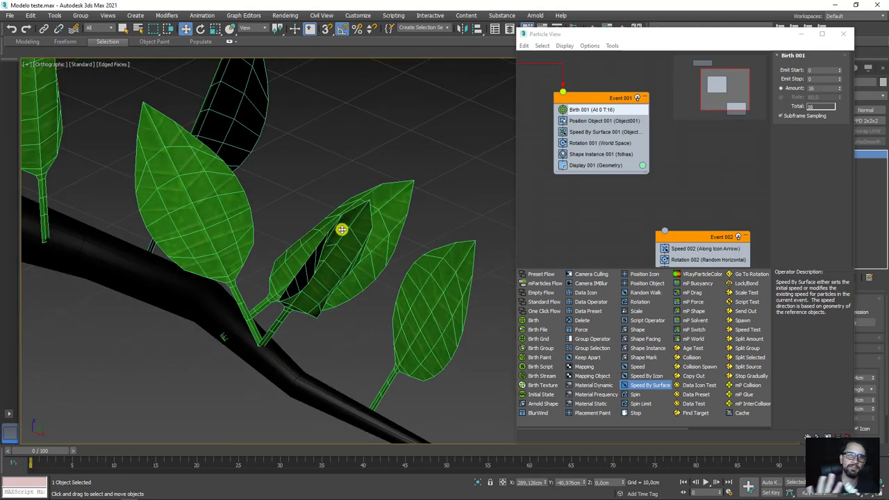
pyautogui.scroll(-4, 341, 228)
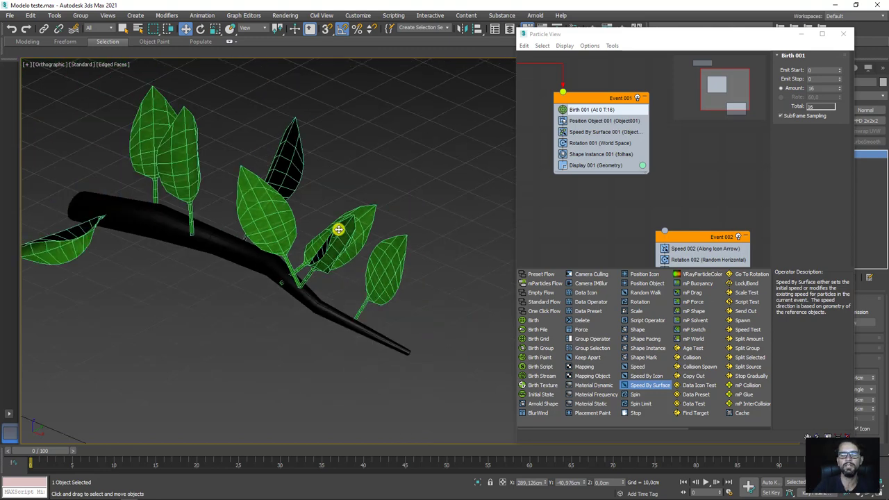
pyautogui.scroll(-2, 337, 230)
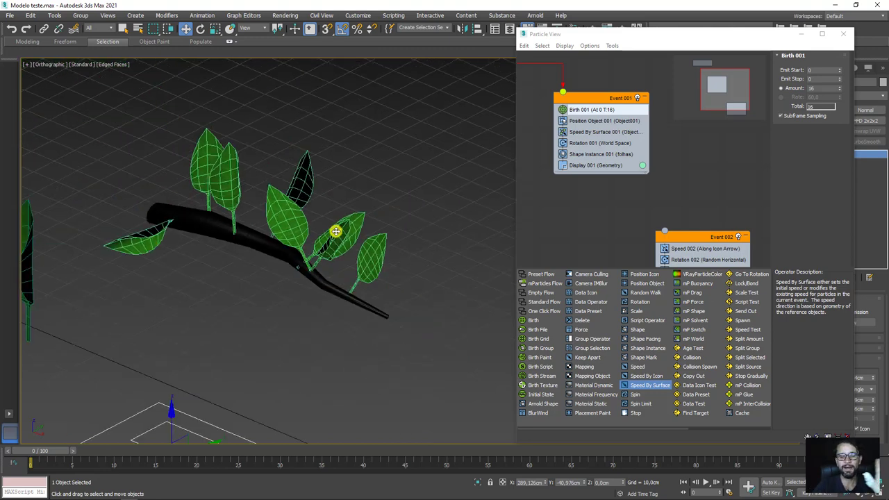
pyautogui.scroll(-2, 335, 232)
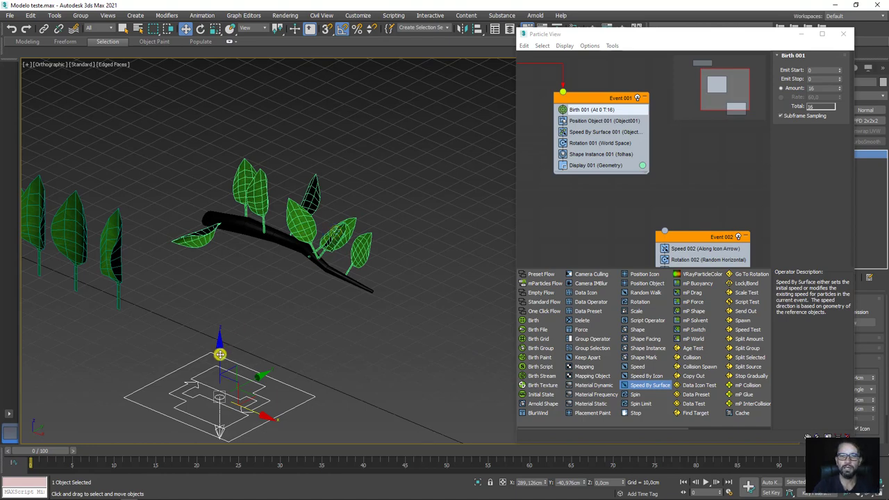
pyautogui.moveTo(63, 453)
pyautogui.mouseDown()
pyautogui.moveTo(134, 450)
pyautogui.moveTo(119, 451)
pyautogui.mouseUp()
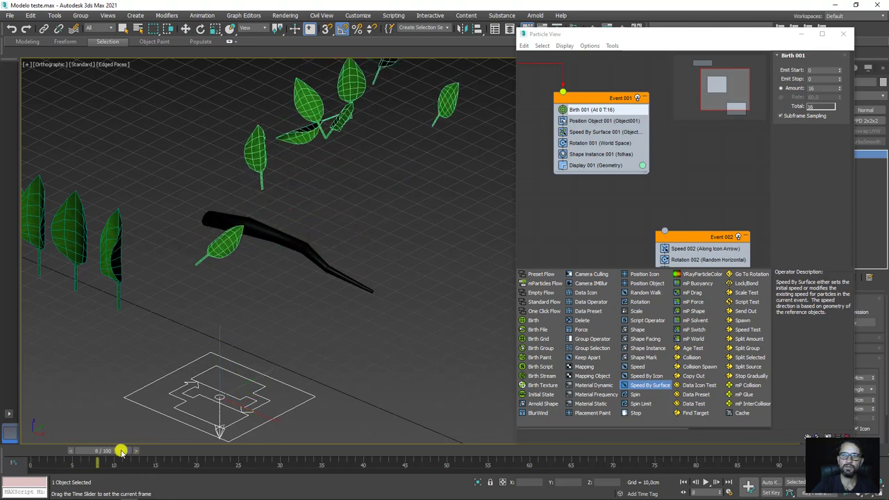
# Step: Turn on Lock On Emitter in Position Object 001 and rewind to frame 0
pyautogui.click(591, 122)
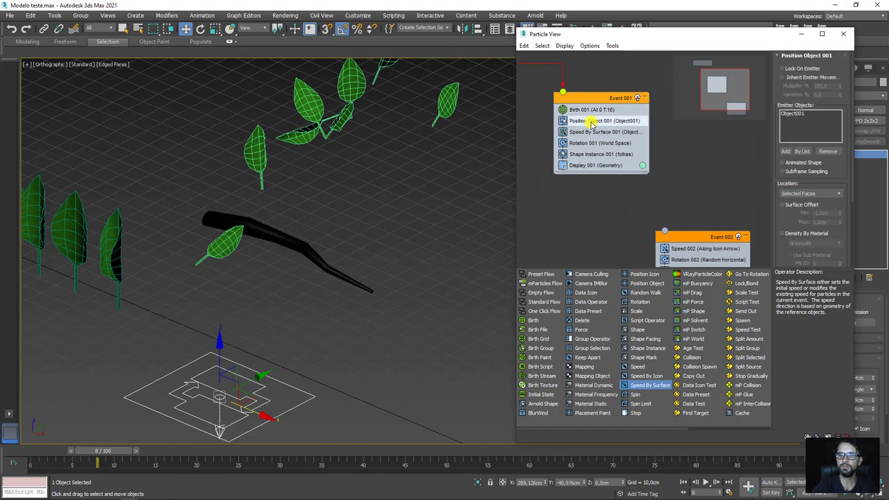
pyautogui.click(775, 70)
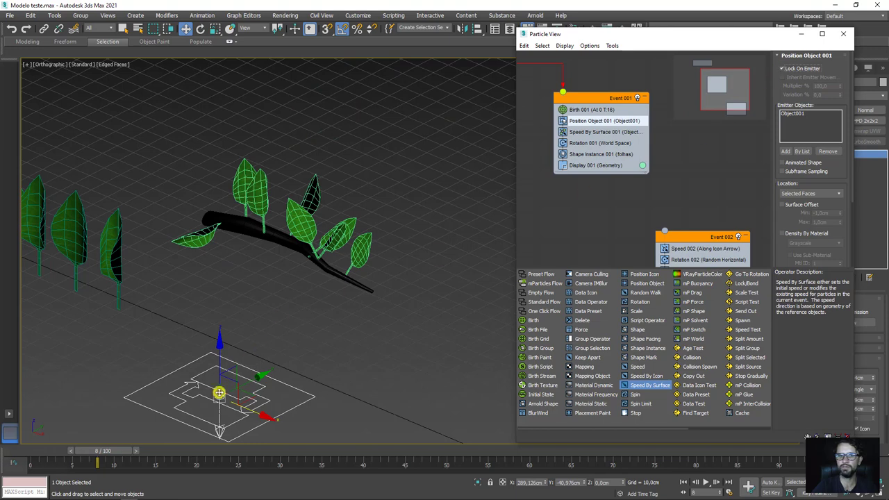
pyautogui.moveTo(97, 450)
pyautogui.mouseDown()
pyautogui.moveTo(44, 453)
pyautogui.moveTo(351, 450)
pyautogui.moveTo(2, 466)
pyautogui.mouseUp()
pyautogui.press('w')
pyautogui.moveTo(430, 260); pyautogui.dragTo(452, 238, button='middle')
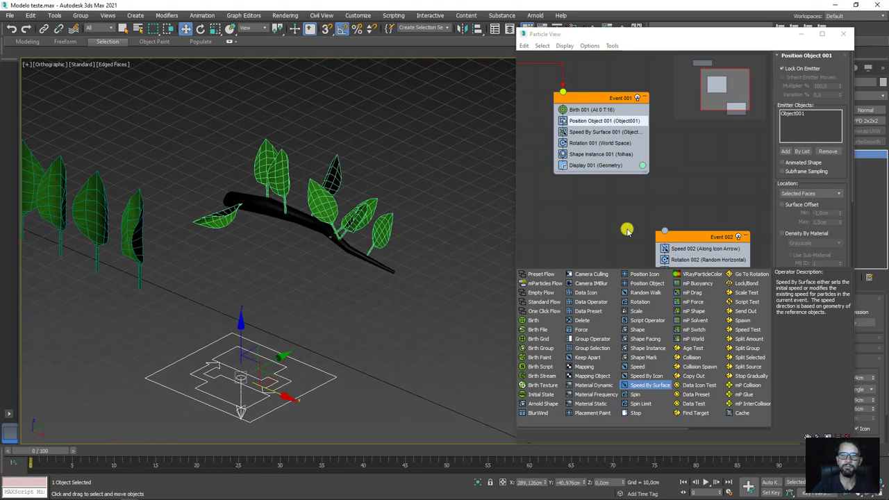
pyautogui.scroll(-3, 646, 209)
pyautogui.moveTo(648, 190); pyautogui.dragTo(649, 191, button='middle')
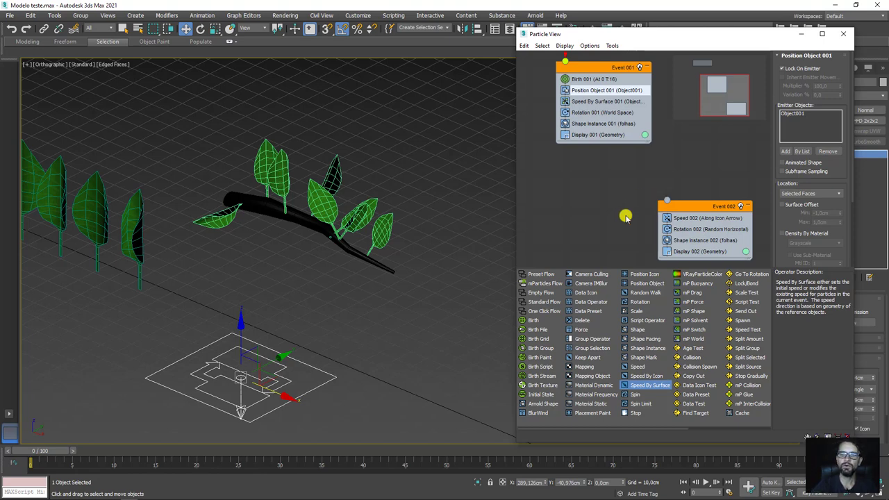
# Step: Add an Age Test of 30±5 to Event 001 and wire its output to Event 002
pyautogui.moveTo(605, 227); pyautogui.dragTo(602, 223, button='middle')
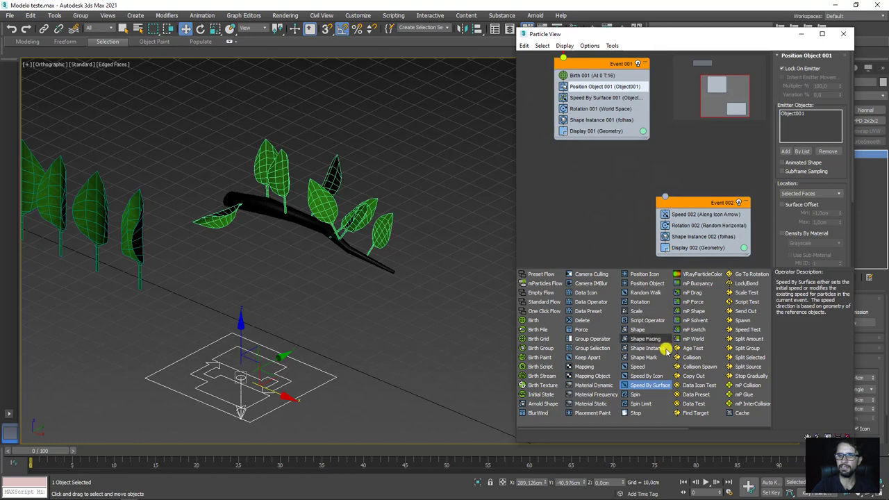
pyautogui.moveTo(692, 348)
pyautogui.mouseDown()
pyautogui.moveTo(610, 275)
pyautogui.moveTo(602, 147)
pyautogui.mouseUp()
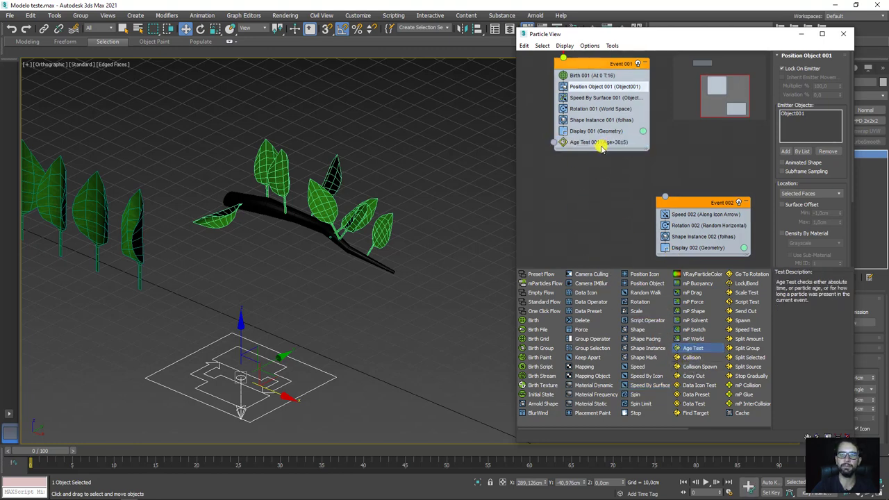
pyautogui.click(592, 143)
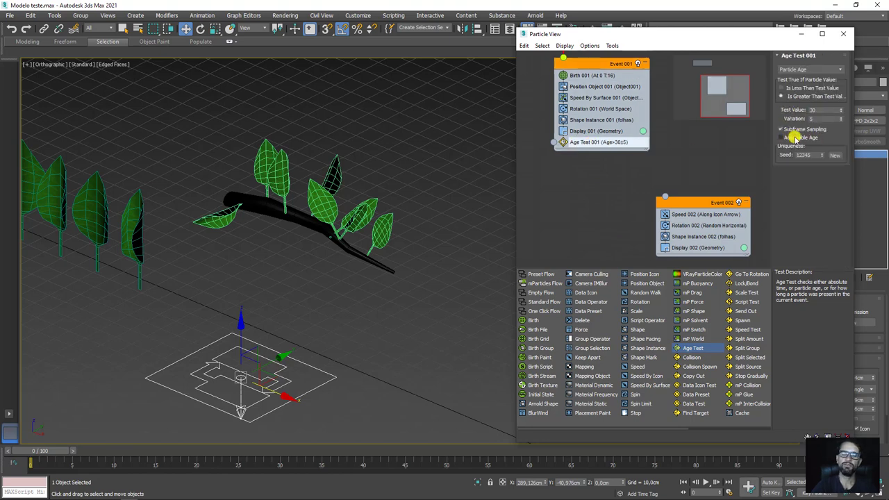
pyautogui.moveTo(696, 207)
pyautogui.mouseDown()
pyautogui.moveTo(674, 210)
pyautogui.moveTo(672, 203)
pyautogui.mouseUp()
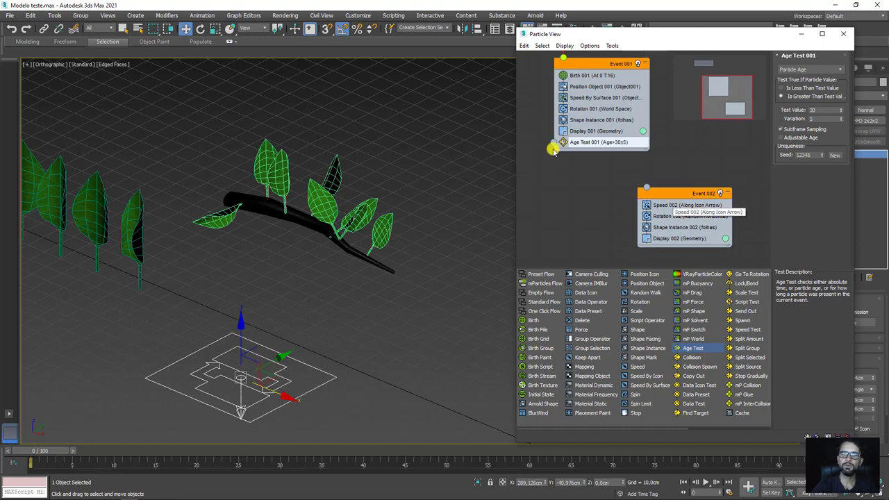
pyautogui.moveTo(553, 142)
pyautogui.mouseDown()
pyautogui.moveTo(569, 205)
pyautogui.moveTo(646, 187)
pyautogui.moveTo(636, 208)
pyautogui.mouseUp()
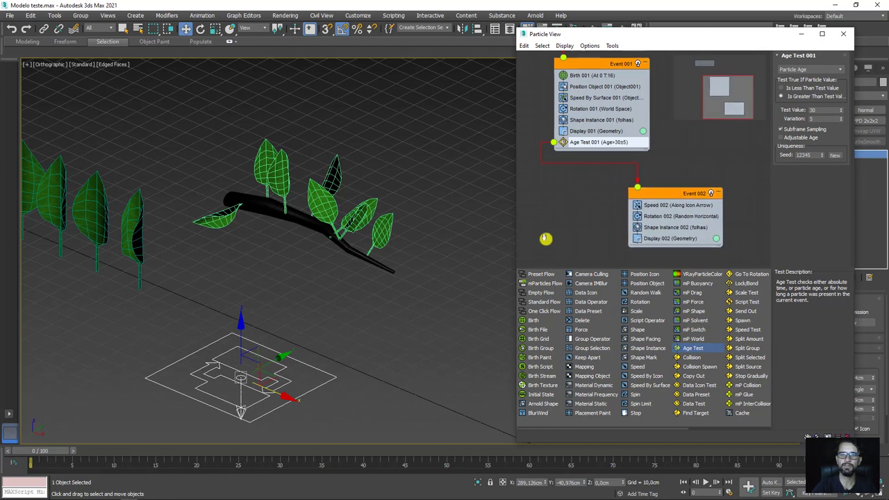
pyautogui.moveTo(546, 238); pyautogui.dragTo(540, 221, button='middle')
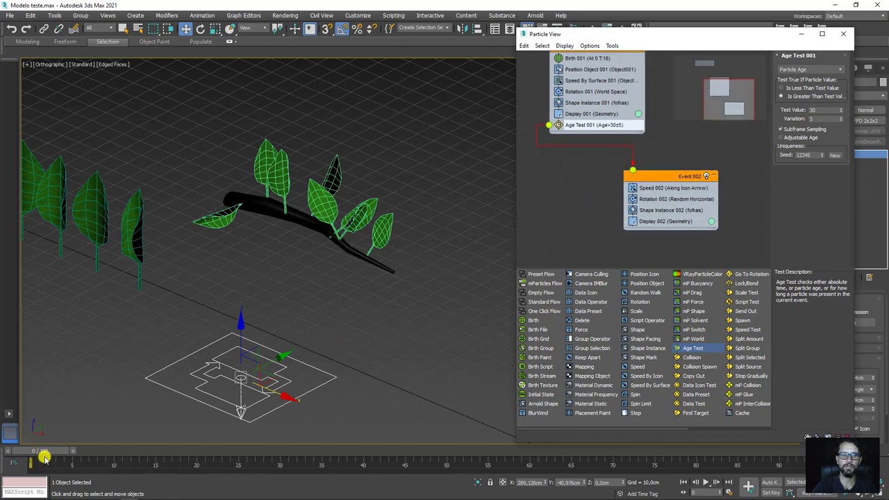
# Step: Scrub around frame 30 to check detachment and re-enable Event 002's Speed operator
pyautogui.moveTo(41, 452); pyautogui.dragTo(287, 453)
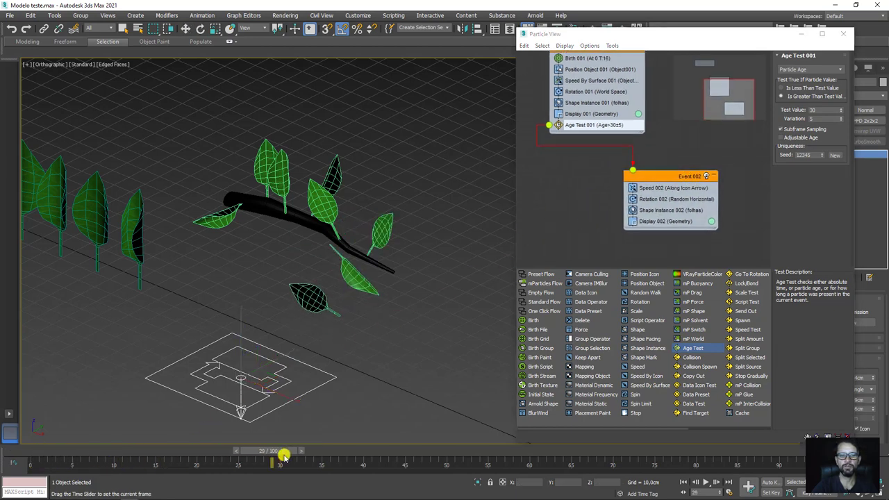
pyautogui.moveTo(287, 453)
pyautogui.mouseDown()
pyautogui.moveTo(387, 453)
pyautogui.moveTo(258, 452)
pyautogui.moveTo(382, 452)
pyautogui.moveTo(324, 452)
pyautogui.moveTo(339, 452)
pyautogui.mouseUp()
pyautogui.press('w')
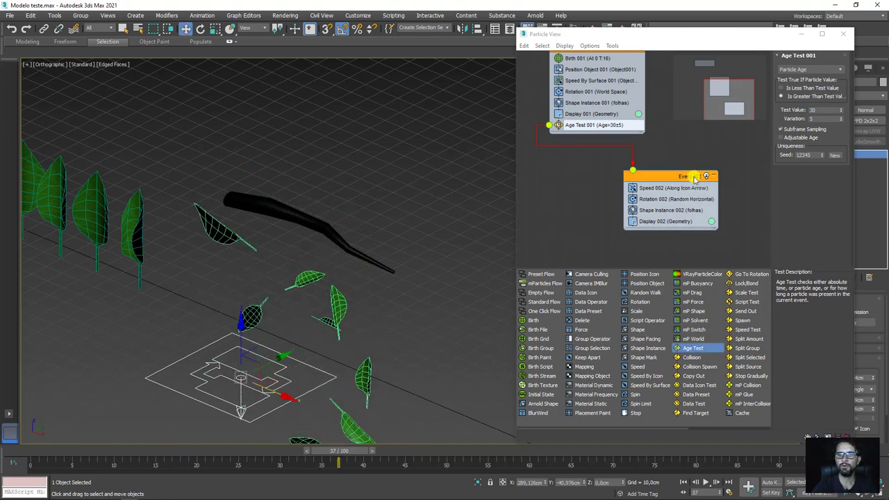
pyautogui.click(663, 188)
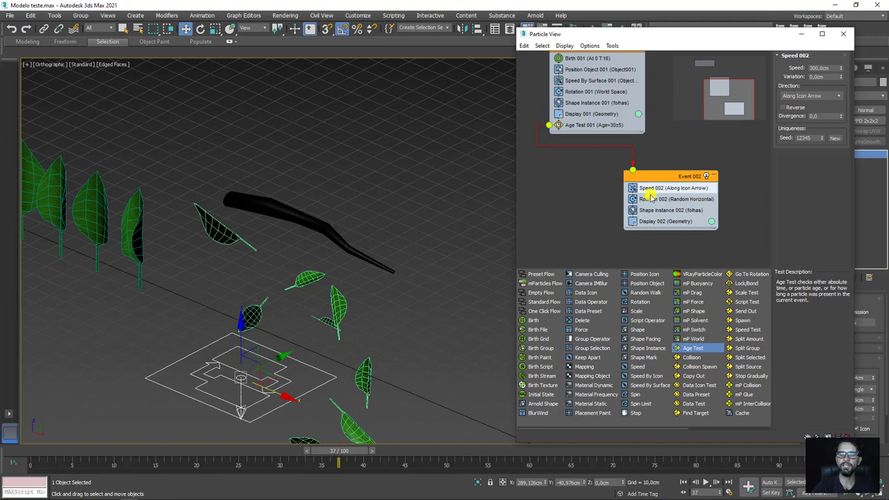
pyautogui.scroll(-2, 431, 259)
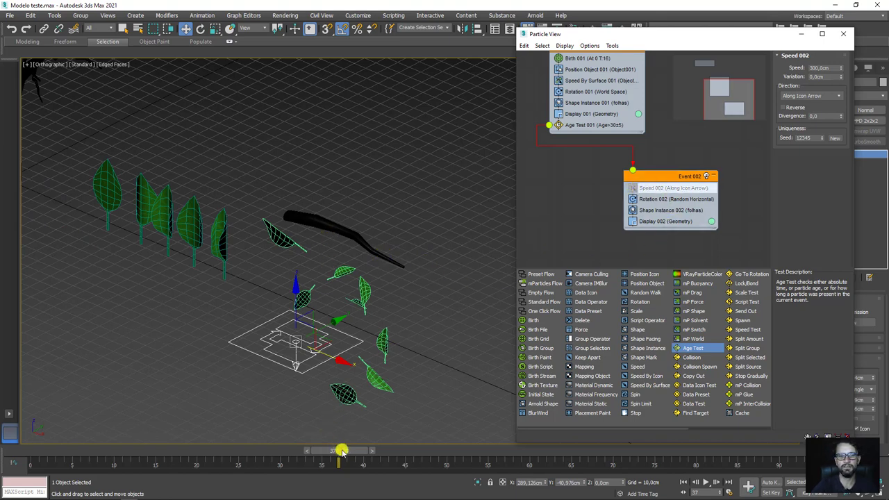
pyautogui.moveTo(341, 452)
pyautogui.mouseDown()
pyautogui.moveTo(193, 453)
pyautogui.moveTo(386, 452)
pyautogui.moveTo(222, 443)
pyautogui.moveTo(317, 433)
pyautogui.moveTo(159, 441)
pyautogui.mouseUp()
pyautogui.press('w')
pyautogui.click(633, 188)
# Step: Move the Event 002 node and reposition the Particle View window out of the way
pyautogui.keyDown('alt'); pyautogui.moveTo(381, 292); pyautogui.dragTo(572, 182, button='middle'); pyautogui.keyUp('alt')
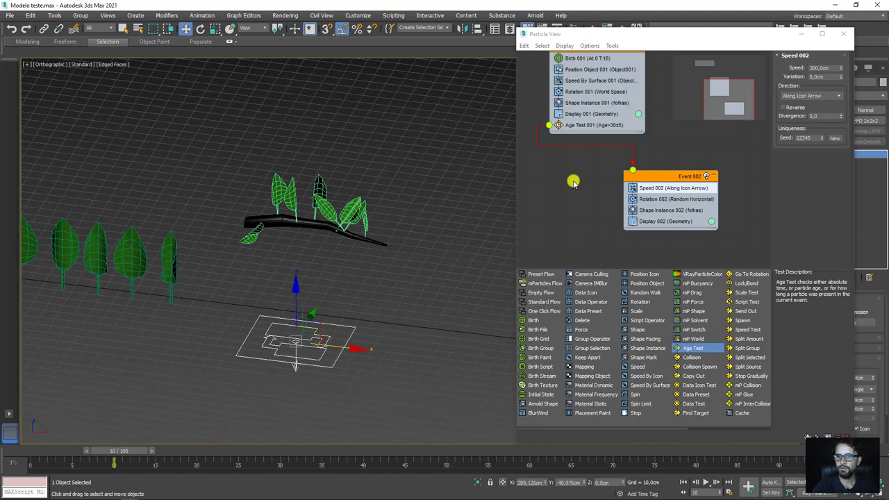
pyautogui.moveTo(378, 212); pyautogui.dragTo(329, 260, button='middle')
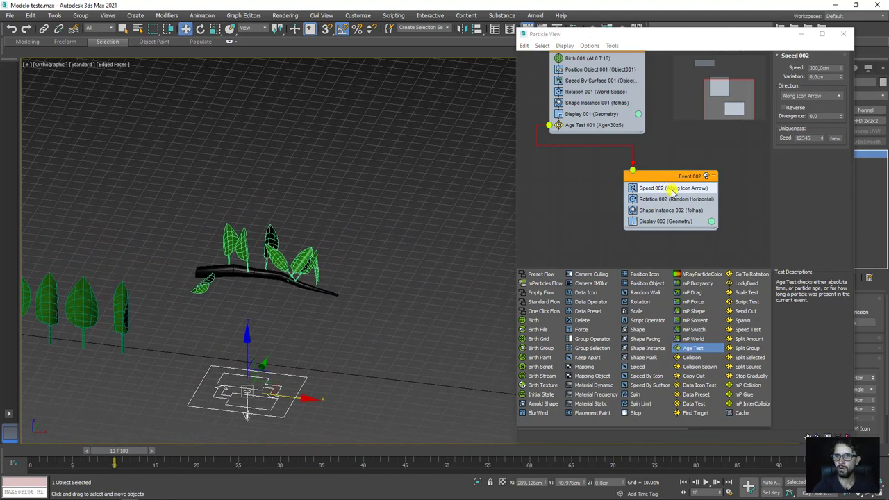
pyautogui.moveTo(672, 191); pyautogui.dragTo(691, 219)
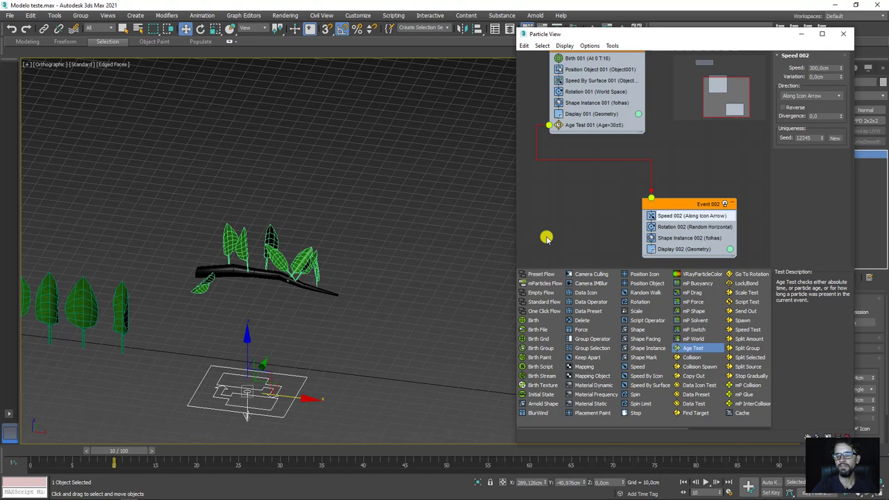
pyautogui.moveTo(381, 278); pyautogui.dragTo(412, 240, button='middle')
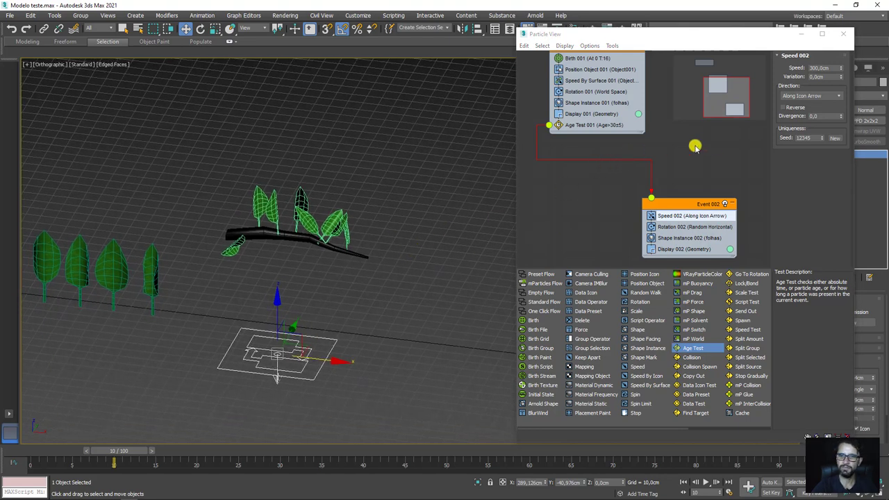
pyautogui.moveTo(714, 54)
pyautogui.mouseDown()
pyautogui.moveTo(561, 227)
pyautogui.moveTo(711, 133)
pyautogui.moveTo(691, 79)
pyautogui.mouseUp()
pyautogui.moveTo(391, 302); pyautogui.dragTo(298, 274, button='middle')
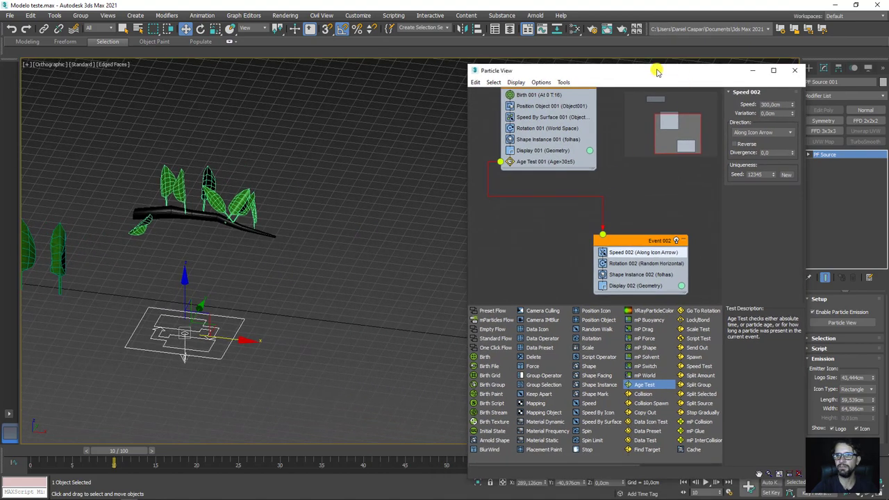
pyautogui.moveTo(655, 69); pyautogui.dragTo(559, 38)
# Step: Close Particle View and create a Gravity force above the emitter
pyautogui.press('6')
pyautogui.moveTo(649, 248); pyautogui.dragTo(605, 269, button='middle')
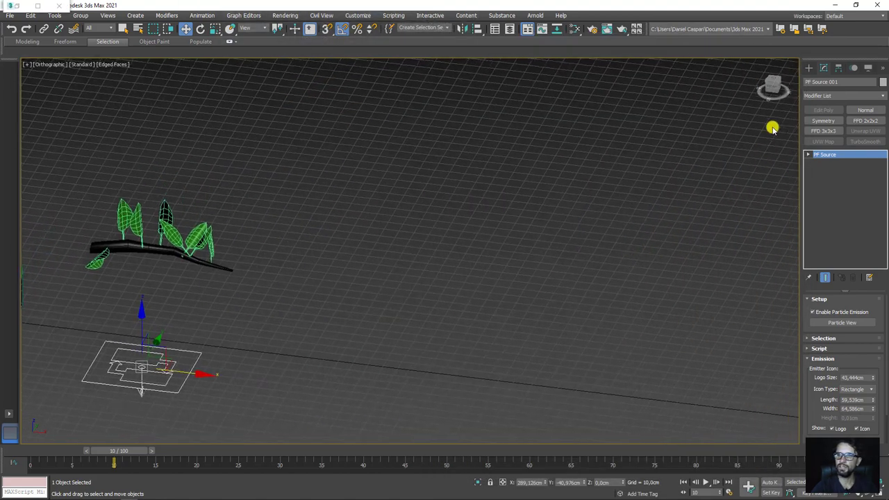
pyautogui.click(811, 68)
pyautogui.moveTo(502, 232); pyautogui.dragTo(522, 248, button='middle')
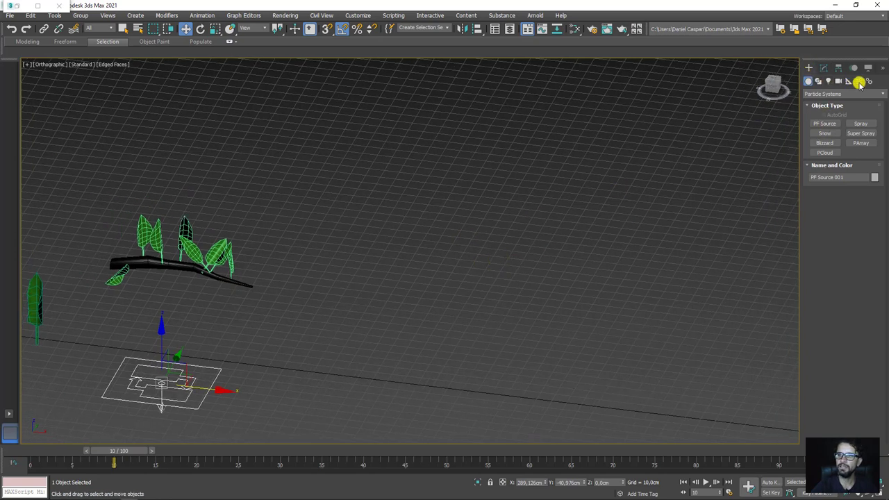
pyautogui.click(858, 81)
pyautogui.click(841, 93)
pyautogui.click(835, 95)
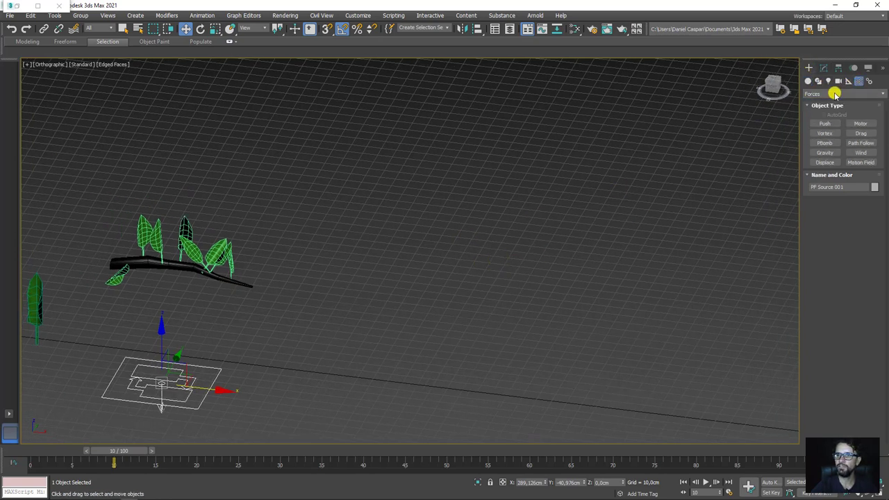
pyautogui.click(825, 152)
pyautogui.keyDown('alt'); pyautogui.moveTo(385, 313); pyautogui.dragTo(371, 306, button='middle'); pyautogui.keyUp('alt')
pyautogui.moveTo(335, 219); pyautogui.dragTo(388, 254)
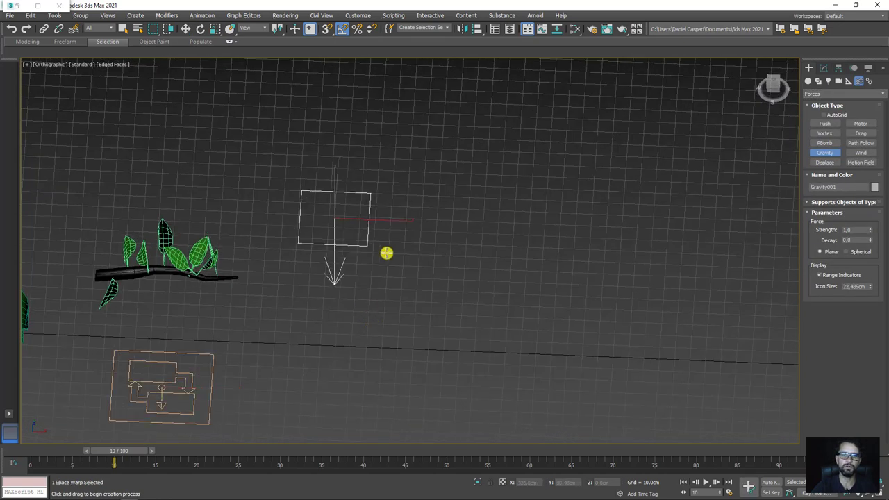
# Step: Create a Wind force, rotate it to blow sideways, and lift it above the scene
pyautogui.click(861, 153)
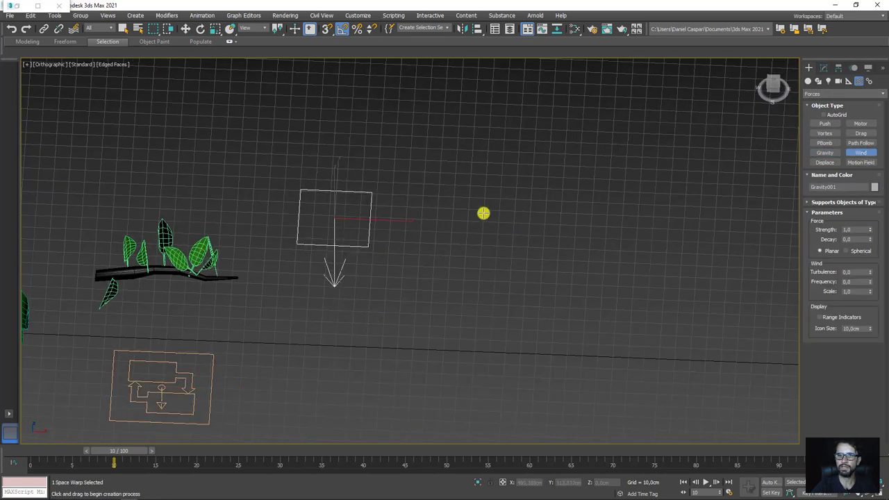
pyautogui.moveTo(482, 213); pyautogui.dragTo(528, 261)
pyautogui.press('e')
pyautogui.moveTo(507, 180)
pyautogui.mouseDown()
pyautogui.moveTo(555, 205)
pyautogui.moveTo(544, 202)
pyautogui.mouseUp()
pyautogui.press('w')
pyautogui.moveTo(539, 236)
pyautogui.keyDown('alt'); pyautogui.mouseDown(button='middle')
pyautogui.moveTo(518, 231)
pyautogui.moveTo(506, 188)
pyautogui.mouseUp(button='middle'); pyautogui.keyUp('alt')
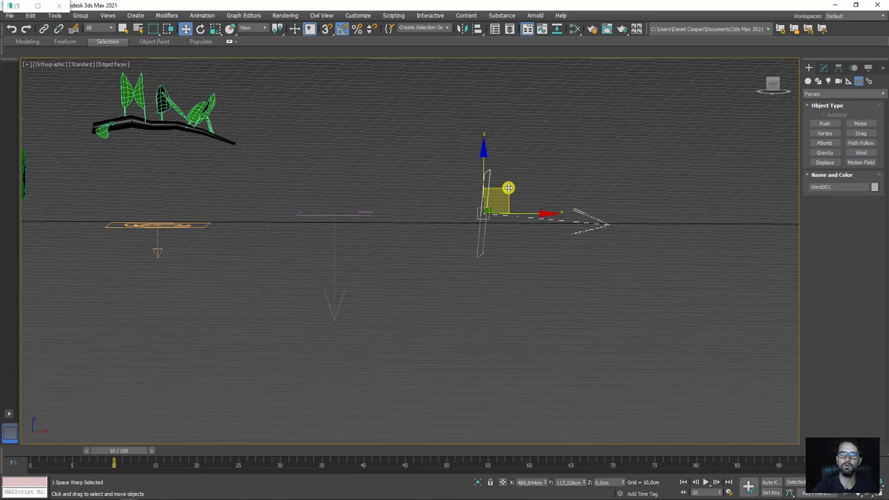
pyautogui.moveTo(507, 188); pyautogui.dragTo(472, 166)
pyautogui.moveTo(472, 167)
pyautogui.keyDown('alt'); pyautogui.mouseDown(button='middle')
pyautogui.moveTo(551, 188)
pyautogui.moveTo(447, 222)
pyautogui.moveTo(452, 290)
pyautogui.mouseUp(button='middle'); pyautogui.keyUp('alt')
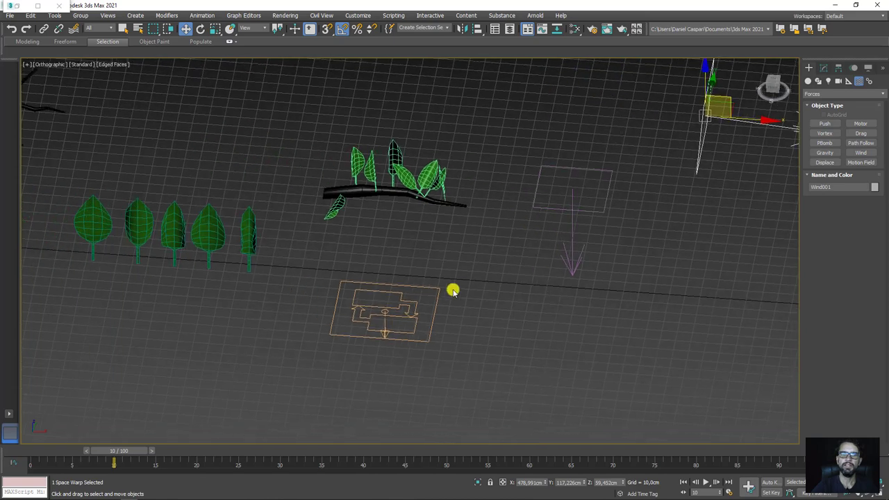
pyautogui.click(377, 345)
# Step: Reopen Particle View and add a Force operator to Event 002
pyautogui.press('6')
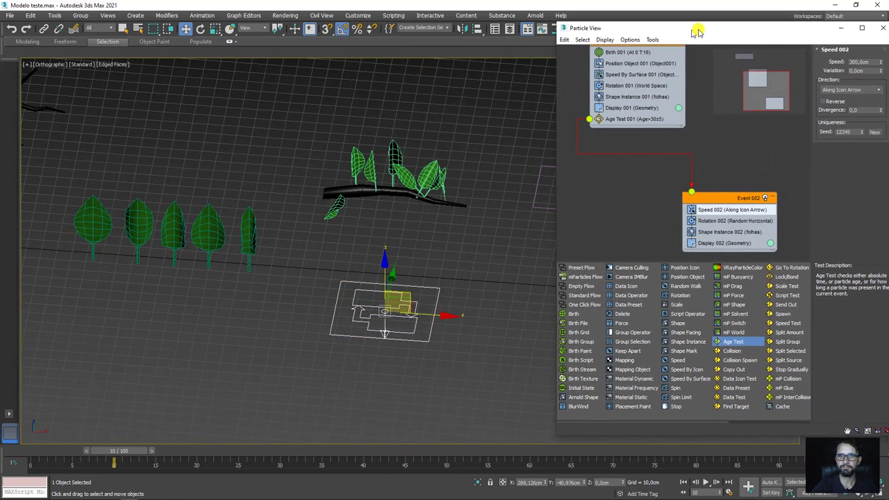
pyautogui.moveTo(506, 43); pyautogui.dragTo(698, 31)
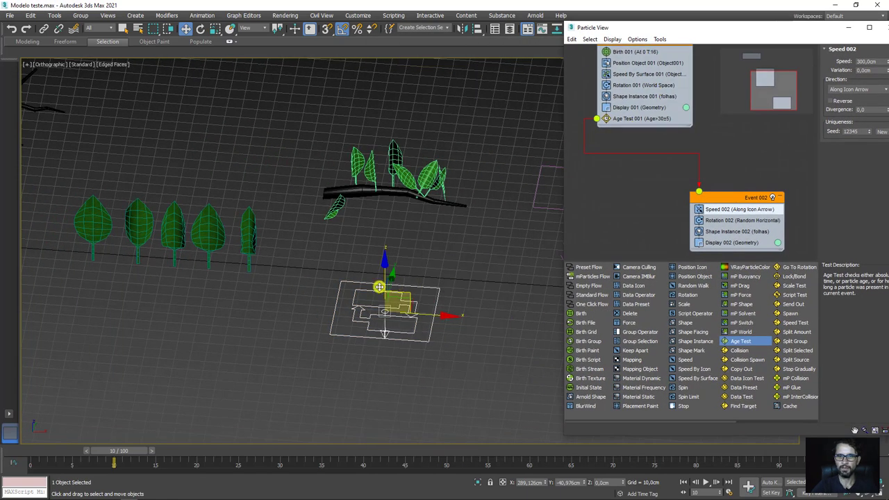
pyautogui.moveTo(502, 275)
pyautogui.mouseDown(button='middle')
pyautogui.moveTo(239, 274)
pyautogui.moveTo(351, 246)
pyautogui.moveTo(369, 268)
pyautogui.moveTo(341, 211)
pyautogui.mouseUp(button='middle')
pyautogui.click(330, 198)
pyautogui.click(451, 308)
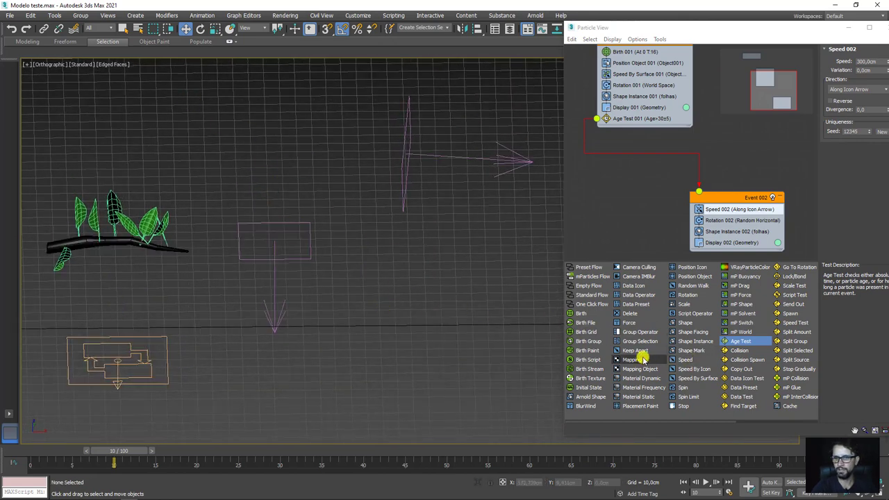
pyautogui.moveTo(627, 323); pyautogui.dragTo(725, 242)
pyautogui.moveTo(743, 31)
pyautogui.mouseDown()
pyautogui.moveTo(670, 33)
pyautogui.moveTo(680, 36)
pyautogui.mouseUp()
# Step: Assign Gravity001 and Wind001 to Force 001 and scrub to frame 30 to watch leaves fall
pyautogui.click(765, 105)
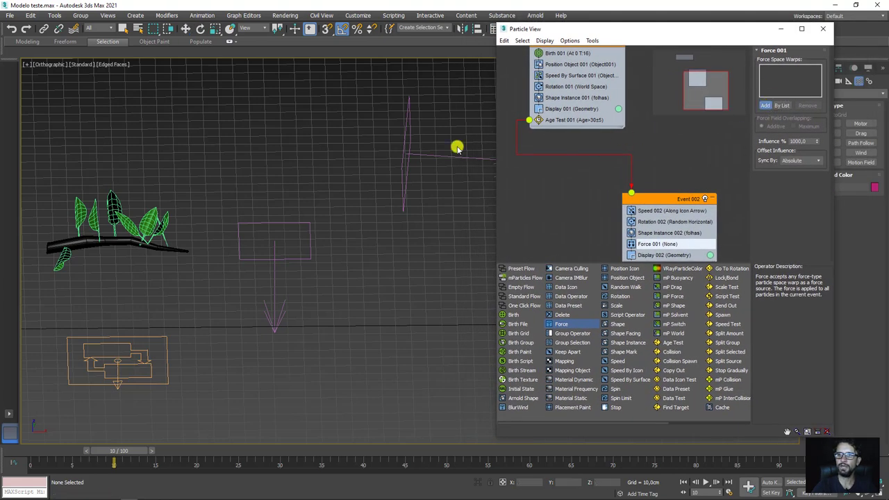
pyautogui.click(277, 222)
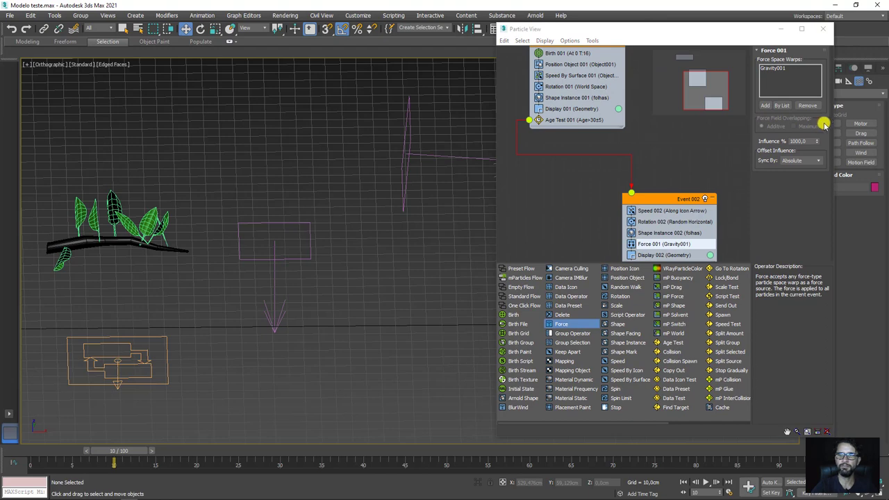
pyautogui.click(764, 105)
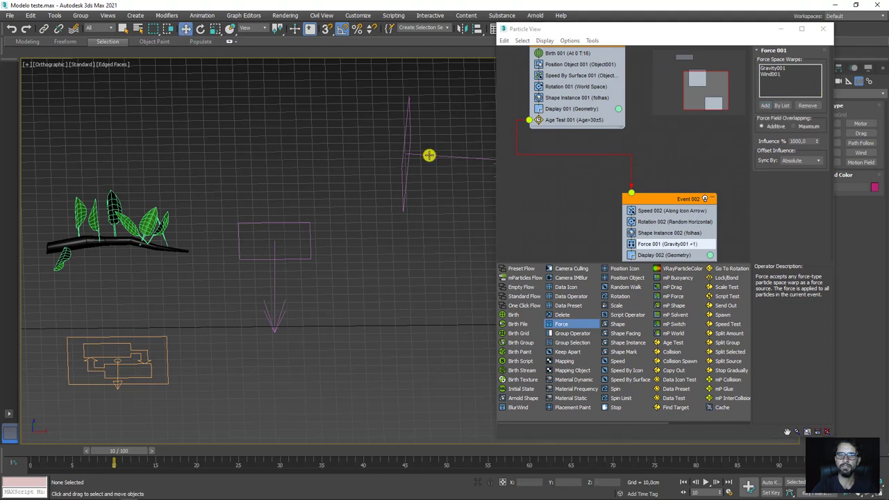
pyautogui.click(823, 29)
pyautogui.moveTo(314, 306); pyautogui.dragTo(398, 295, button='middle')
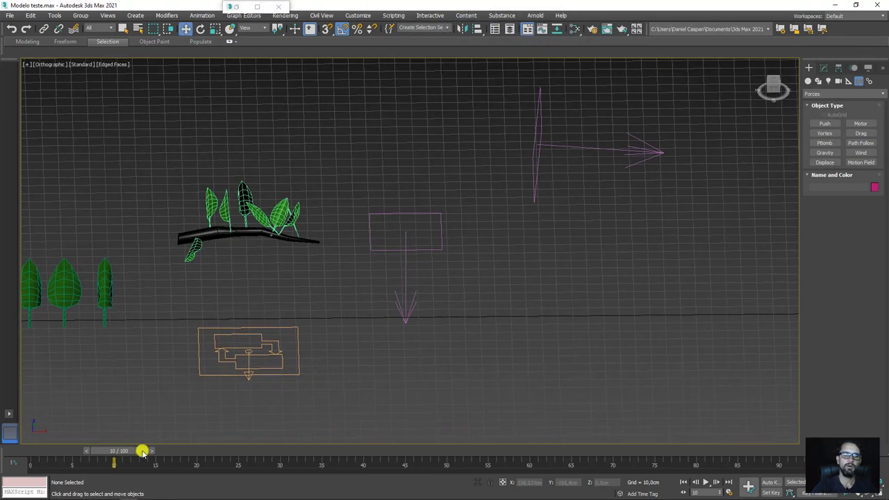
pyautogui.moveTo(119, 450)
pyautogui.mouseDown()
pyautogui.moveTo(384, 449)
pyautogui.moveTo(264, 451)
pyautogui.moveTo(363, 452)
pyautogui.mouseUp()
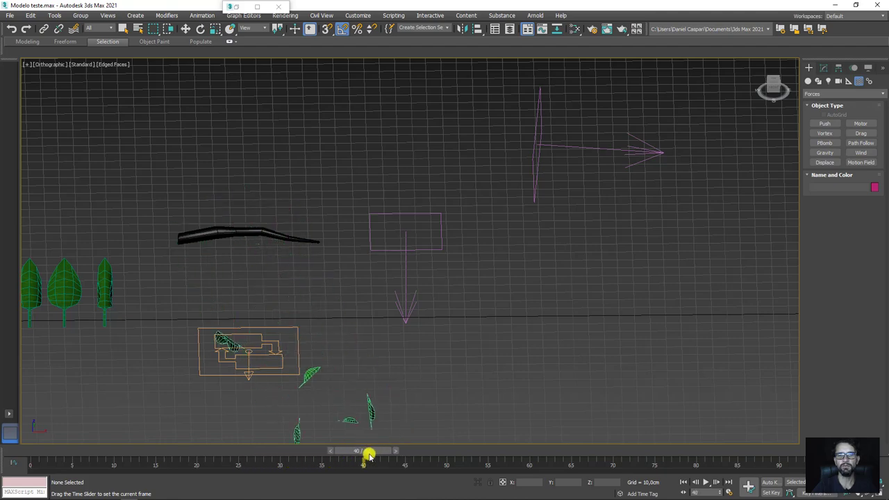
# Step: Check the fallen leaves at frame 40, then rewind to frame 0 and zoom extents
pyautogui.moveTo(415, 357)
pyautogui.keyDown('alt'); pyautogui.mouseDown(button='middle')
pyautogui.moveTo(382, 333)
pyautogui.moveTo(398, 259)
pyautogui.moveTo(355, 290)
pyautogui.mouseUp(button='middle'); pyautogui.keyUp('alt')
pyautogui.scroll(-2, 398, 258)
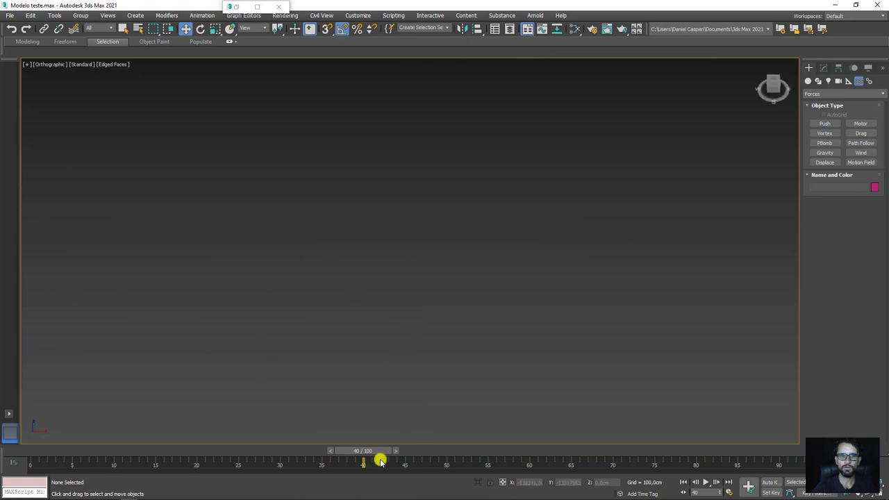
pyautogui.moveTo(371, 451); pyautogui.dragTo(13, 460)
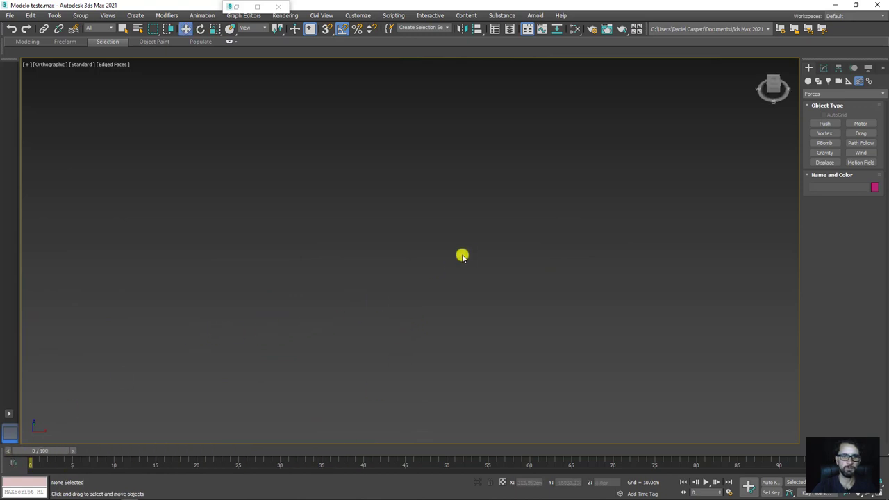
pyautogui.write('zxzoom')
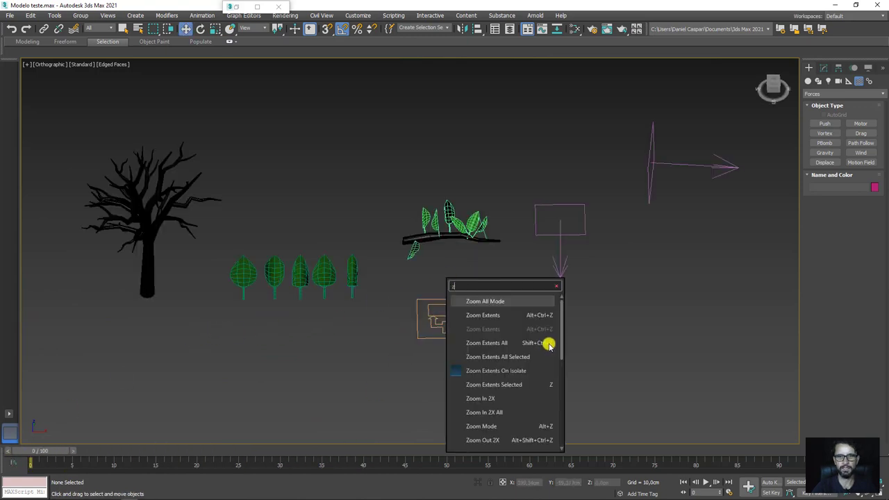
pyautogui.press('Escape')
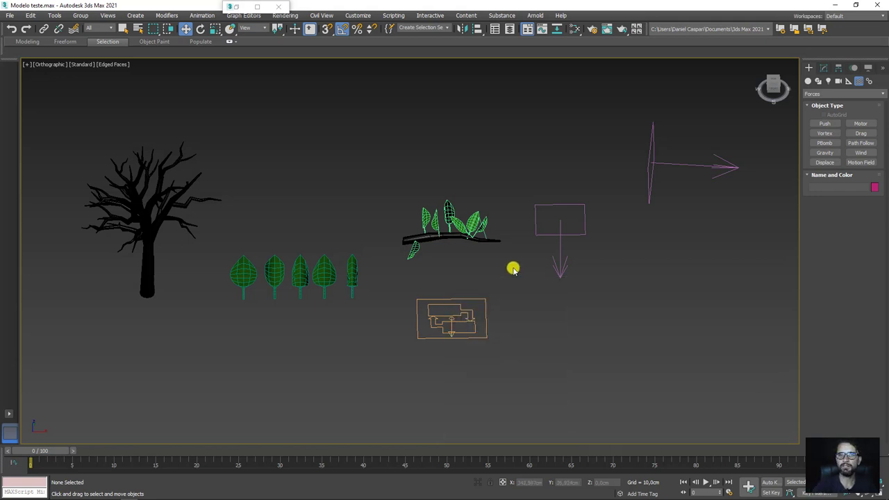
# Step: Move the PF Source 001 emitter up and left beside the tree
pyautogui.moveTo(547, 270); pyautogui.dragTo(391, 306, button='middle')
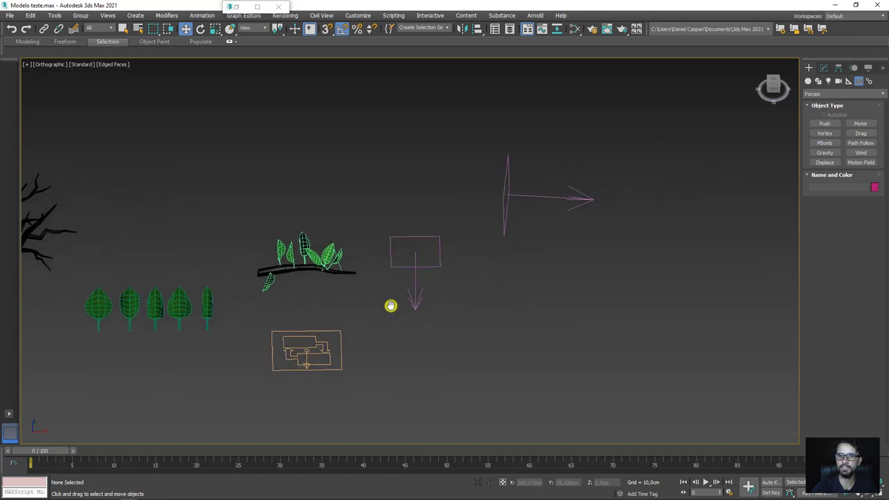
pyautogui.click(308, 358)
pyautogui.keyDown('alt'); pyautogui.moveTo(308, 358); pyautogui.dragTo(337, 337, button='middle'); pyautogui.keyUp('alt')
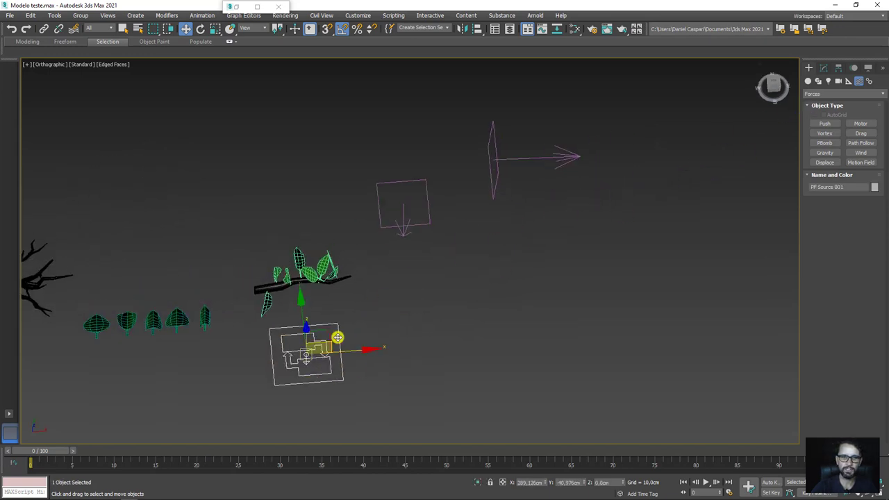
pyautogui.moveTo(313, 323); pyautogui.dragTo(125, 178)
pyautogui.moveTo(125, 178)
pyautogui.keyDown('alt'); pyautogui.mouseDown(button='middle')
pyautogui.moveTo(492, 276)
pyautogui.moveTo(792, 190)
pyautogui.mouseUp(button='middle'); pyautogui.keyUp('alt')
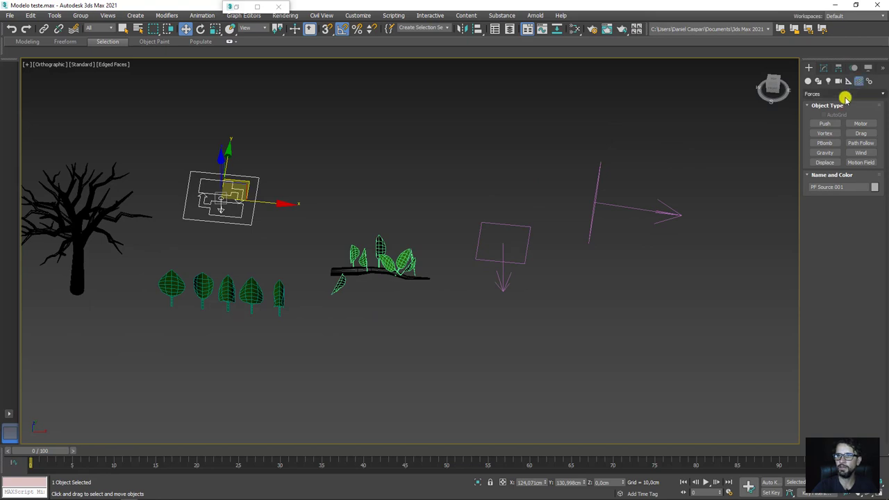
# Step: Draw a 413 × 223,7 cm Deflector named Piso beneath the branch, then reselect PF Source
pyautogui.click(844, 95)
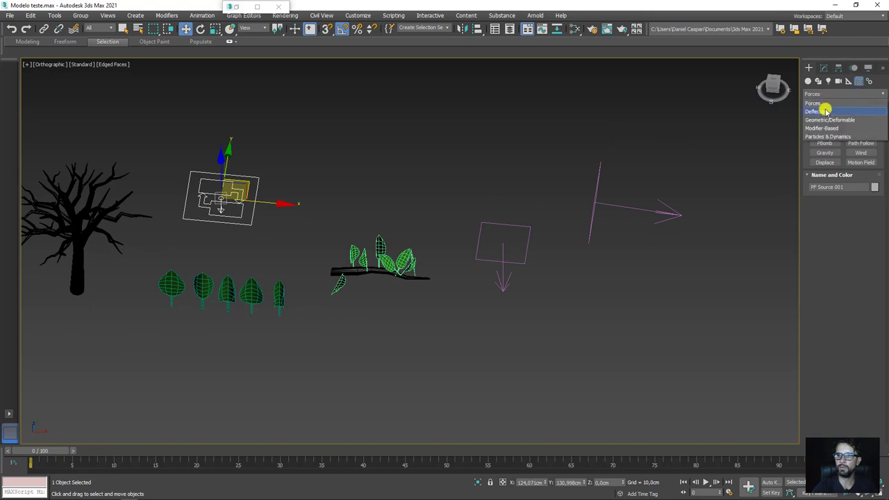
pyautogui.click(825, 110)
pyautogui.moveTo(791, 208); pyautogui.dragTo(645, 226, button='middle')
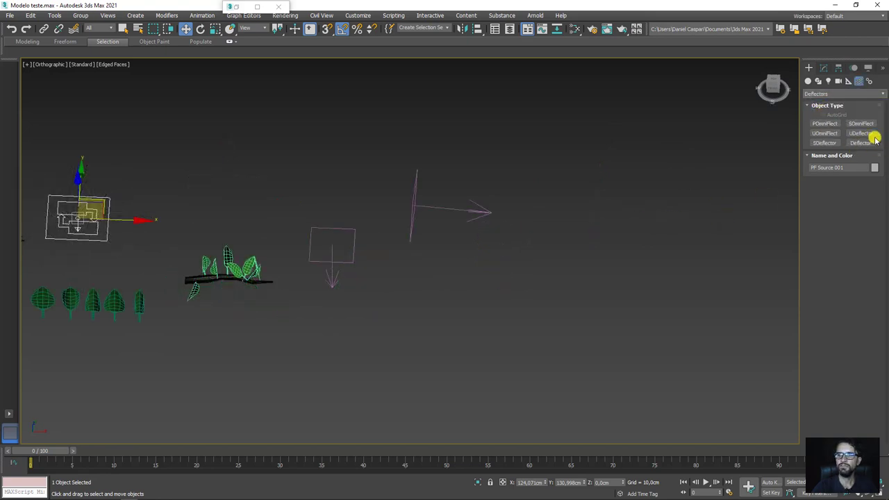
pyautogui.click(861, 142)
pyautogui.moveTo(289, 249)
pyautogui.mouseDown()
pyautogui.moveTo(444, 332)
pyautogui.moveTo(671, 420)
pyautogui.mouseUp()
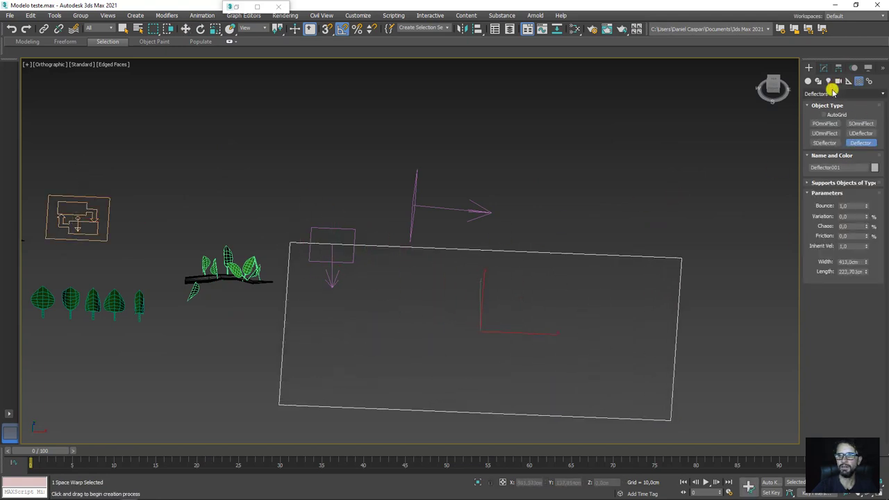
pyautogui.click(823, 67)
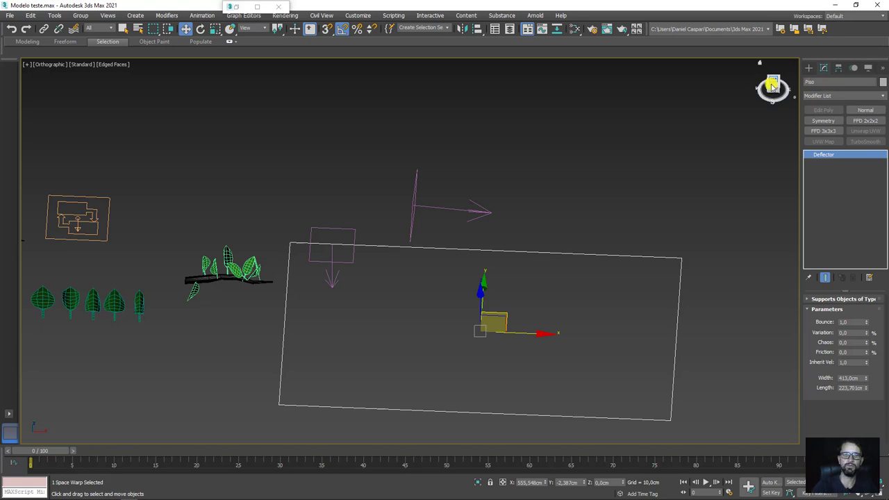
pyautogui.keyDown('alt'); pyautogui.moveTo(254, 264); pyautogui.dragTo(405, 274, button='middle'); pyautogui.keyUp('alt')
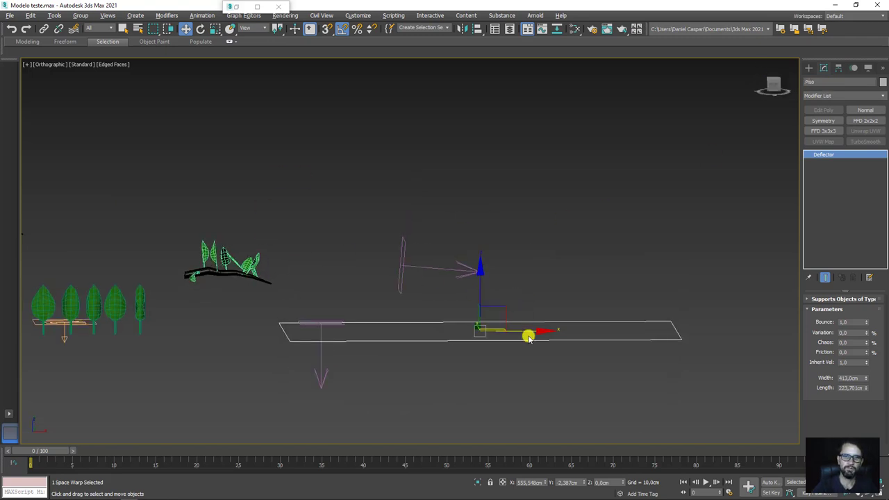
pyautogui.keyDown('alt'); pyautogui.moveTo(482, 331); pyautogui.dragTo(246, 274, button='middle'); pyautogui.keyUp('alt')
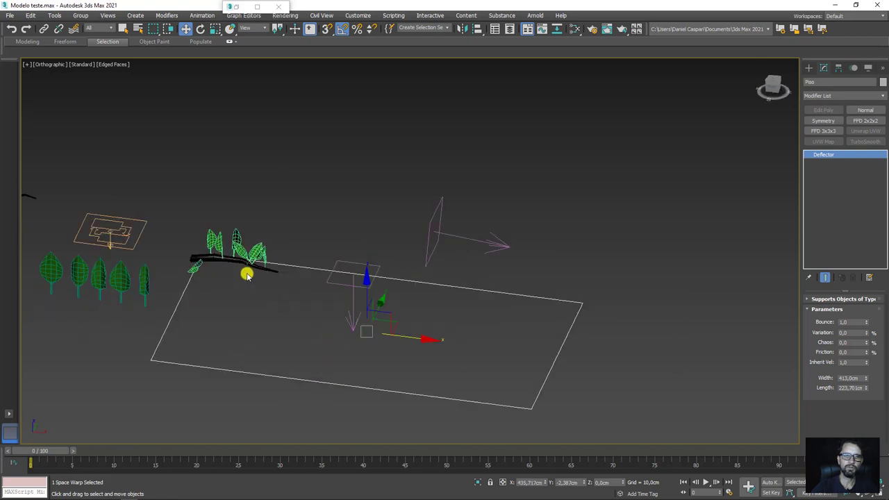
pyautogui.click(108, 233)
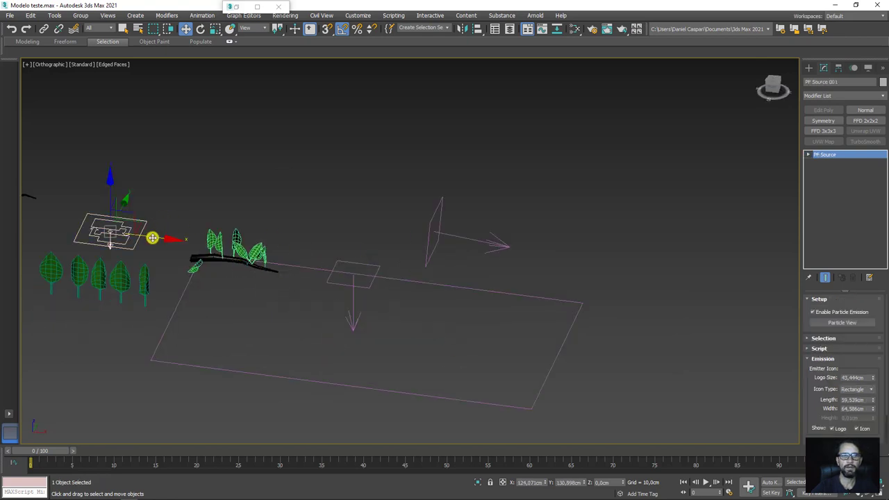
# Step: Open Particle View and add a Collision test to the end of Event 002
pyautogui.moveTo(347, 277); pyautogui.dragTo(381, 295, button='middle')
pyautogui.moveTo(216, 241); pyautogui.dragTo(371, 153)
pyautogui.moveTo(371, 152)
pyautogui.keyDown('alt'); pyautogui.mouseDown(button='middle')
pyautogui.moveTo(389, 245)
pyautogui.moveTo(349, 228)
pyautogui.moveTo(361, 180)
pyautogui.mouseUp(button='middle'); pyautogui.keyUp('alt')
pyautogui.press('6')
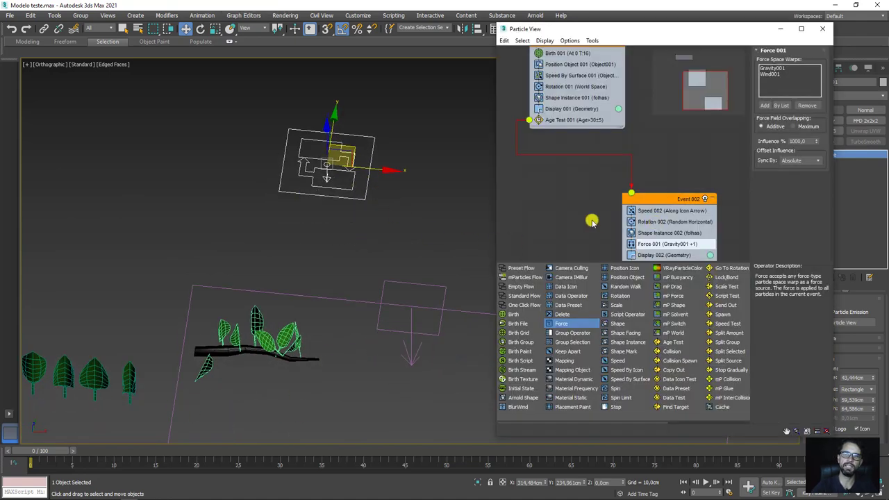
pyautogui.moveTo(591, 221); pyautogui.dragTo(589, 163, button='middle')
pyautogui.moveTo(389, 319)
pyautogui.keyDown('alt'); pyautogui.mouseDown(button='middle')
pyautogui.moveTo(371, 296)
pyautogui.moveTo(342, 332)
pyautogui.moveTo(375, 346)
pyautogui.mouseUp(button='middle'); pyautogui.keyUp('alt')
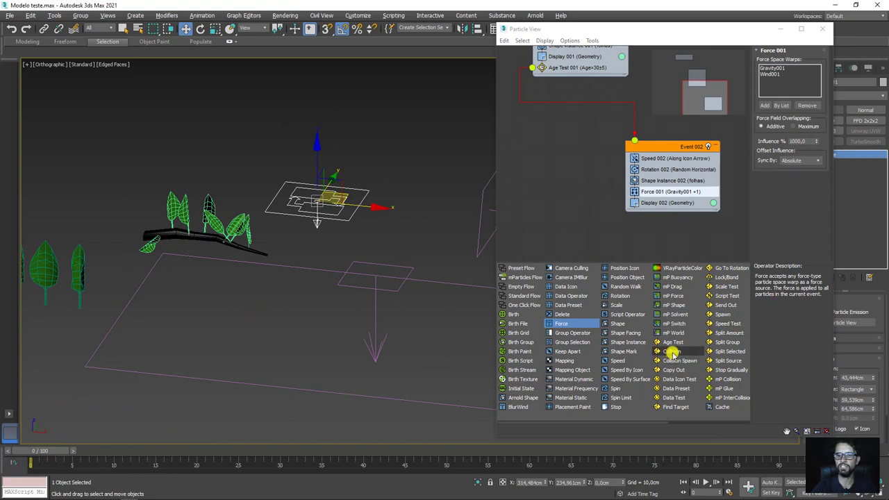
pyautogui.moveTo(671, 350)
pyautogui.mouseDown()
pyautogui.moveTo(666, 246)
pyautogui.moveTo(654, 213)
pyautogui.mouseUp()
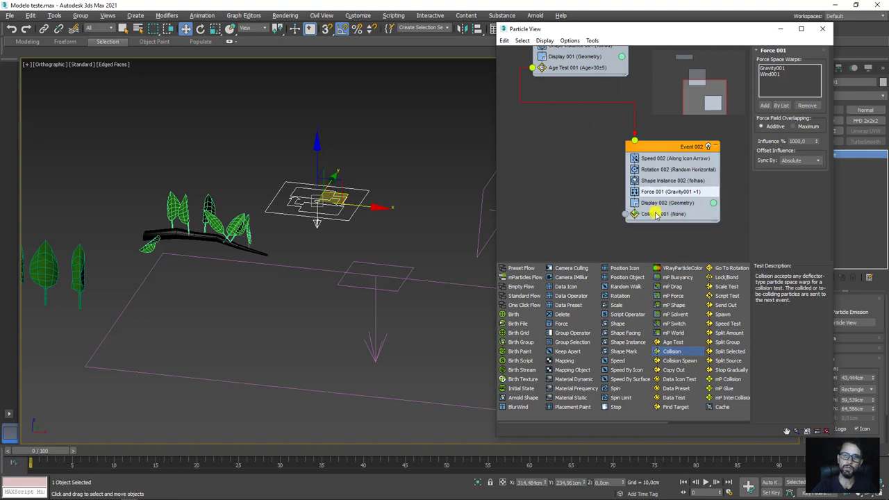
pyautogui.click(655, 214)
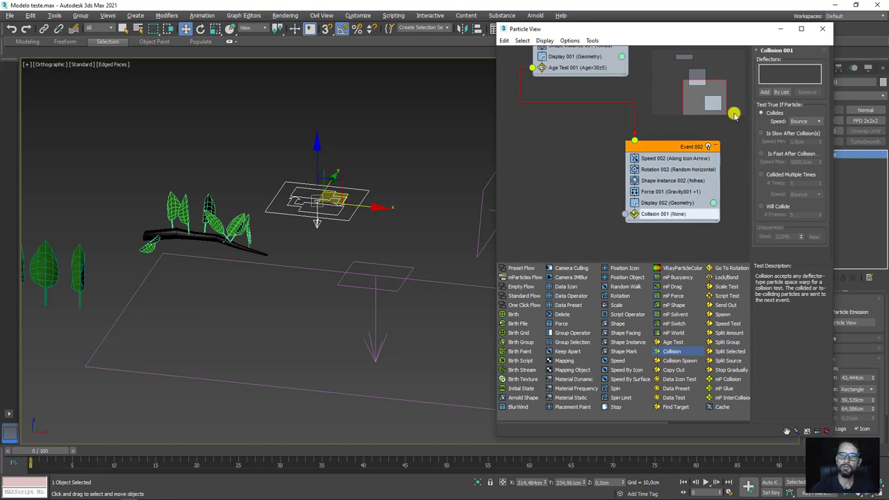
# Step: Pick the Piso deflector for Collision 001 and scrub to frame 38 to watch leaves fall
pyautogui.click(771, 94)
pyautogui.click(319, 270)
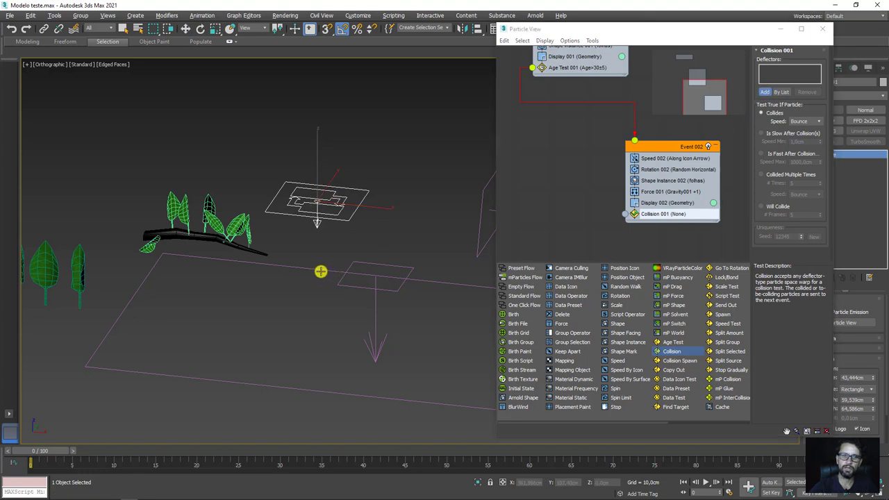
pyautogui.click(772, 69)
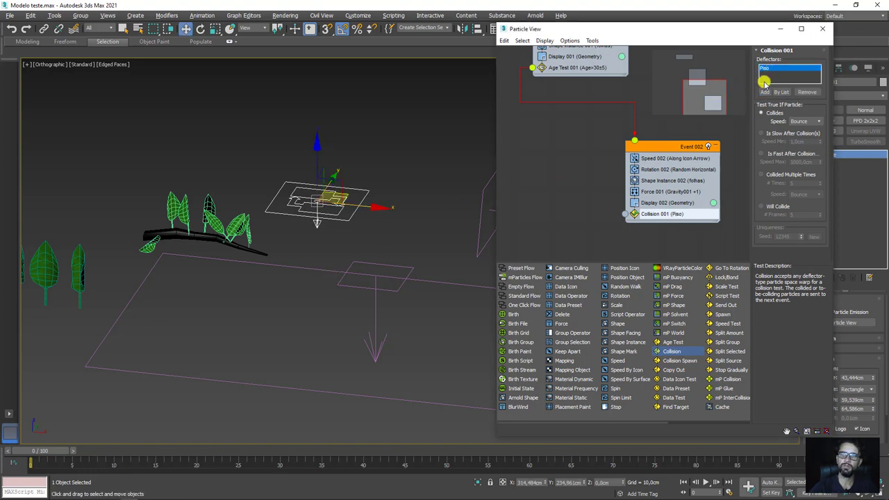
pyautogui.moveTo(59, 451)
pyautogui.mouseDown()
pyautogui.moveTo(431, 454)
pyautogui.moveTo(254, 465)
pyautogui.moveTo(373, 462)
pyautogui.moveTo(363, 466)
pyautogui.mouseUp()
# Step: Select the Piso deflector from a lower frontal view with Particle View minimized
pyautogui.press('w')
pyautogui.moveTo(362, 329)
pyautogui.keyDown('alt'); pyautogui.mouseDown(button='middle')
pyautogui.moveTo(334, 308)
pyautogui.moveTo(395, 284)
pyautogui.mouseUp(button='middle'); pyautogui.keyUp('alt')
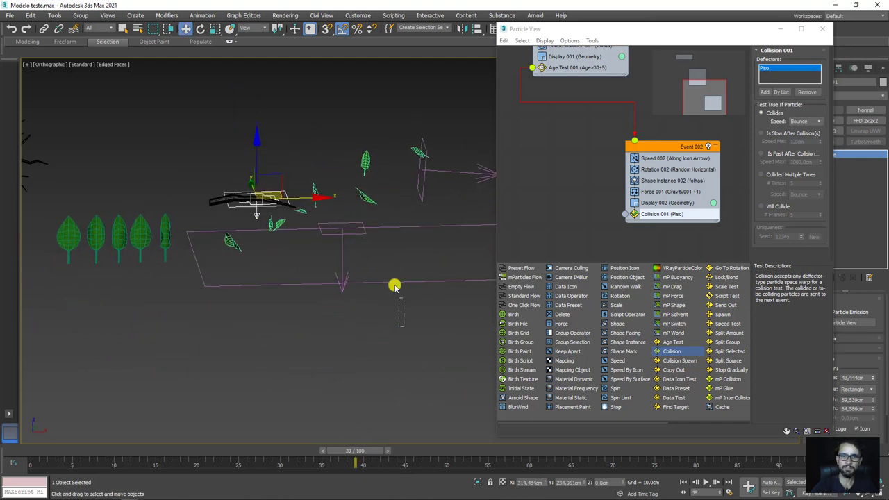
pyautogui.click(417, 254)
pyautogui.click(782, 29)
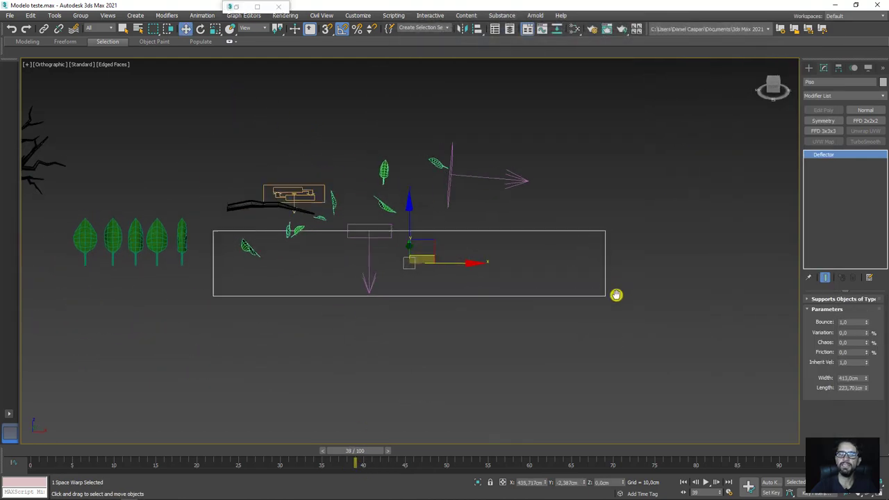
# Step: Set the Piso deflector's Bounce to 0,25 and scrub frames to check the landing
pyautogui.moveTo(855, 323); pyautogui.dragTo(825, 318)
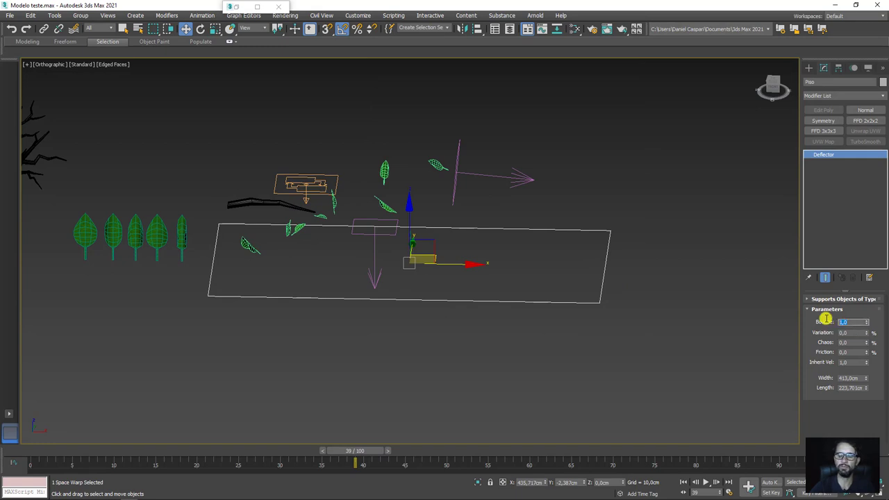
pyautogui.rightClick(868, 323)
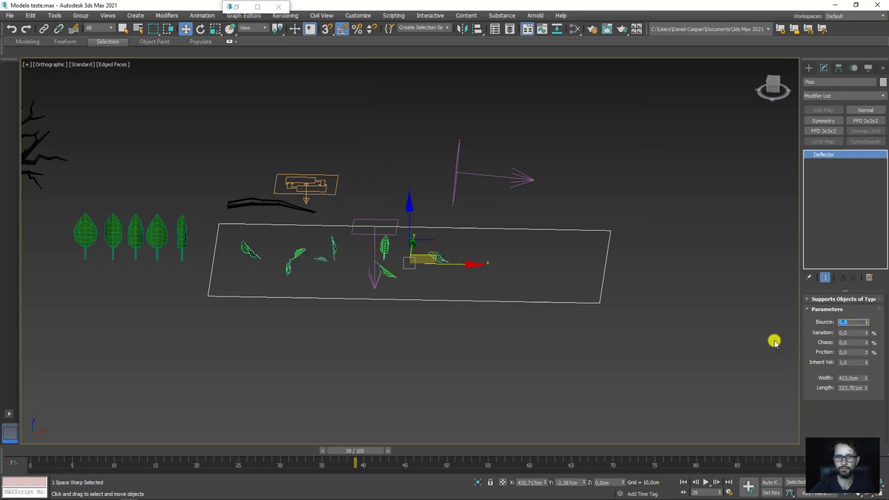
pyautogui.moveTo(357, 451)
pyautogui.mouseDown()
pyautogui.moveTo(509, 451)
pyautogui.moveTo(405, 451)
pyautogui.mouseUp()
pyautogui.press('w')
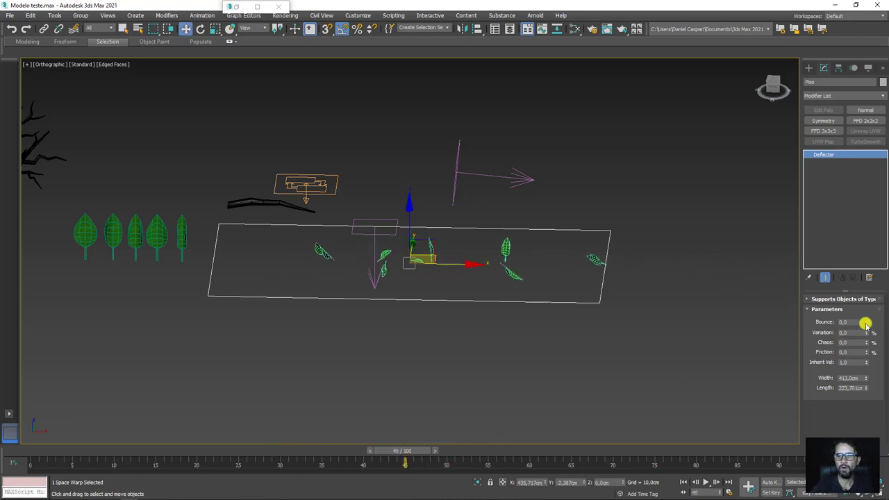
pyautogui.doubleClick(837, 322)
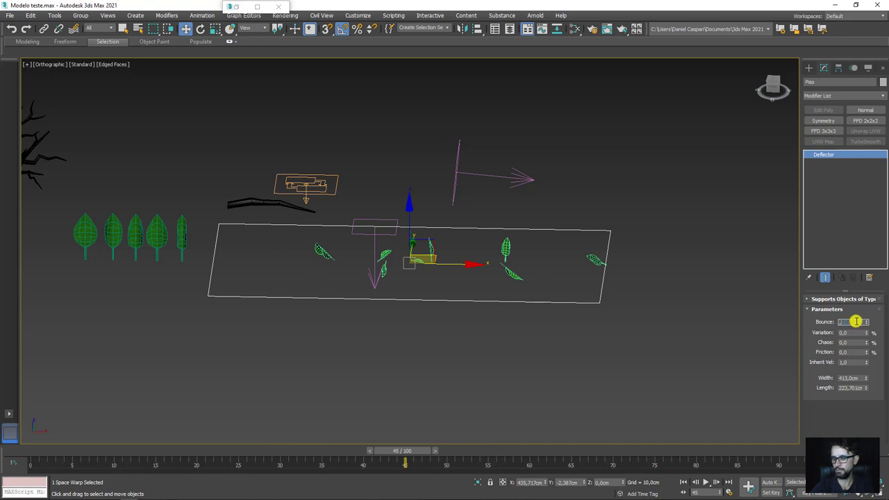
pyautogui.write('0,25')
pyautogui.moveTo(432, 456)
pyautogui.mouseDown()
pyautogui.moveTo(324, 446)
pyautogui.moveTo(526, 436)
pyautogui.moveTo(437, 463)
pyautogui.mouseUp()
# Step: Raise Piso's Friction to 5,0 and scrub until the leaves rest on the floor
pyautogui.press('w')
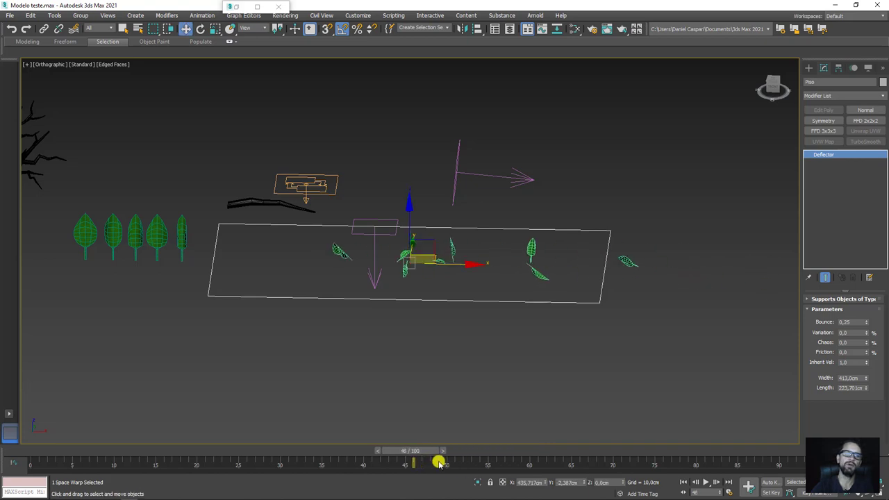
pyautogui.click(843, 352)
pyautogui.write('1')
pyautogui.press('Return')
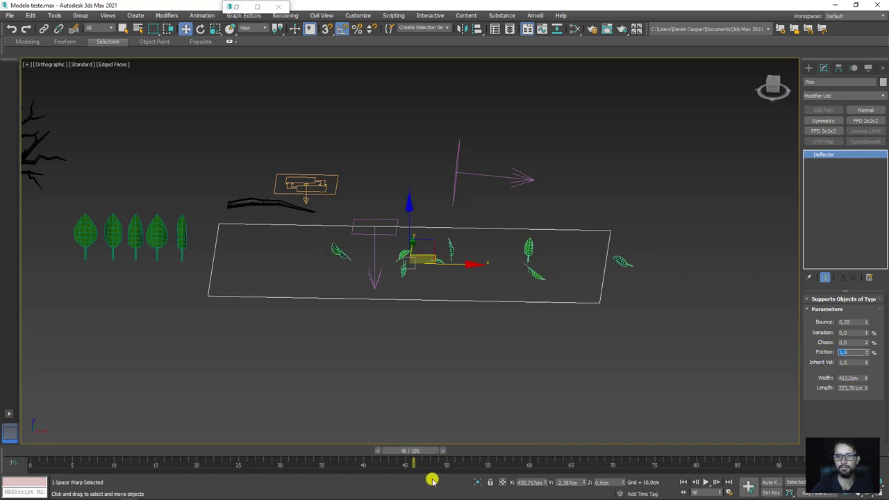
pyautogui.moveTo(423, 453)
pyautogui.mouseDown()
pyautogui.moveTo(457, 451)
pyautogui.moveTo(423, 453)
pyautogui.mouseUp()
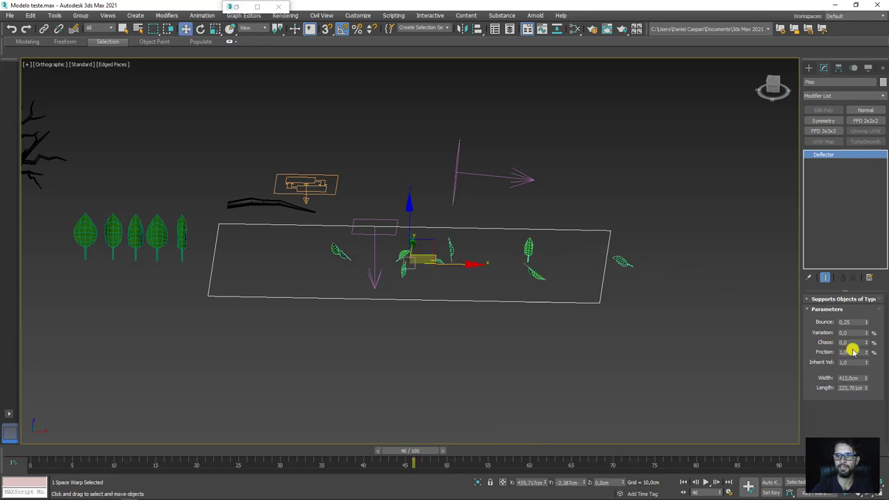
pyautogui.moveTo(851, 353); pyautogui.dragTo(837, 353)
pyautogui.write('5')
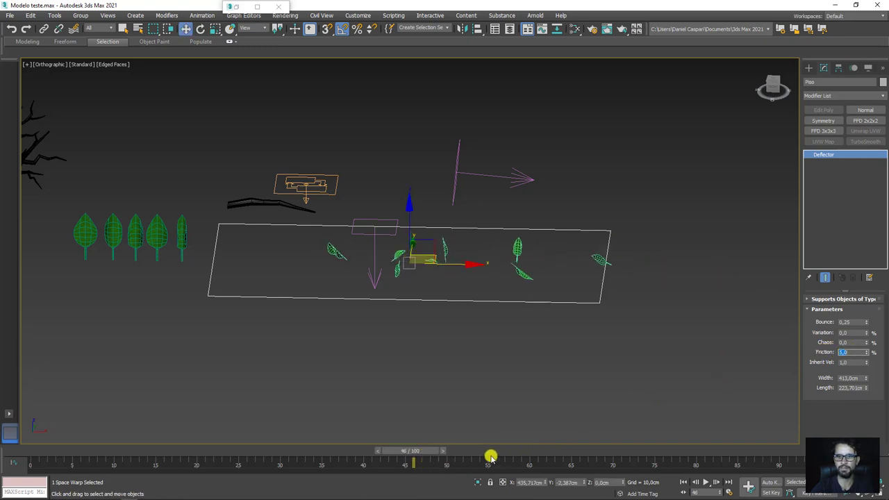
pyautogui.moveTo(431, 452)
pyautogui.mouseDown()
pyautogui.moveTo(512, 446)
pyautogui.moveTo(439, 450)
pyautogui.mouseUp()
pyautogui.press('w')
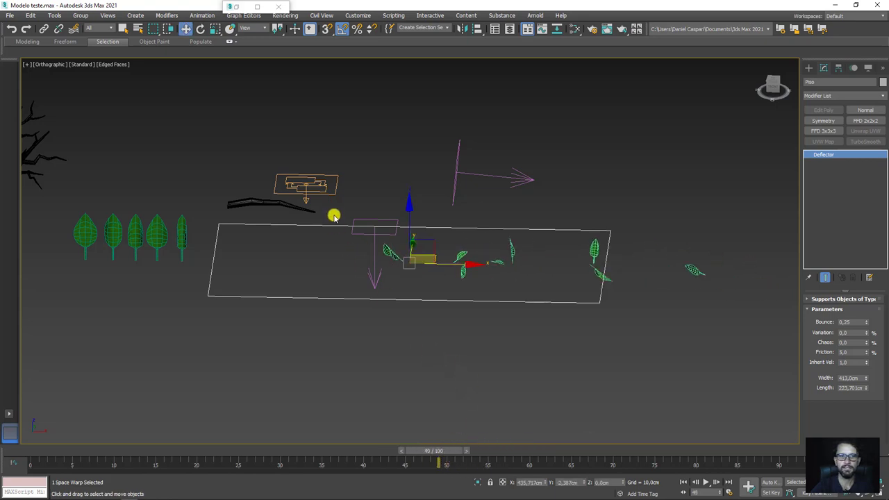
# Step: Lower Wind001's Strength to 0,2 and scrub the timeline to review the leaves
pyautogui.click(474, 175)
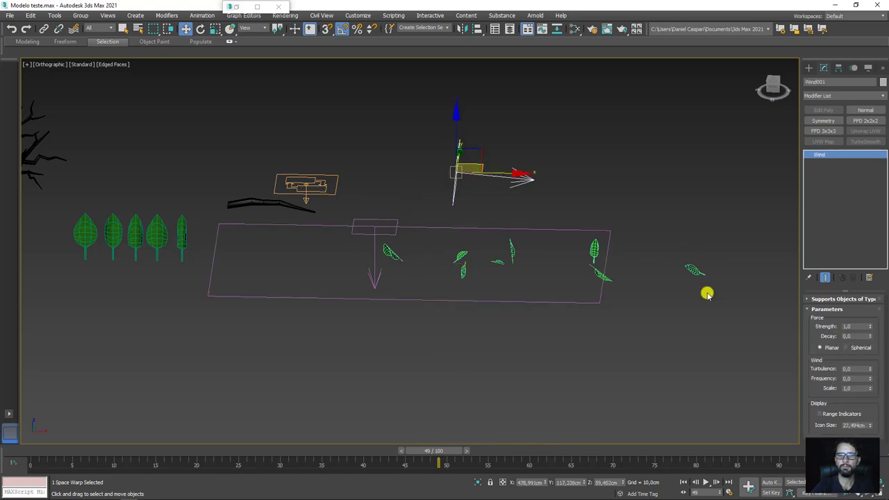
pyautogui.doubleClick(859, 325)
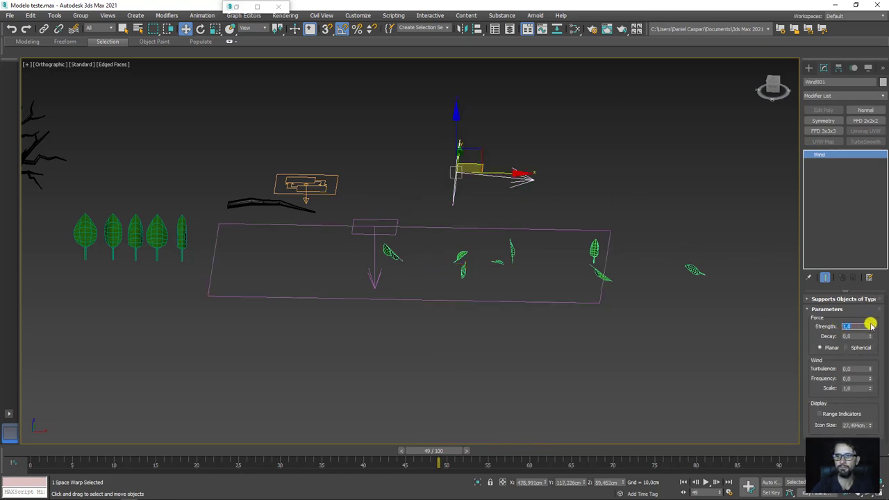
pyautogui.moveTo(871, 326)
pyautogui.mouseDown()
pyautogui.moveTo(865, 338)
pyautogui.moveTo(476, 405)
pyautogui.mouseUp()
pyautogui.moveTo(455, 450)
pyautogui.mouseDown()
pyautogui.moveTo(222, 451)
pyautogui.moveTo(675, 465)
pyautogui.mouseUp()
pyautogui.press('w')
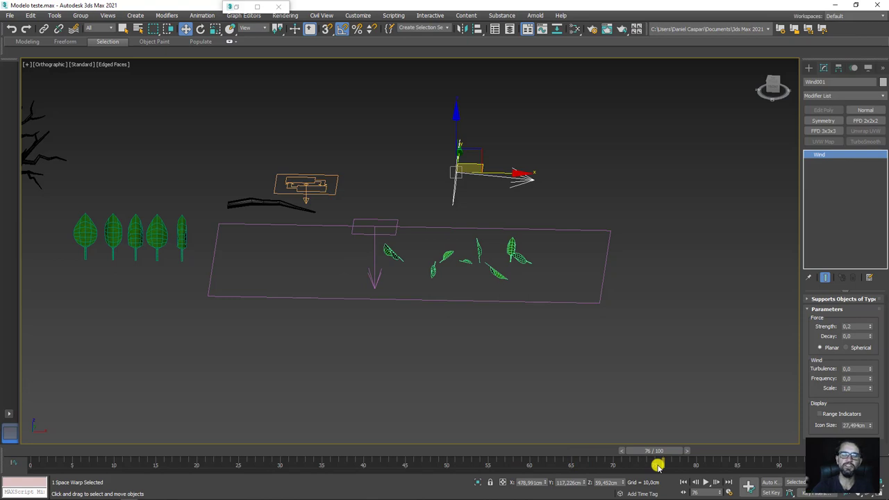
# Step: Select PF Source 001 and bring up Particle View with key 6
pyautogui.click(332, 186)
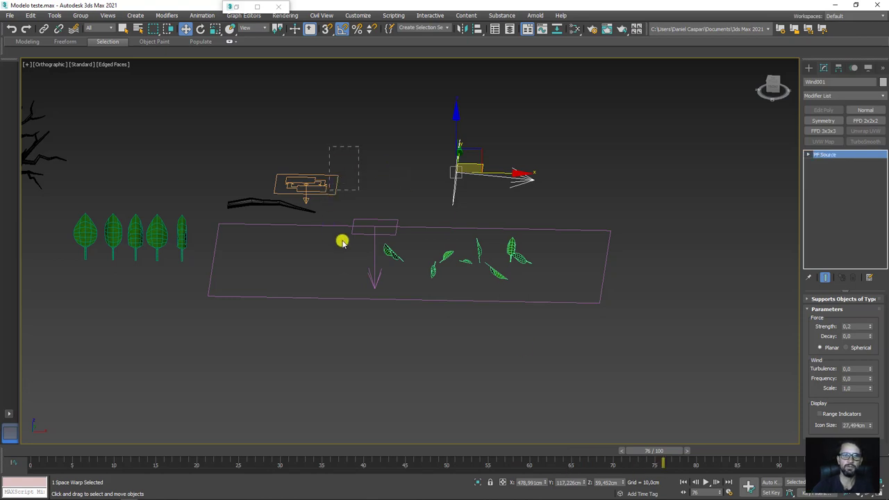
pyautogui.press('6')
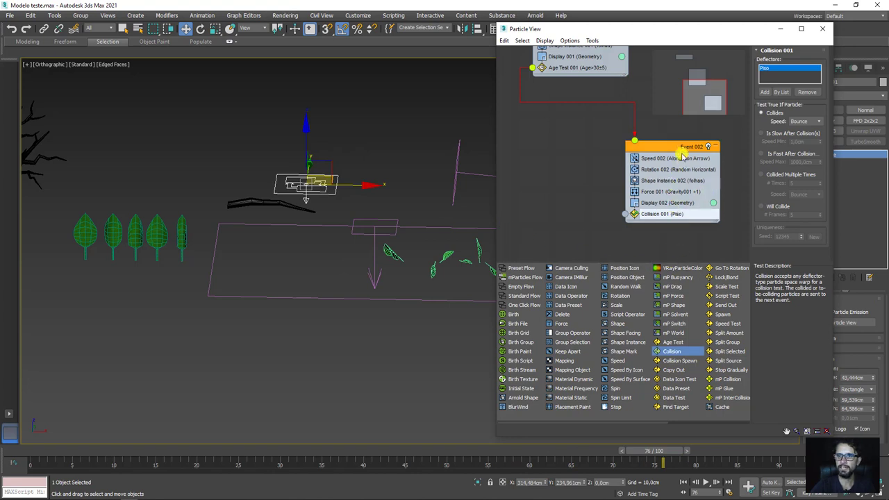
pyautogui.moveTo(682, 156); pyautogui.dragTo(682, 157)
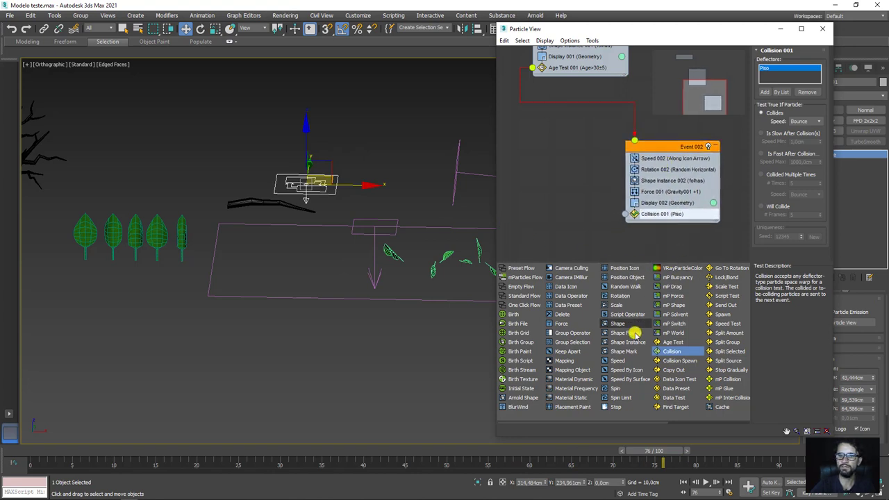
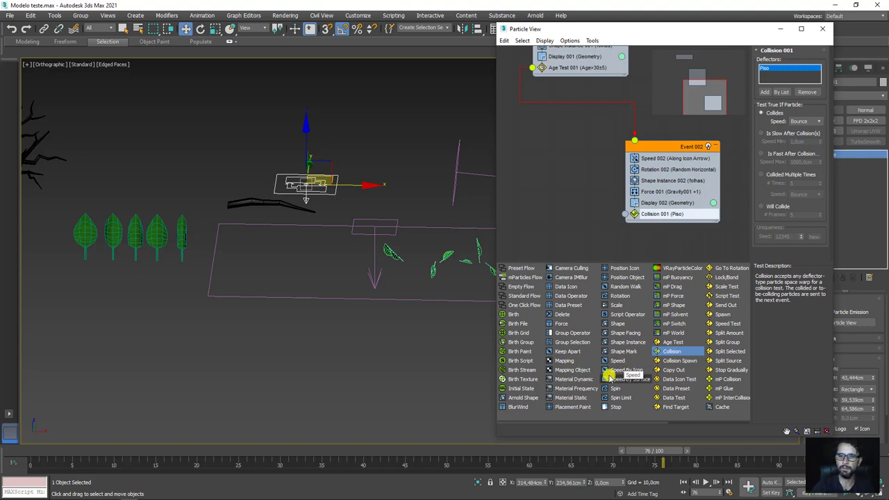
# Step: Add a Spin operator set to 360 Random 3D to Event 002 and scrub the animation
pyautogui.moveTo(614, 389); pyautogui.dragTo(672, 207)
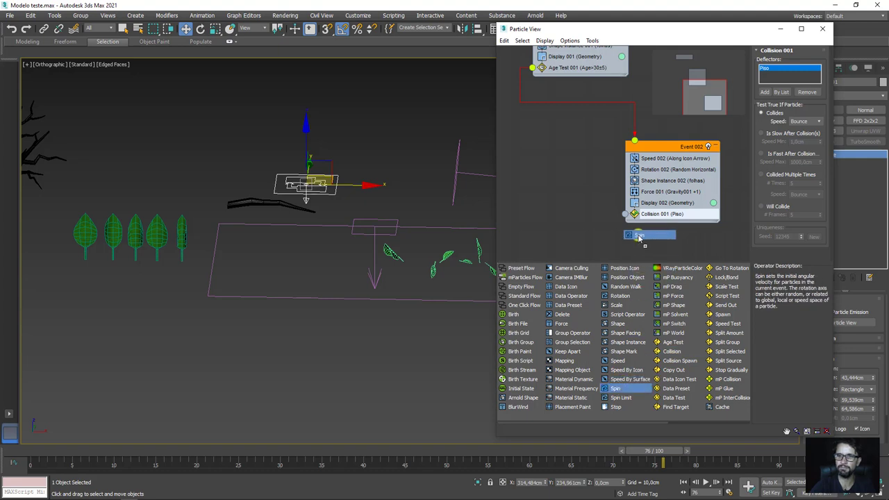
pyautogui.click(672, 208)
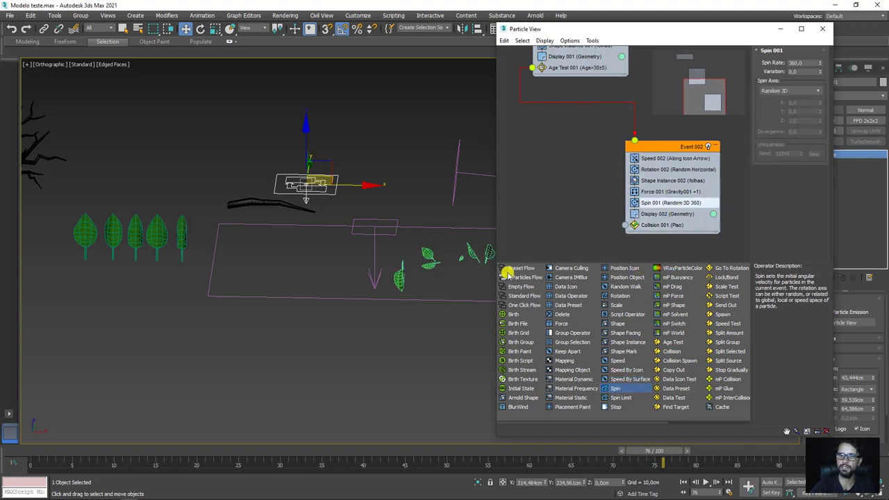
pyautogui.moveTo(400, 312); pyautogui.dragTo(278, 303, button='middle')
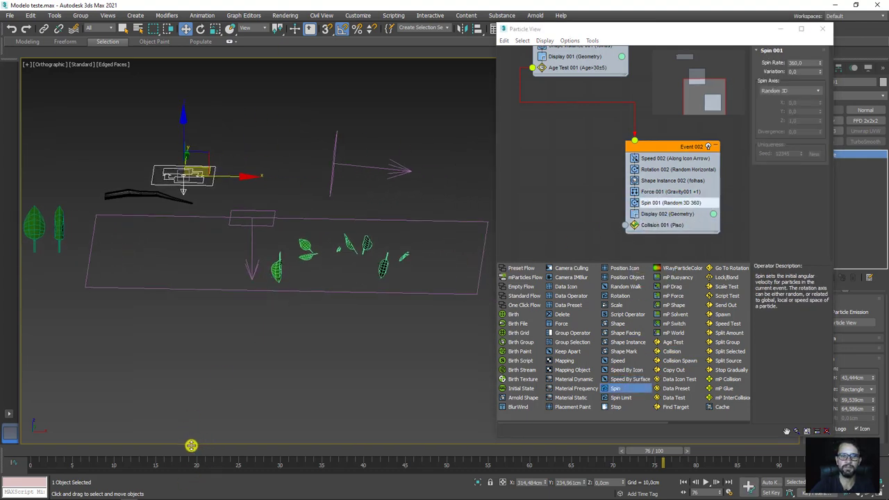
pyautogui.moveTo(179, 452); pyautogui.dragTo(718, 456)
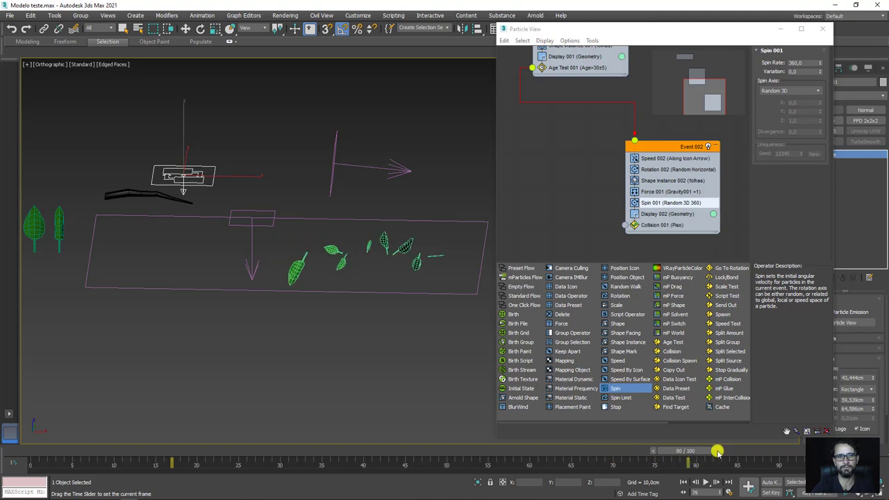
pyautogui.rightClick(718, 456)
pyautogui.moveTo(468, 479); pyautogui.dragTo(223, 482)
# Step: Move the tree right next to the PF Source emitter
pyautogui.press('w')
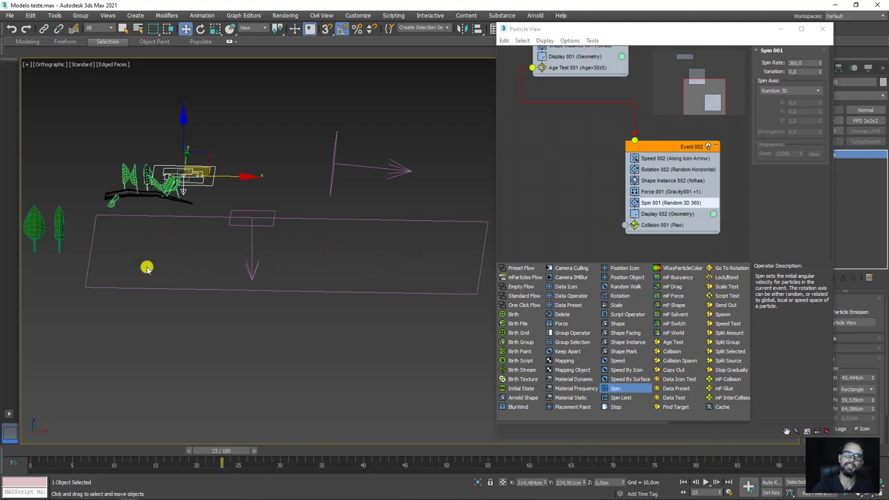
pyautogui.scroll(2, 288, 232)
pyautogui.scroll(-4, 307, 231)
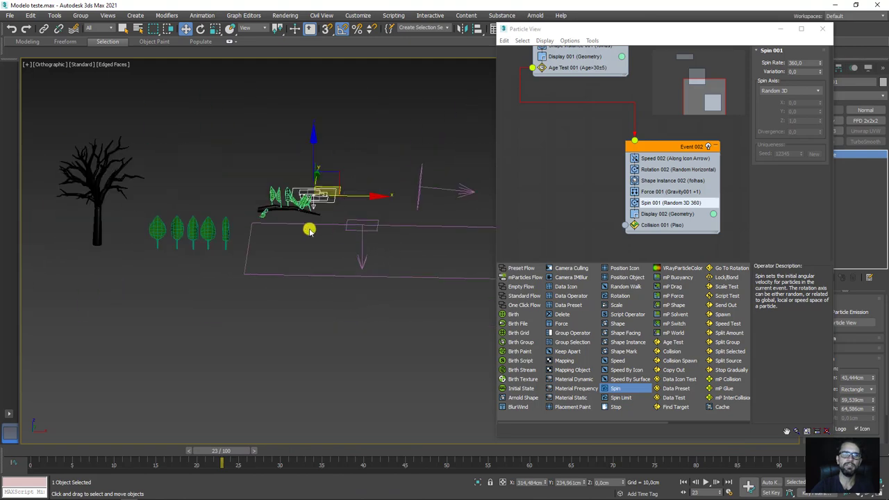
pyautogui.click(96, 230)
pyautogui.moveTo(140, 197); pyautogui.dragTo(308, 217)
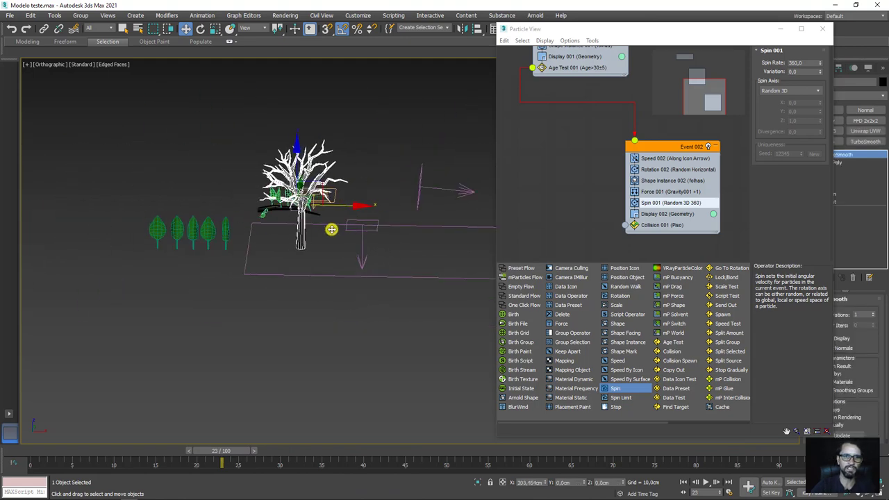
# Step: Delete the dark horizontal bar object and frame the particle emitter in the view
pyautogui.scroll(3, 307, 218)
pyautogui.scroll(1, 268, 199)
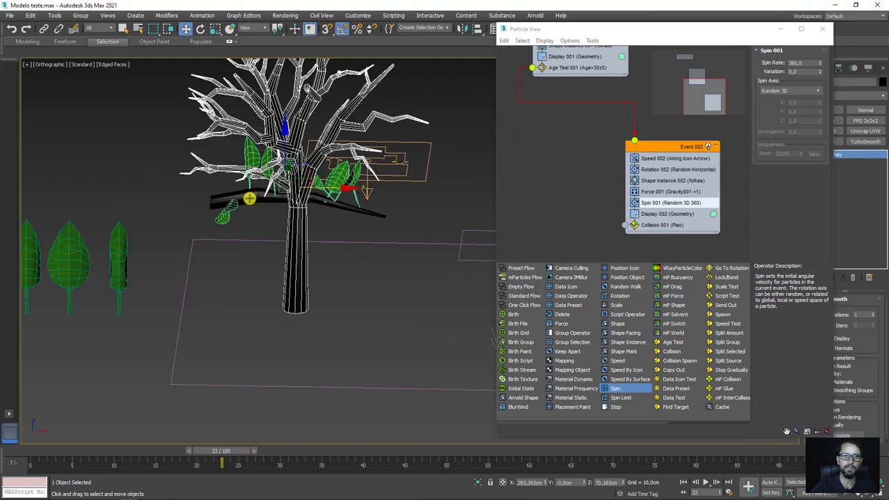
pyautogui.click(249, 198)
pyautogui.press('Delete')
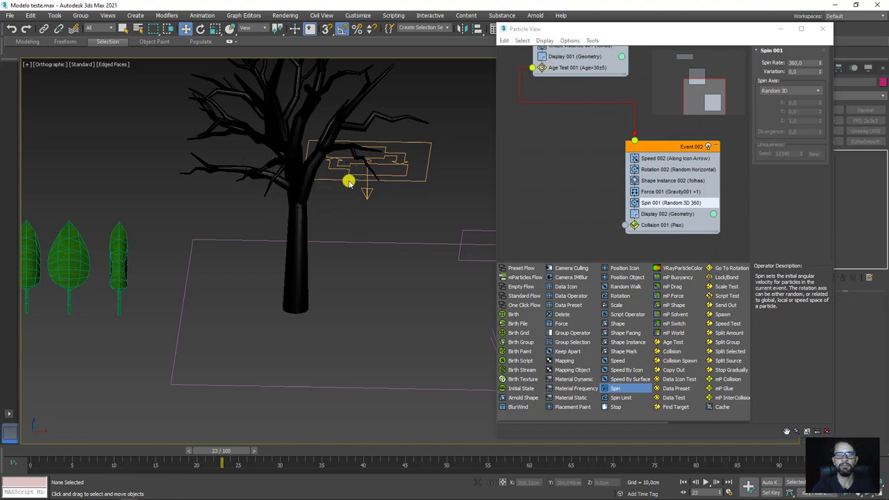
pyautogui.click(349, 182)
pyautogui.press('z')
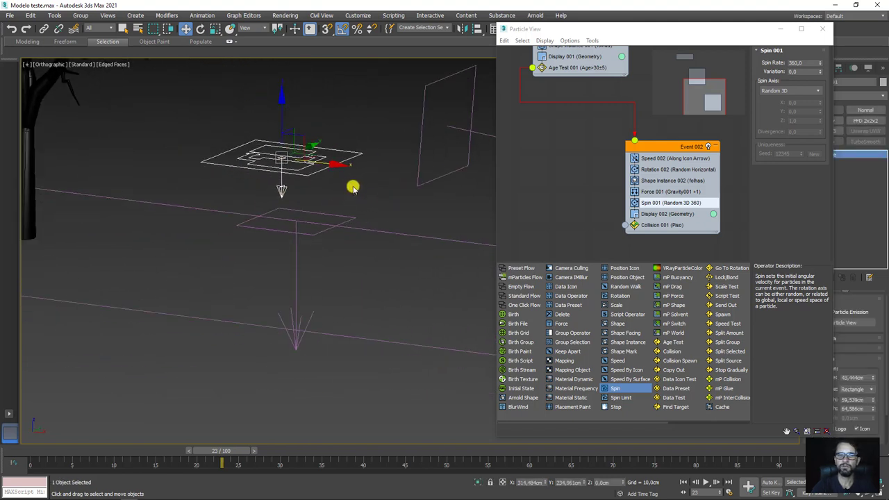
pyautogui.moveTo(353, 187); pyautogui.dragTo(412, 220, button='middle')
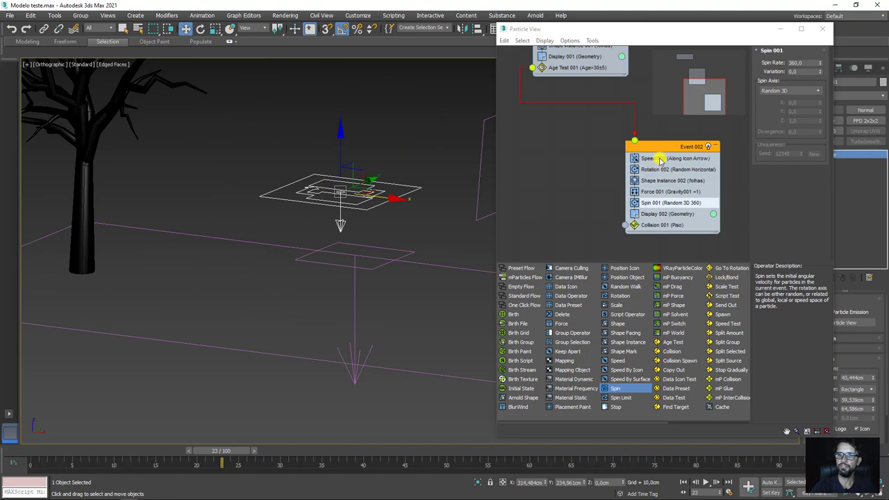
pyautogui.scroll(5, 625, 170)
# Step: Replace Position Object 001's old emitter with Line001 and scrub to see leaves start on the branches
pyautogui.click(583, 147)
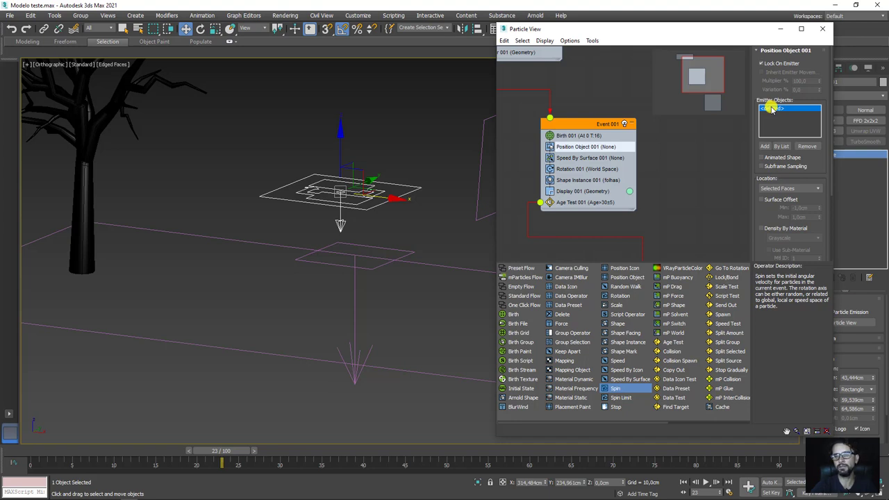
pyautogui.click(807, 146)
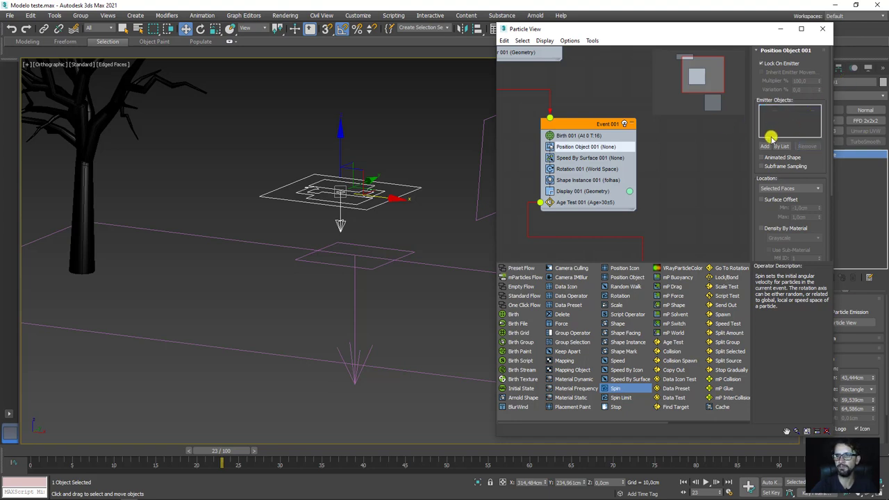
pyautogui.press('q')
pyautogui.click(83, 169)
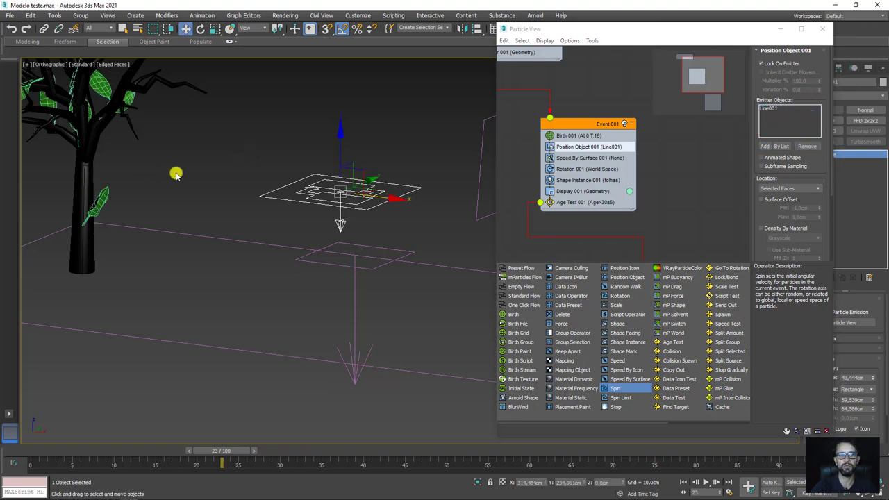
pyautogui.moveTo(174, 173)
pyautogui.keyDown('alt'); pyautogui.mouseDown(button='middle')
pyautogui.moveTo(169, 178)
pyautogui.moveTo(204, 200)
pyautogui.moveTo(268, 217)
pyautogui.mouseUp(button='middle'); pyautogui.keyUp('alt')
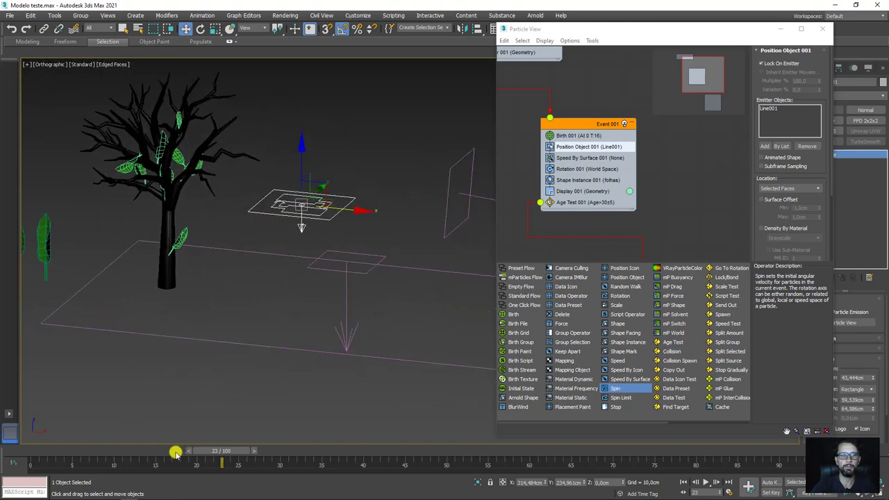
pyautogui.moveTo(223, 462)
pyautogui.mouseDown()
pyautogui.moveTo(609, 463)
pyautogui.moveTo(41, 463)
pyautogui.moveTo(186, 463)
pyautogui.moveTo(124, 464)
pyautogui.mouseUp()
pyautogui.press('w')
pyautogui.scroll(2, 218, 236)
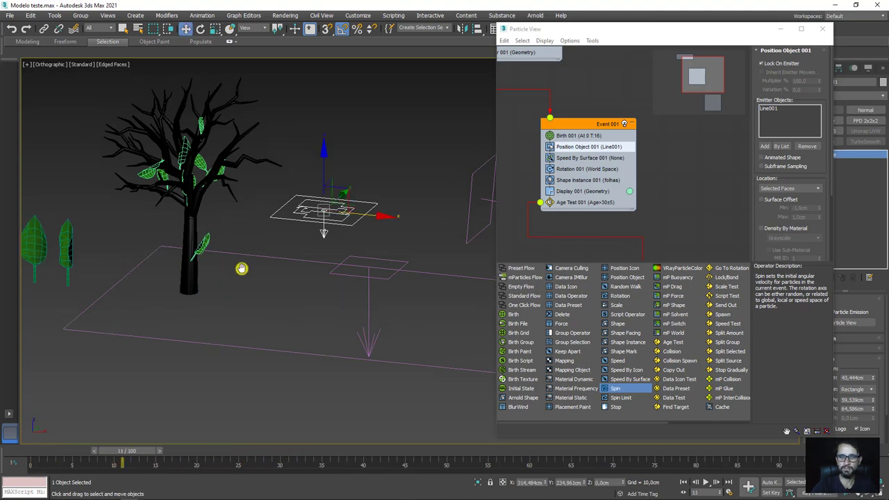
pyautogui.scroll(2, 240, 266)
pyautogui.scroll(2, 228, 248)
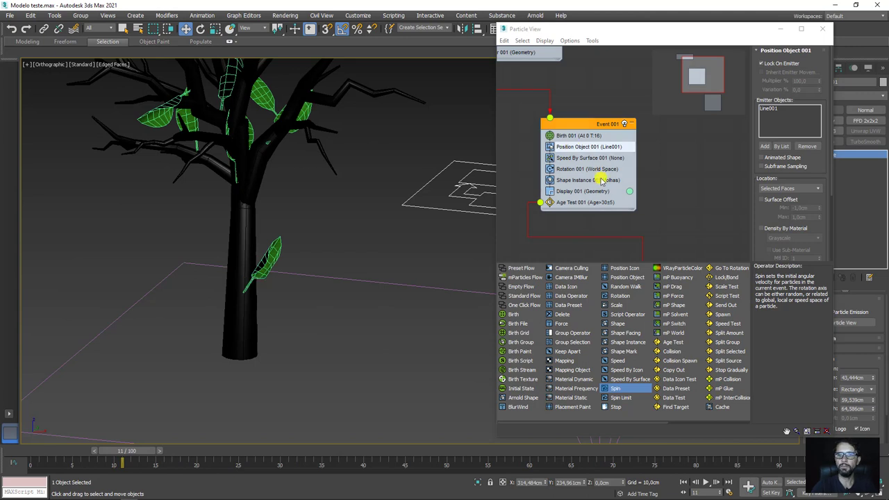
# Step: Set Shape Instance 001 scale to 25% and Birth 001 amount to 273
pyautogui.click(592, 182)
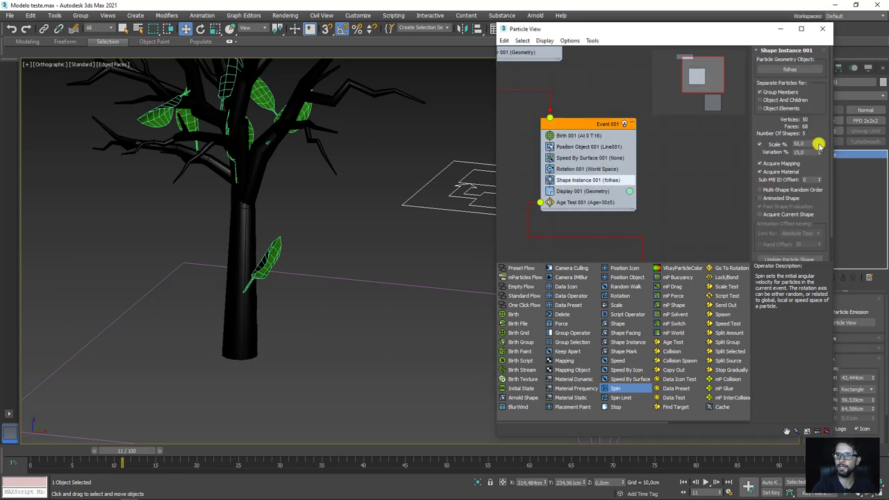
pyautogui.moveTo(819, 144); pyautogui.dragTo(808, 159)
pyautogui.click(630, 135)
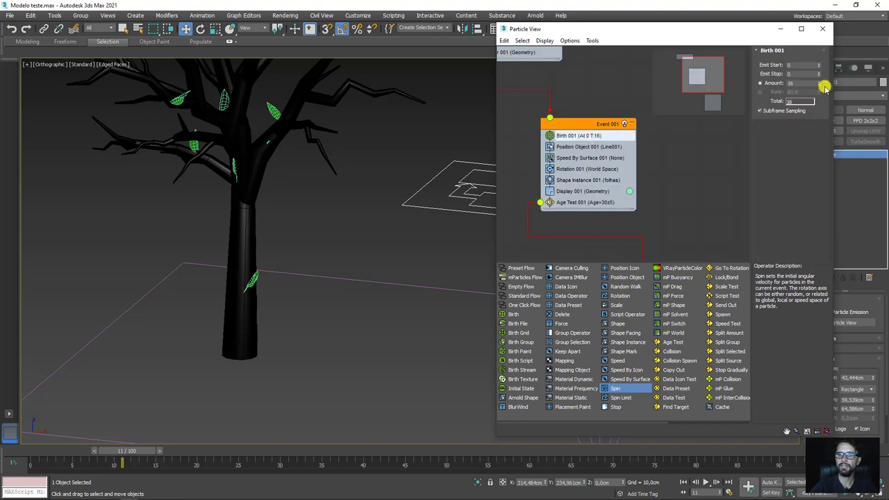
pyautogui.moveTo(819, 84); pyautogui.dragTo(807, 17)
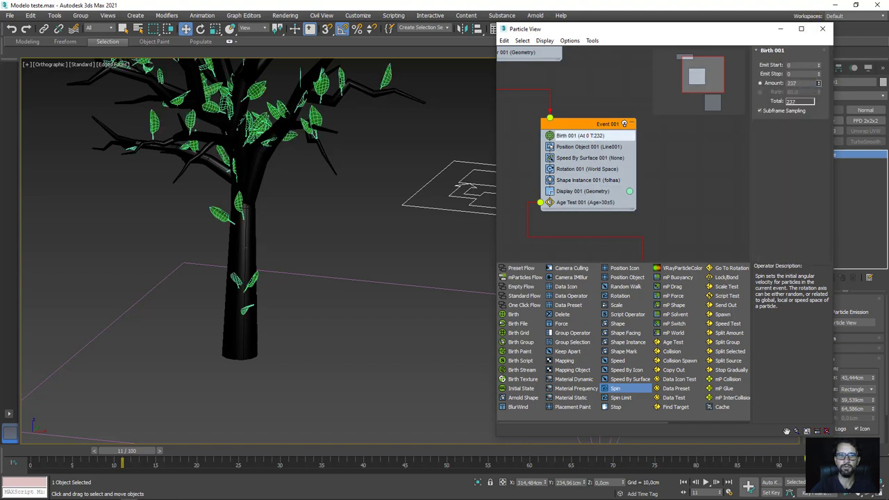
pyautogui.keyDown('alt'); pyautogui.moveTo(192, 214); pyautogui.dragTo(284, 244, button='middle'); pyautogui.keyUp('alt')
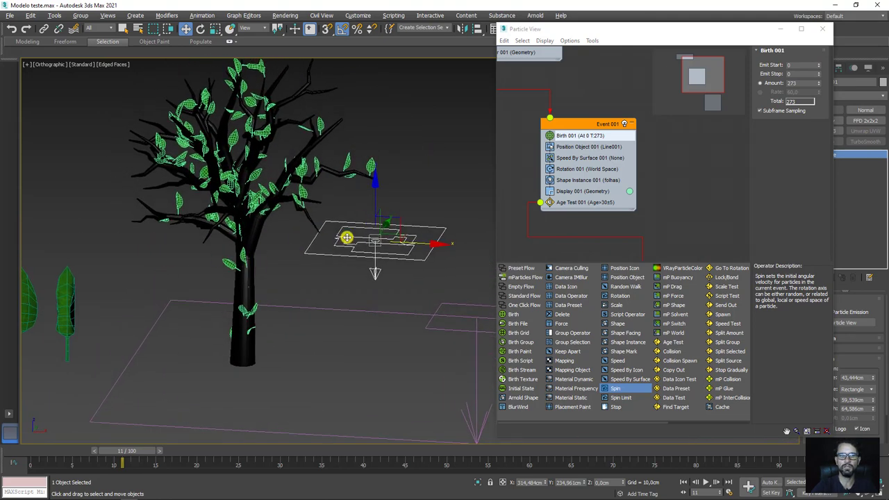
pyautogui.click(252, 239)
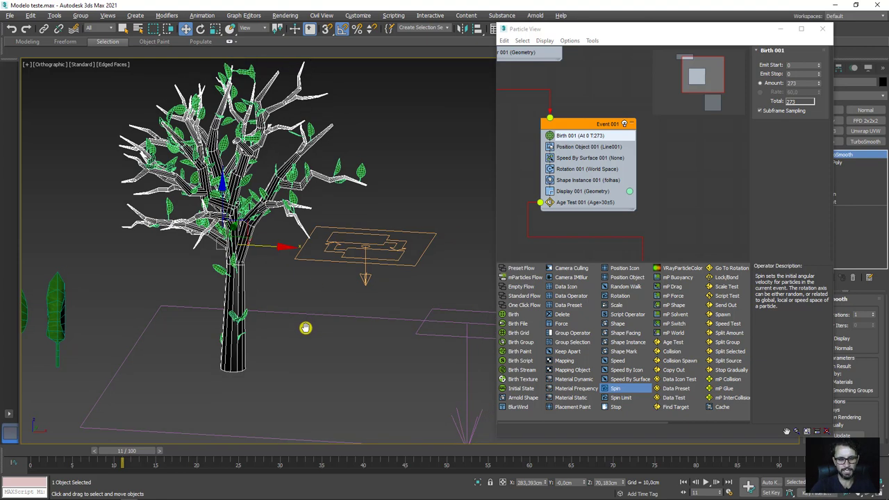
# Step: Switch to Top view framed on the tree and minimize Particle View
pyautogui.press('t')
pyautogui.press('z')
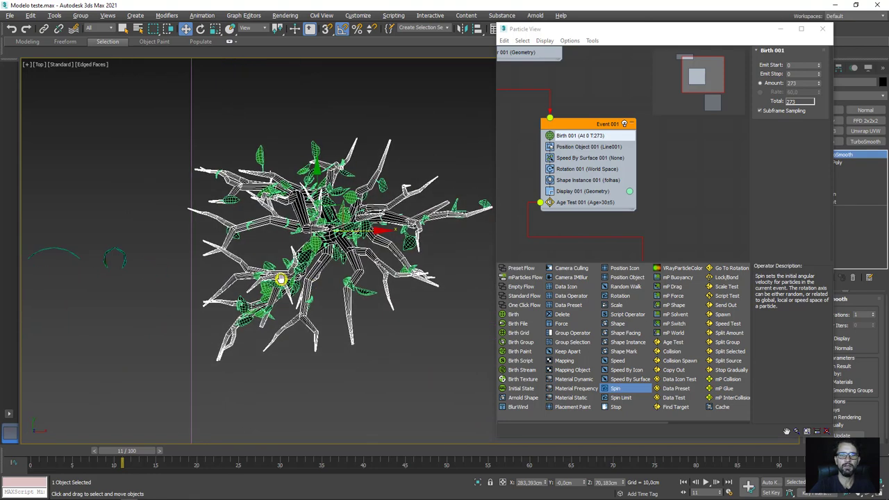
pyautogui.click(779, 29)
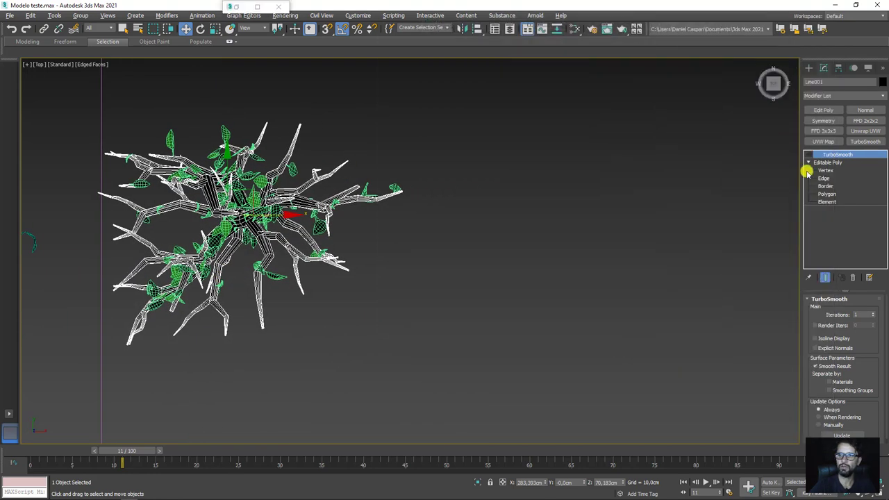
pyautogui.moveTo(349, 248); pyautogui.dragTo(412, 255, button='middle')
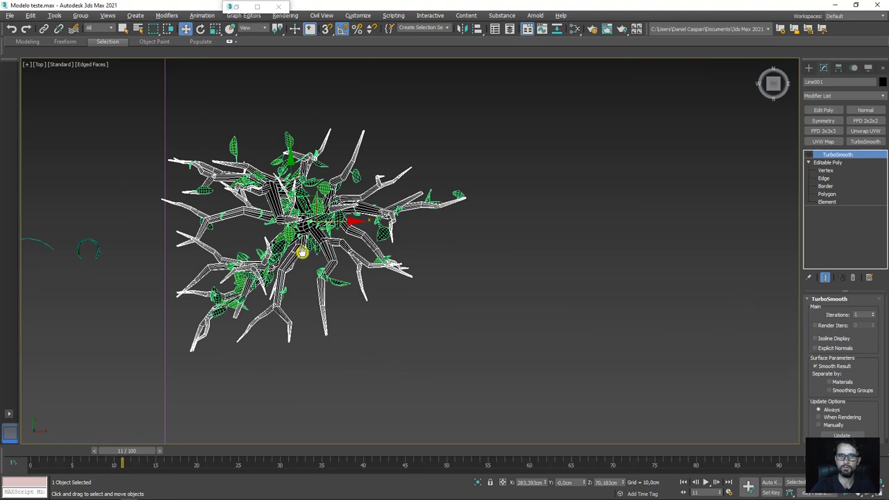
pyautogui.scroll(-3, 440, 193)
pyautogui.scroll(-2, 382, 224)
pyautogui.scroll(1, 470, 109)
pyautogui.scroll(-1, 470, 201)
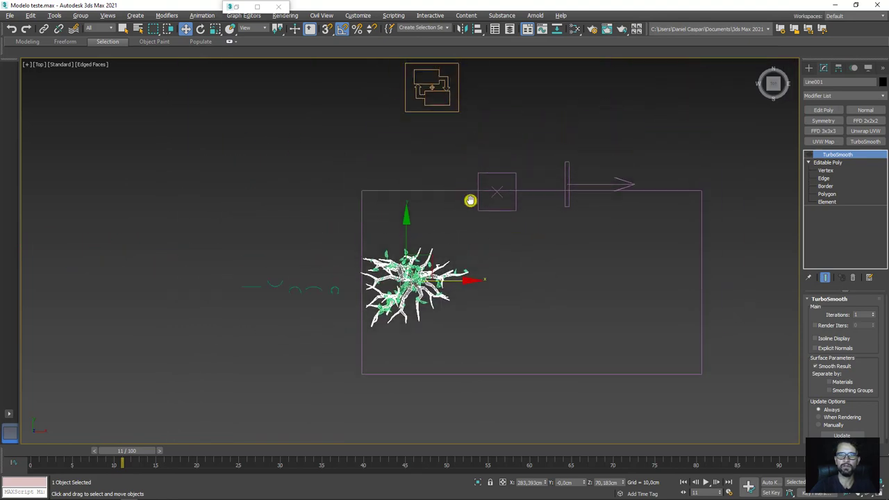
pyautogui.moveTo(470, 201); pyautogui.dragTo(470, 229, button='middle')
# Step: Turn off PF Source particle emission and put the tree into Polygon sub-object level
pyautogui.click(418, 115)
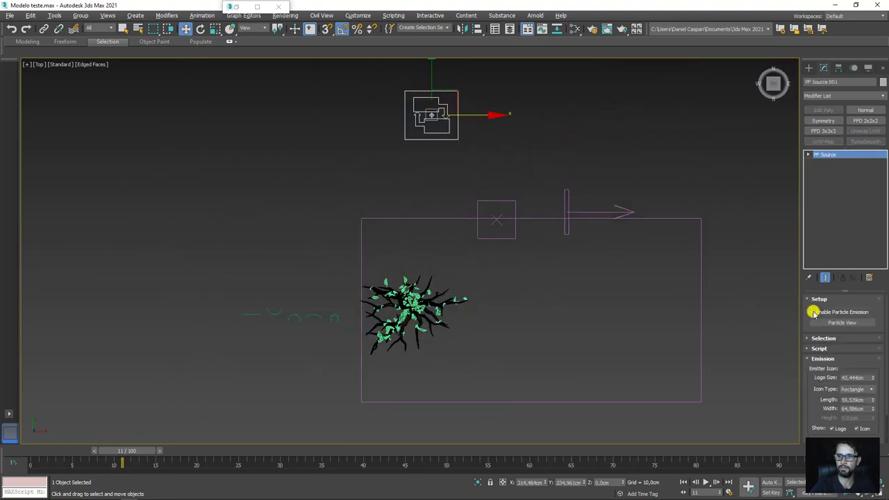
pyautogui.click(813, 312)
pyautogui.click(425, 311)
pyautogui.moveTo(426, 313); pyautogui.dragTo(458, 250, button='middle')
pyautogui.scroll(2, 584, 227)
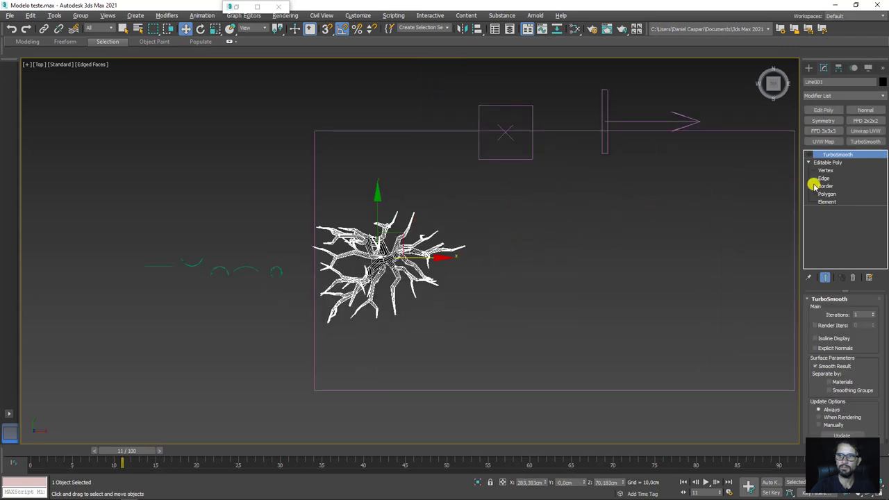
pyautogui.click(829, 195)
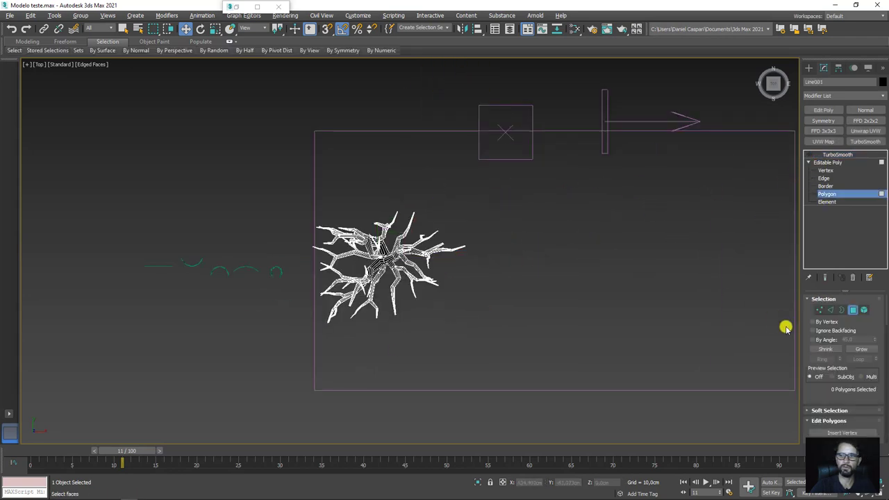
# Step: With Ignore Backfacing on, select all tree polygons, then deselect the trunk faces leaving only branches
pyautogui.click(816, 331)
pyautogui.hotkey('ctrl', 'a')
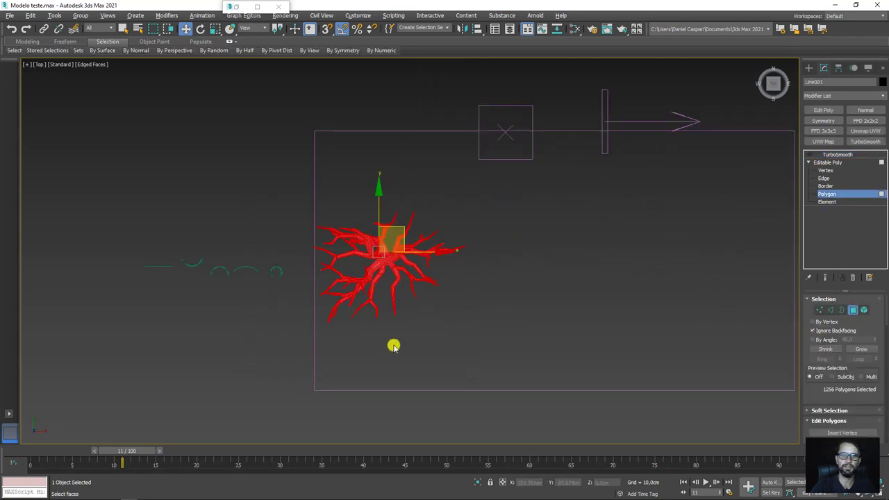
pyautogui.moveTo(395, 345)
pyautogui.keyDown('alt'); pyautogui.mouseDown(button='middle')
pyautogui.moveTo(470, 326)
pyautogui.moveTo(411, 291)
pyautogui.moveTo(415, 337)
pyautogui.moveTo(447, 252)
pyautogui.moveTo(472, 256)
pyautogui.mouseUp(button='middle'); pyautogui.keyUp('alt')
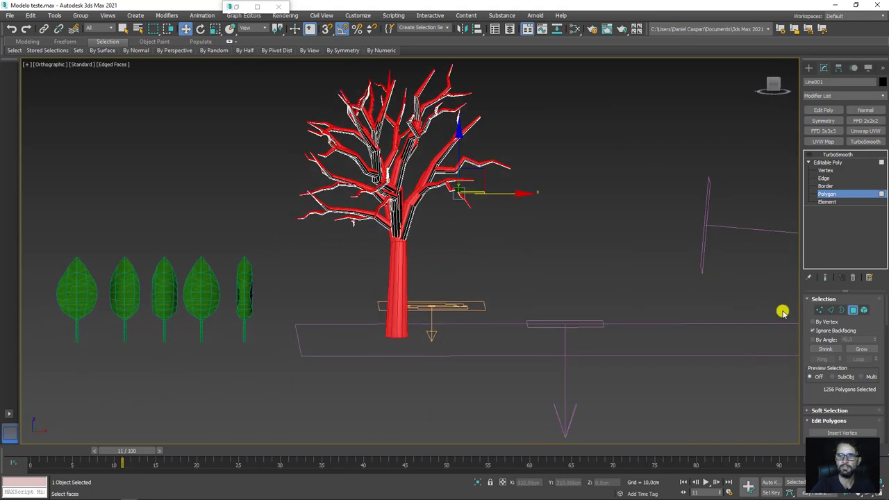
pyautogui.keyDown('alt'); pyautogui.moveTo(389, 326); pyautogui.dragTo(329, 418); pyautogui.keyUp('alt')
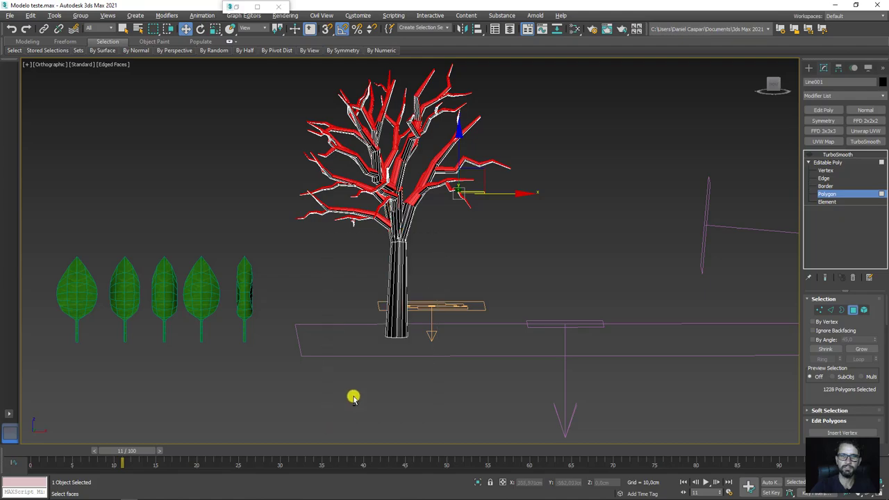
pyautogui.moveTo(353, 396)
pyautogui.keyDown('alt'); pyautogui.mouseDown(button='middle')
pyautogui.moveTo(395, 231)
pyautogui.moveTo(496, 343)
pyautogui.moveTo(591, 343)
pyautogui.moveTo(614, 364)
pyautogui.moveTo(425, 218)
pyautogui.mouseUp(button='middle'); pyautogui.keyUp('alt')
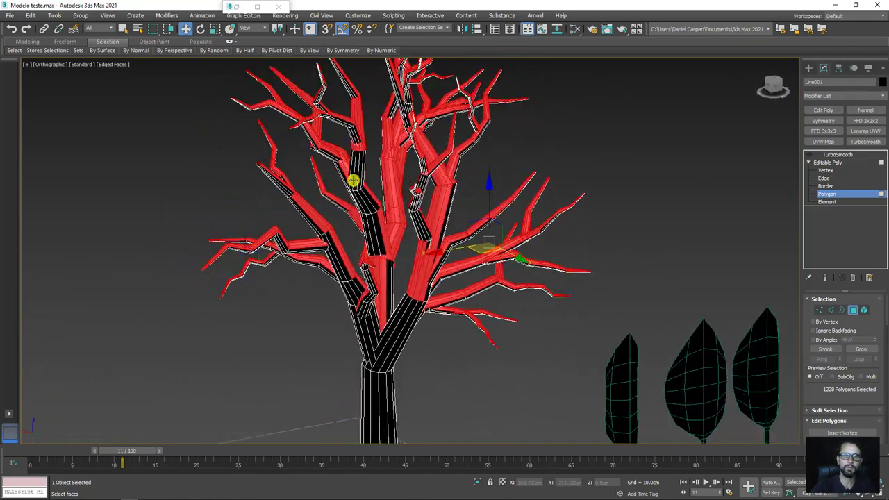
pyautogui.moveTo(393, 280)
pyautogui.keyDown('alt'); pyautogui.mouseDown(button='middle')
pyautogui.moveTo(392, 291)
pyautogui.moveTo(472, 264)
pyautogui.mouseUp(button='middle'); pyautogui.keyUp('alt')
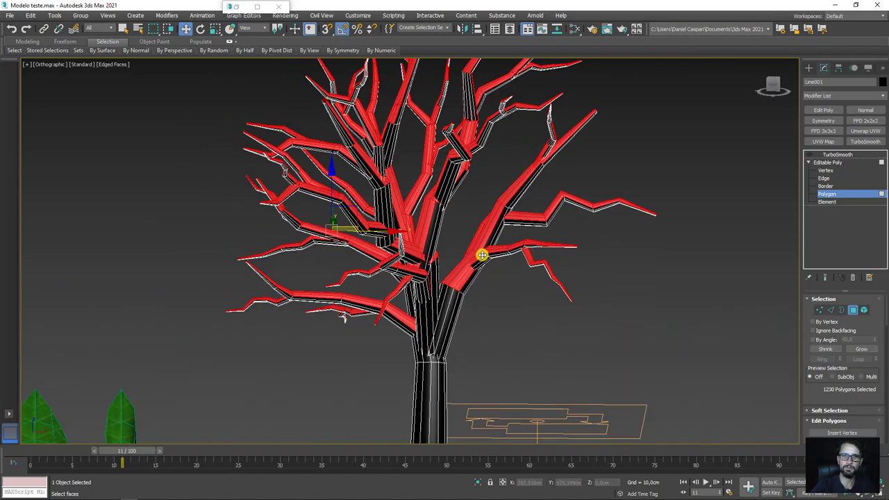
pyautogui.moveTo(533, 256)
pyautogui.keyDown('alt'); pyautogui.mouseDown(button='middle')
pyautogui.moveTo(585, 258)
pyautogui.moveTo(532, 268)
pyautogui.moveTo(544, 260)
pyautogui.mouseUp(button='middle'); pyautogui.keyUp('alt')
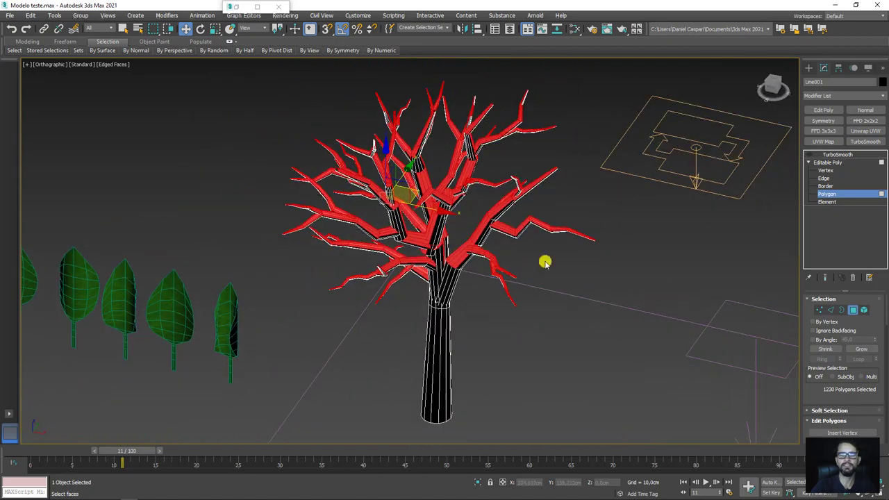
# Step: Return to object level, select PF Source 001 and open Particle View with key 6
pyautogui.click(831, 162)
pyautogui.click(809, 162)
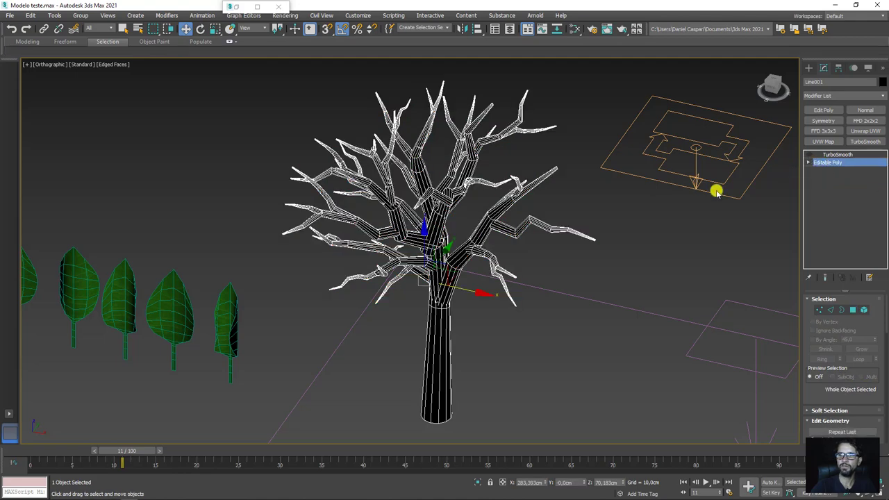
pyautogui.moveTo(568, 297)
pyautogui.keyDown('alt'); pyautogui.mouseDown(button='middle')
pyautogui.moveTo(525, 298)
pyautogui.moveTo(532, 282)
pyautogui.moveTo(482, 292)
pyautogui.moveTo(329, 273)
pyautogui.moveTo(421, 227)
pyautogui.mouseUp(button='middle'); pyautogui.keyUp('alt')
pyautogui.scroll(-3, 528, 292)
pyautogui.click(541, 205)
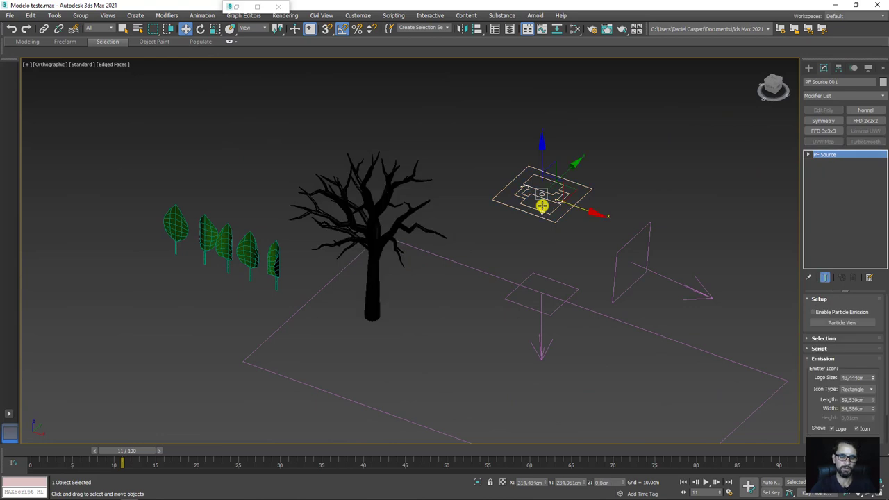
pyautogui.press('6')
pyautogui.moveTo(464, 210)
pyautogui.keyDown('alt'); pyautogui.mouseDown(button='middle')
pyautogui.moveTo(294, 234)
pyautogui.moveTo(252, 218)
pyautogui.mouseUp(button='middle'); pyautogui.keyUp('alt')
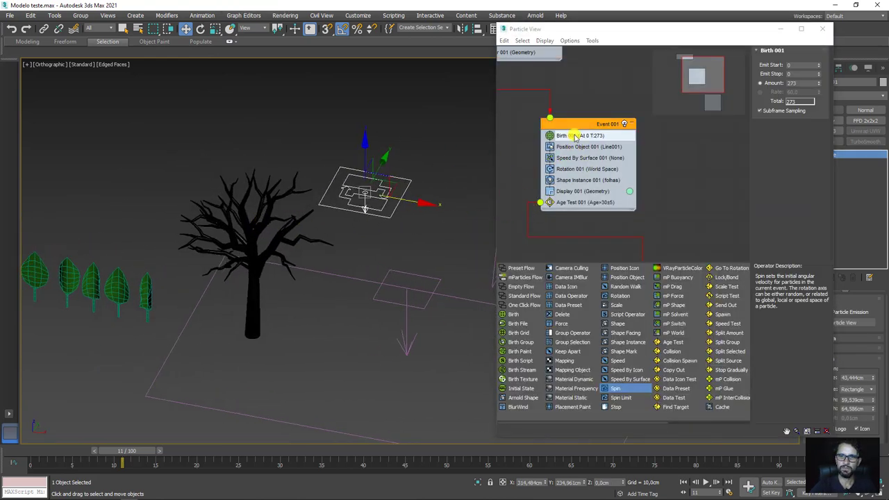
pyautogui.press('z')
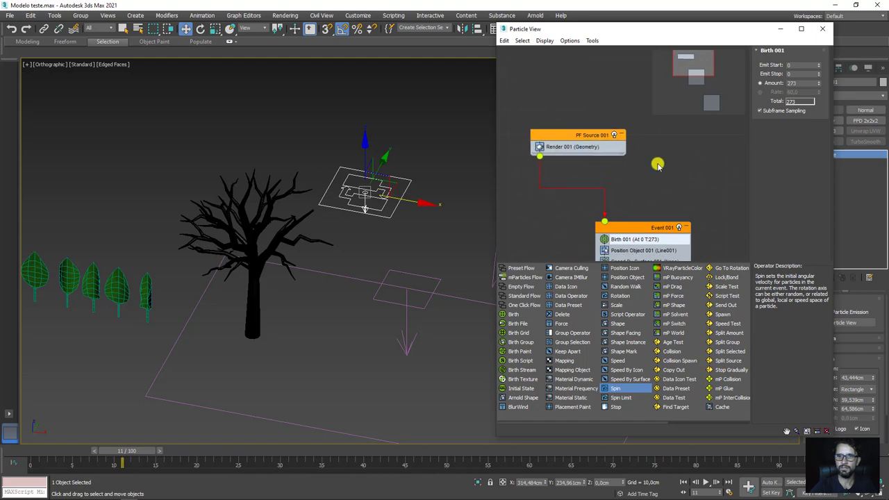
# Step: Turn PF Source particle emission back on and reopen Particle View showing Event 001
pyautogui.click(822, 28)
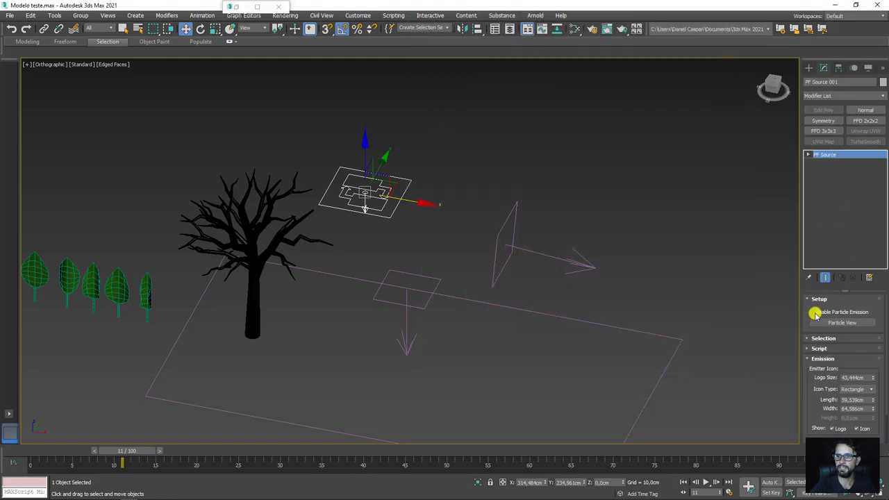
pyautogui.click(813, 313)
pyautogui.click(837, 321)
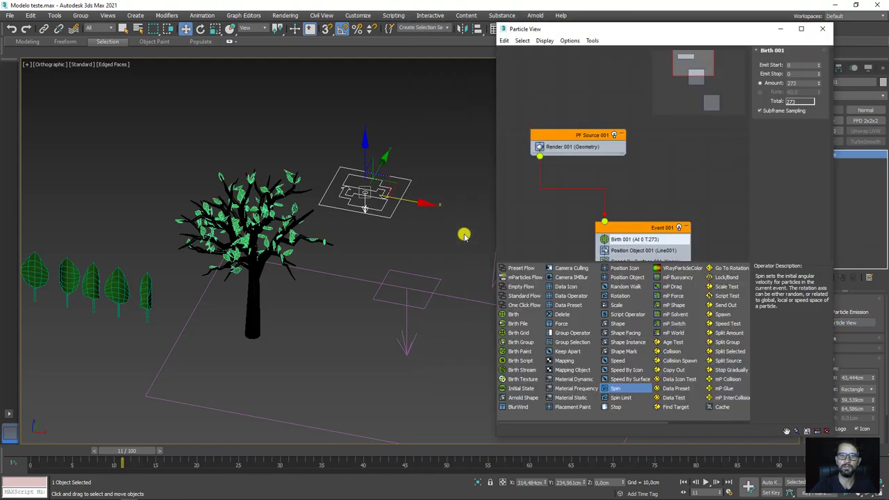
pyautogui.moveTo(464, 236)
pyautogui.keyDown('alt'); pyautogui.mouseDown(button='middle')
pyautogui.moveTo(361, 183)
pyautogui.moveTo(375, 185)
pyautogui.moveTo(377, 274)
pyautogui.moveTo(290, 285)
pyautogui.mouseUp(button='middle'); pyautogui.keyUp('alt')
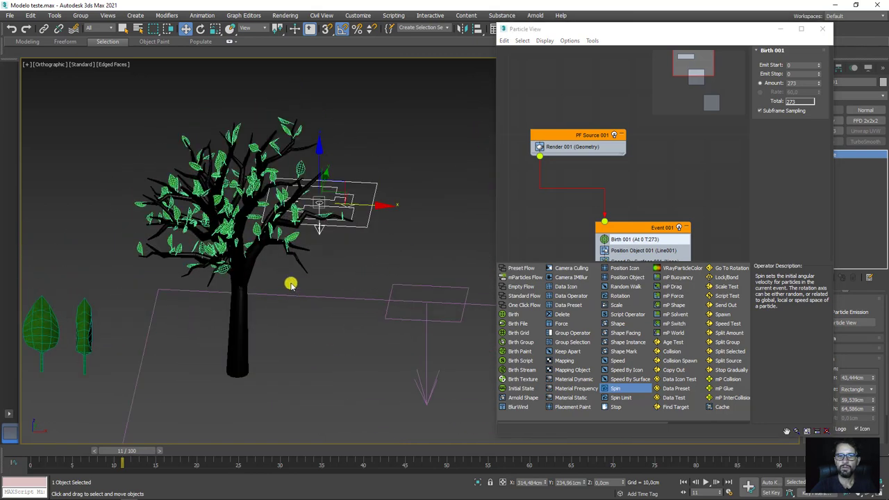
pyautogui.scroll(2, 246, 254)
pyautogui.keyDown('alt'); pyautogui.moveTo(370, 275); pyautogui.dragTo(380, 262, button='middle'); pyautogui.keyUp('alt')
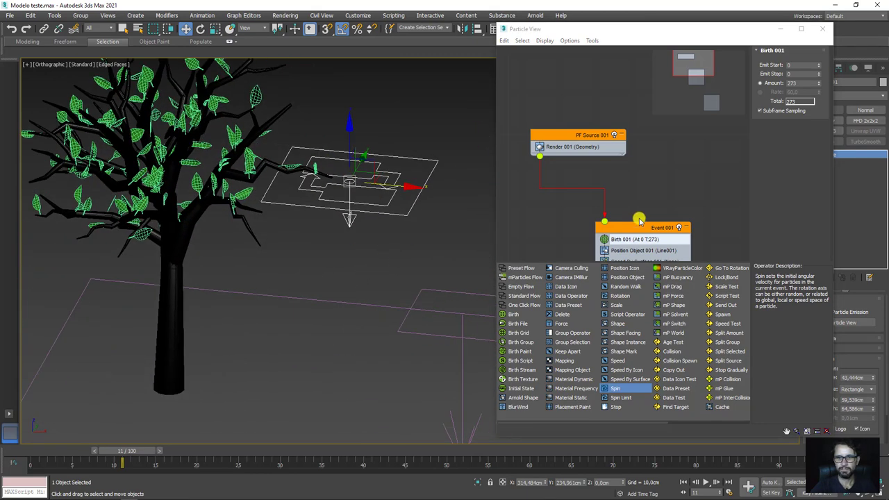
pyautogui.moveTo(714, 254); pyautogui.dragTo(679, 143, button='middle')
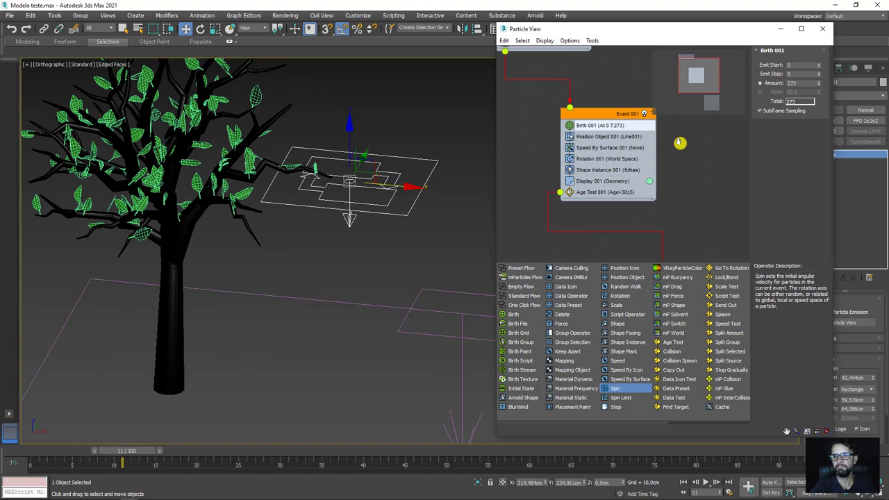
# Step: Lower Shape Instance 001 scale to 17% and set Rotation 001 X to -2.0
pyautogui.click(603, 171)
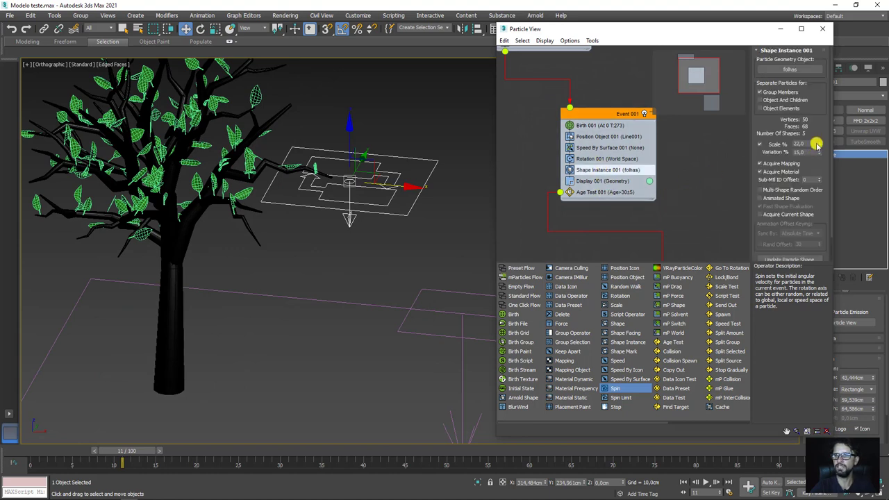
pyautogui.moveTo(820, 144); pyautogui.dragTo(816, 145)
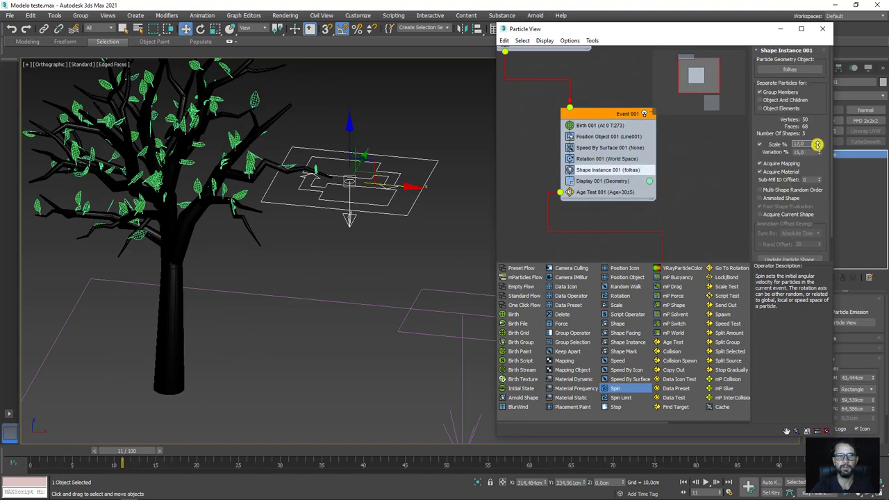
pyautogui.click(604, 158)
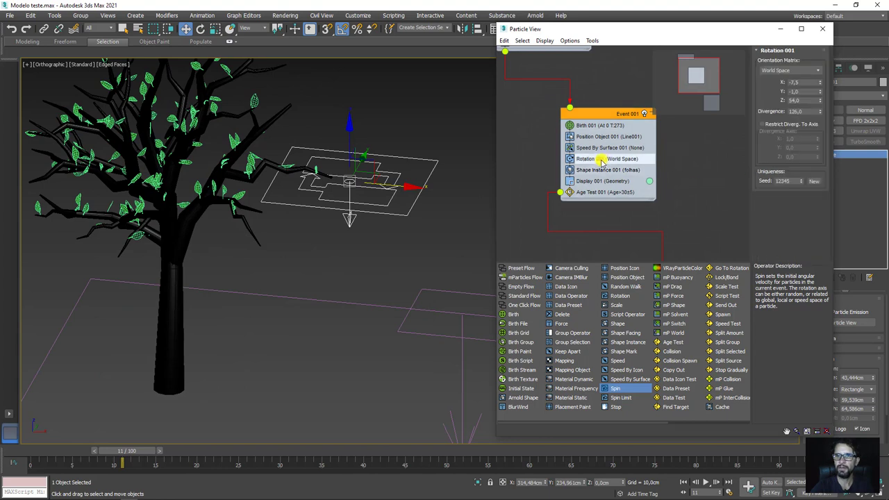
pyautogui.moveTo(820, 82); pyautogui.dragTo(819, 69)
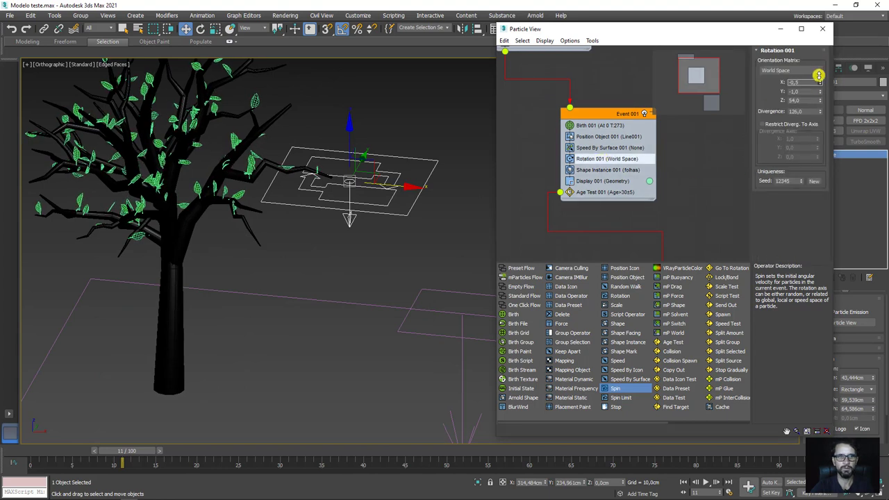
pyautogui.moveTo(183, 157)
pyautogui.mouseDown(button='middle')
pyautogui.moveTo(207, 173)
pyautogui.moveTo(213, 235)
pyautogui.mouseUp(button='middle')
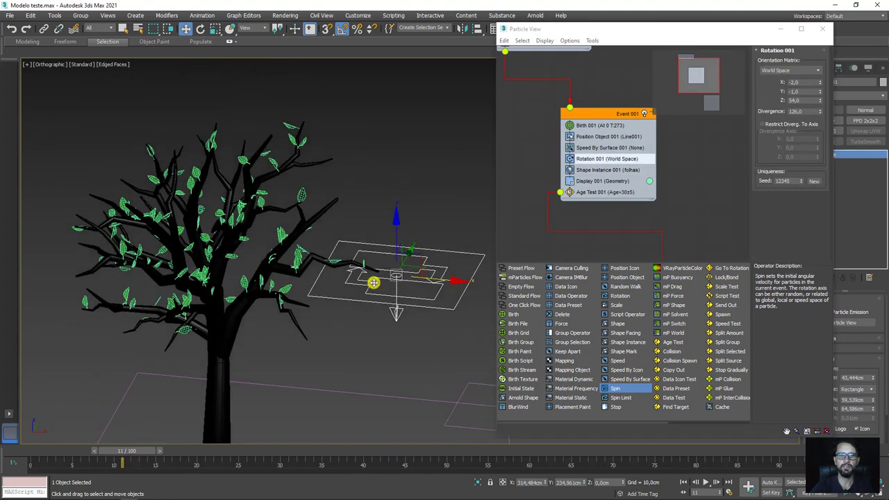
pyautogui.moveTo(374, 282); pyautogui.dragTo(366, 264, button='middle')
pyautogui.click(598, 125)
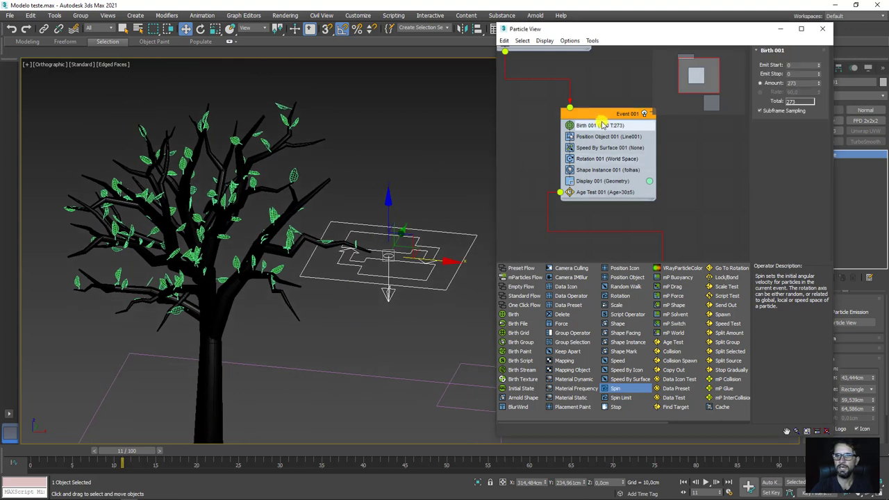
# Step: Set Birth 001 amount to 500, scrub to frame 34, and bring Event 002 into view
pyautogui.doubleClick(797, 83)
pyautogui.write('500')
pyautogui.press('Return')
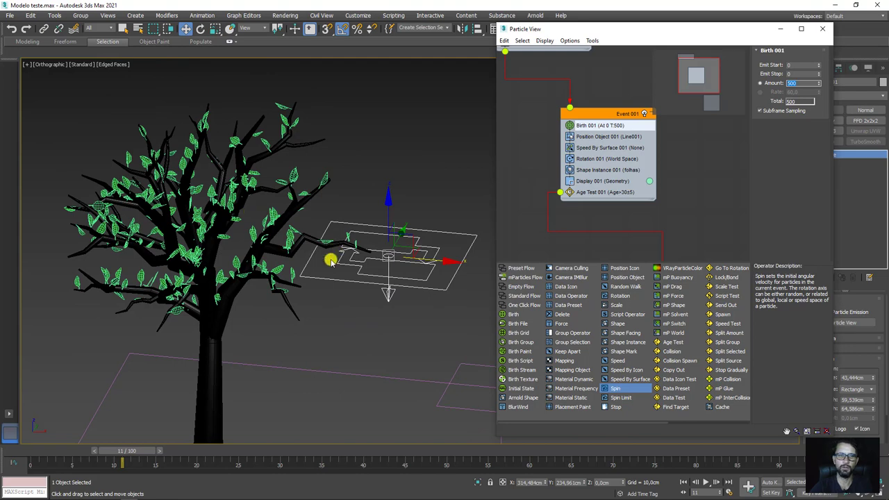
pyautogui.moveTo(312, 310)
pyautogui.keyDown('alt'); pyautogui.mouseDown(button='middle')
pyautogui.moveTo(308, 257)
pyautogui.moveTo(329, 286)
pyautogui.moveTo(189, 219)
pyautogui.mouseUp(button='middle'); pyautogui.keyUp('alt')
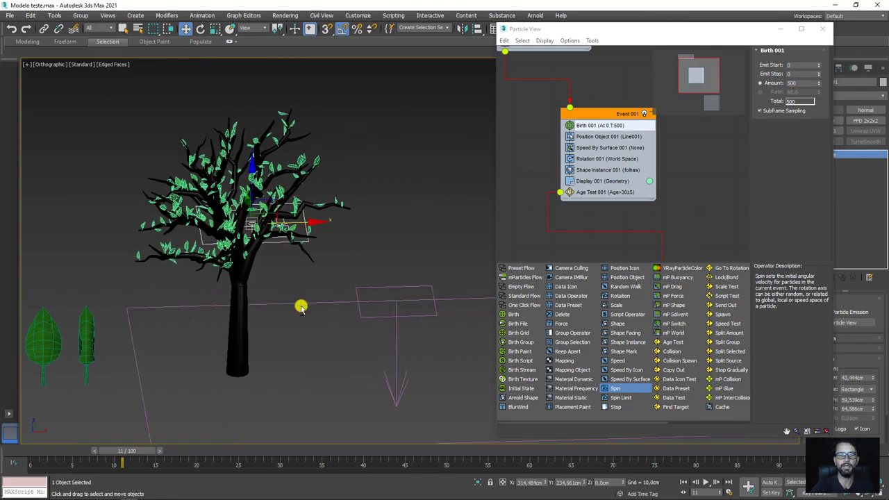
pyautogui.keyDown('alt'); pyautogui.moveTo(300, 303); pyautogui.dragTo(186, 377, button='middle'); pyautogui.keyUp('alt')
pyautogui.moveTo(129, 452)
pyautogui.mouseDown()
pyautogui.moveTo(311, 454)
pyautogui.moveTo(304, 463)
pyautogui.moveTo(244, 451)
pyautogui.moveTo(325, 447)
pyautogui.mouseUp()
pyautogui.press('w')
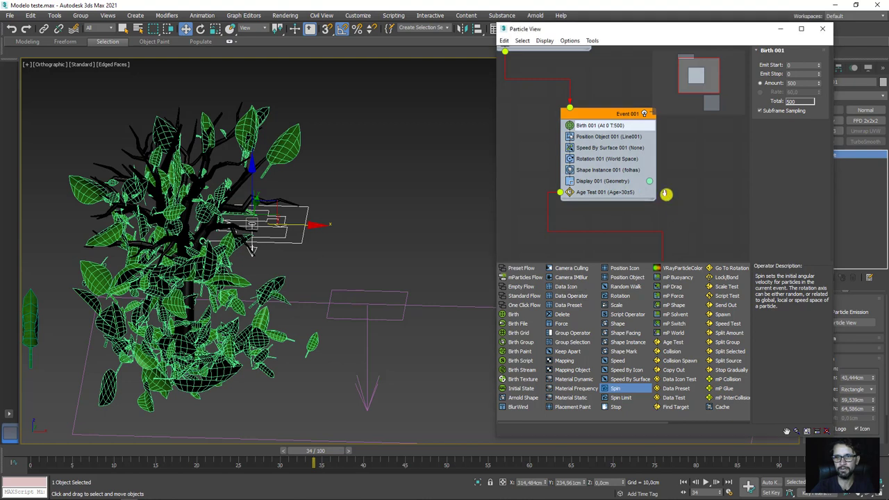
pyautogui.moveTo(668, 209); pyautogui.dragTo(655, 101, button='middle')
pyautogui.moveTo(740, 241); pyautogui.dragTo(710, 226, button='middle')
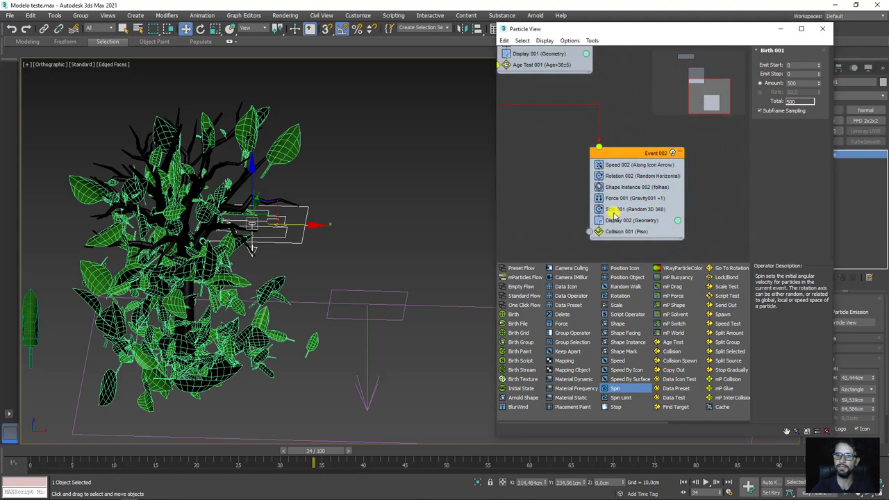
# Step: Delete Shape Instance 002 from Event 002 and scrub to watch the leaves fall
pyautogui.click(630, 188)
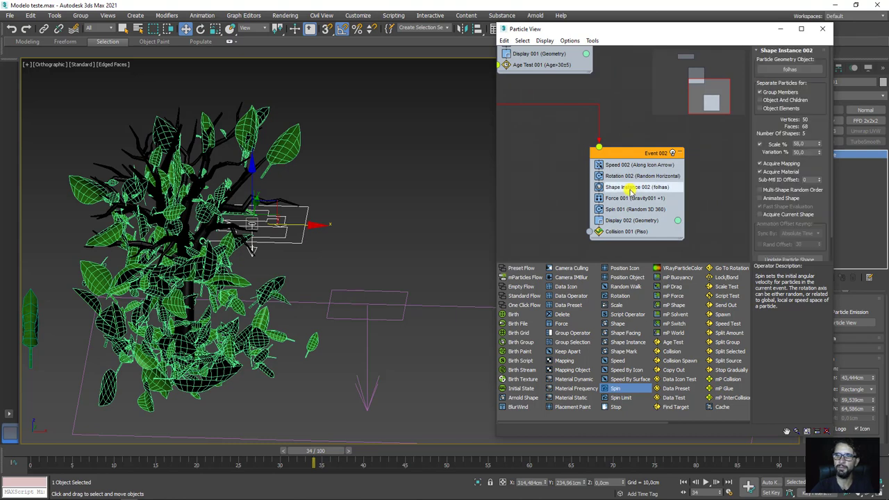
pyautogui.press('Delete')
pyautogui.moveTo(263, 382); pyautogui.dragTo(292, 386, button='middle')
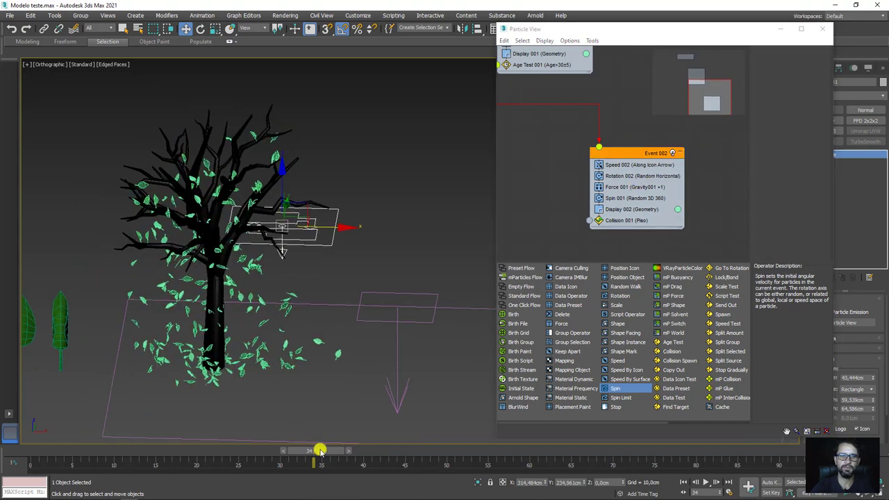
pyautogui.moveTo(319, 450); pyautogui.dragTo(411, 448)
pyautogui.moveTo(528, 152); pyautogui.dragTo(557, 228, button='middle')
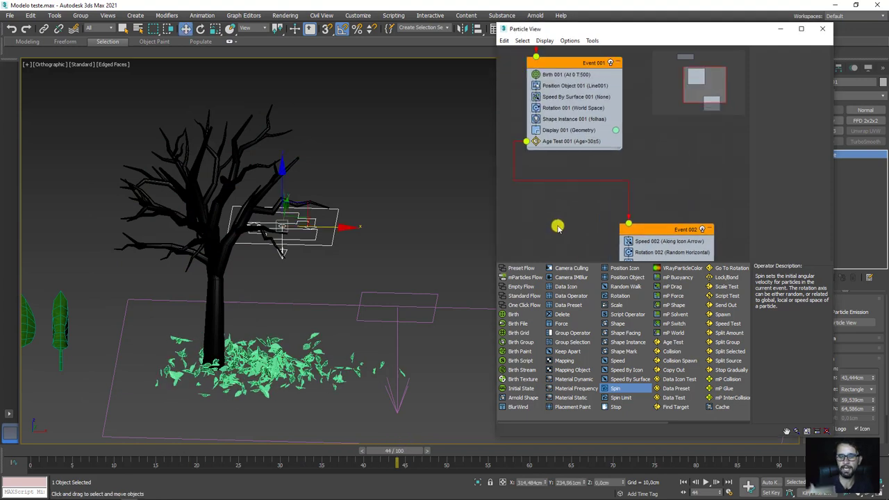
pyautogui.click(542, 163)
pyautogui.moveTo(339, 455)
pyautogui.mouseDown()
pyautogui.moveTo(222, 452)
pyautogui.moveTo(310, 454)
pyautogui.moveTo(248, 462)
pyautogui.mouseUp()
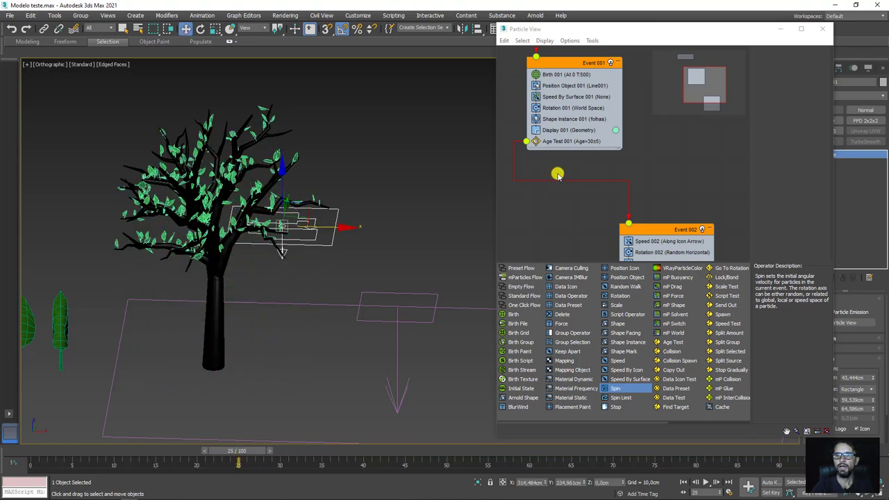
# Step: Set Age Test 001 Variation to 30 and scrub to check the staggered leaf release
pyautogui.click(564, 141)
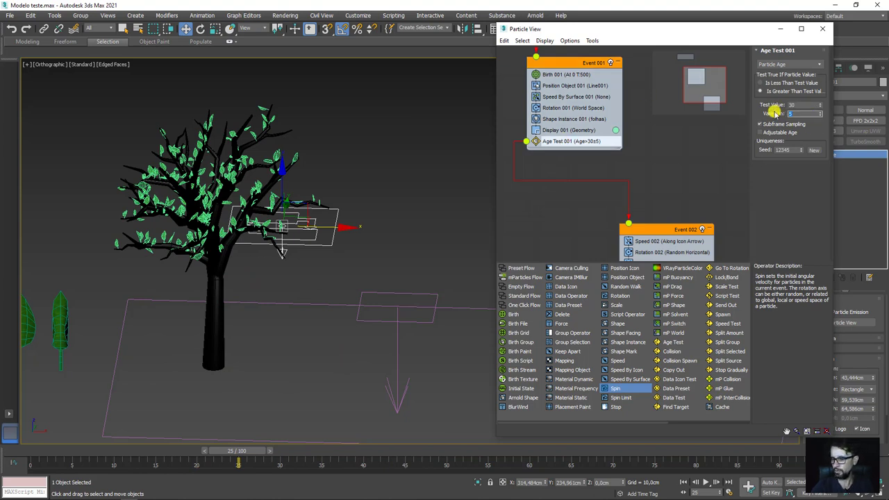
pyautogui.moveTo(238, 451)
pyautogui.mouseDown()
pyautogui.moveTo(49, 450)
pyautogui.moveTo(254, 450)
pyautogui.moveTo(48, 450)
pyautogui.moveTo(199, 453)
pyautogui.moveTo(286, 468)
pyautogui.moveTo(479, 469)
pyautogui.mouseUp()
pyautogui.press('w')
pyautogui.scroll(-3, 403, 312)
pyautogui.scroll(-3, 303, 327)
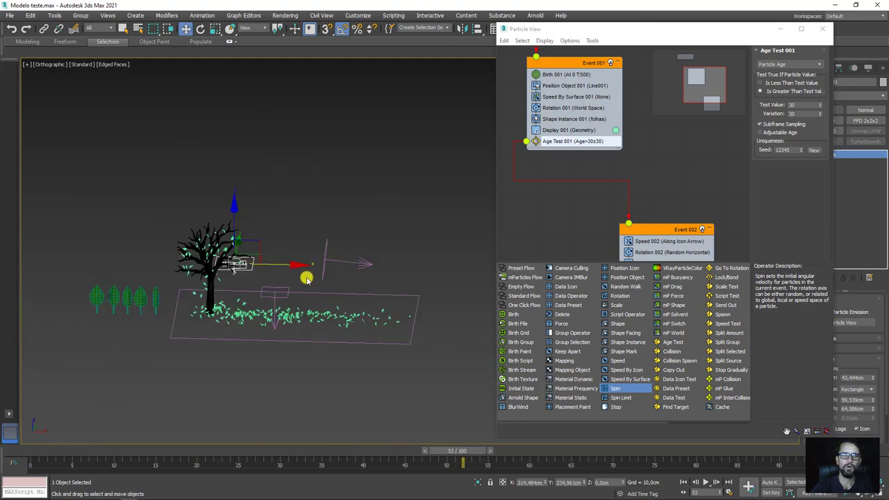
pyautogui.scroll(-2, 308, 275)
# Step: Select Wind001 and set its strength to 1.0
pyautogui.click(332, 266)
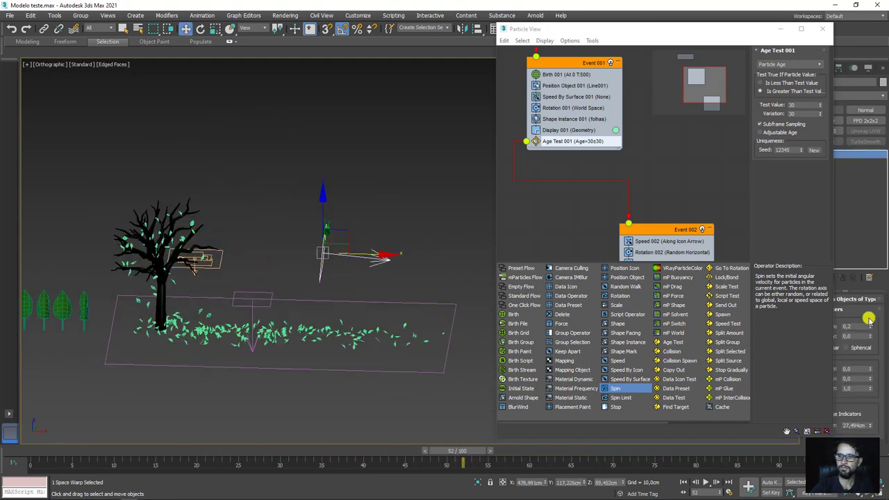
pyautogui.moveTo(743, 44); pyautogui.dragTo(704, 43)
pyautogui.click(741, 29)
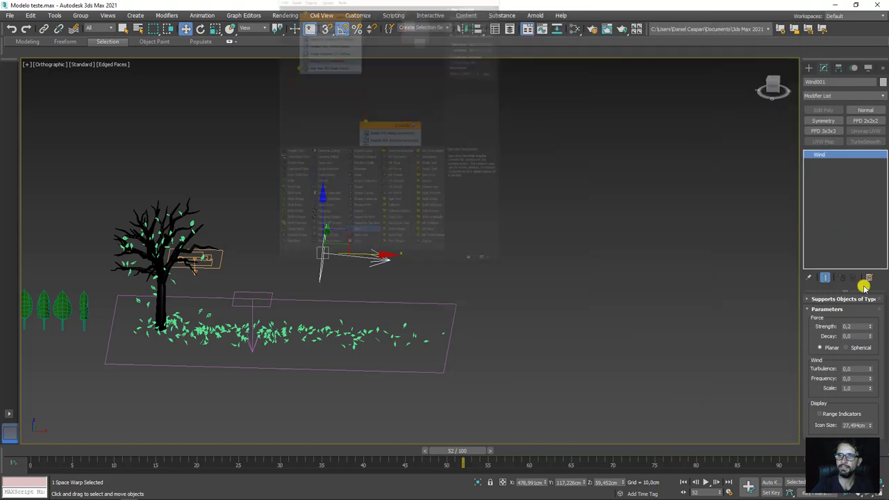
pyautogui.doubleClick(840, 327)
pyautogui.write('1')
pyautogui.press('Return')
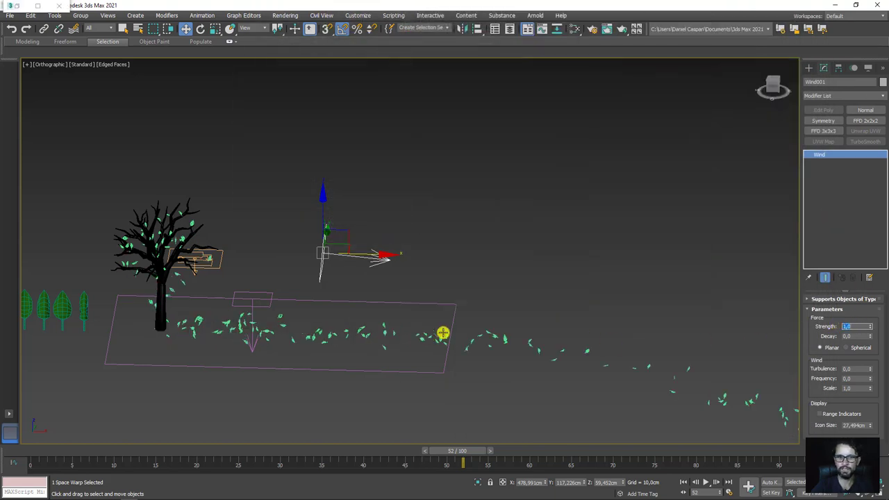
pyautogui.moveTo(457, 445)
pyautogui.mouseDown()
pyautogui.moveTo(210, 441)
pyautogui.moveTo(306, 441)
pyautogui.mouseUp()
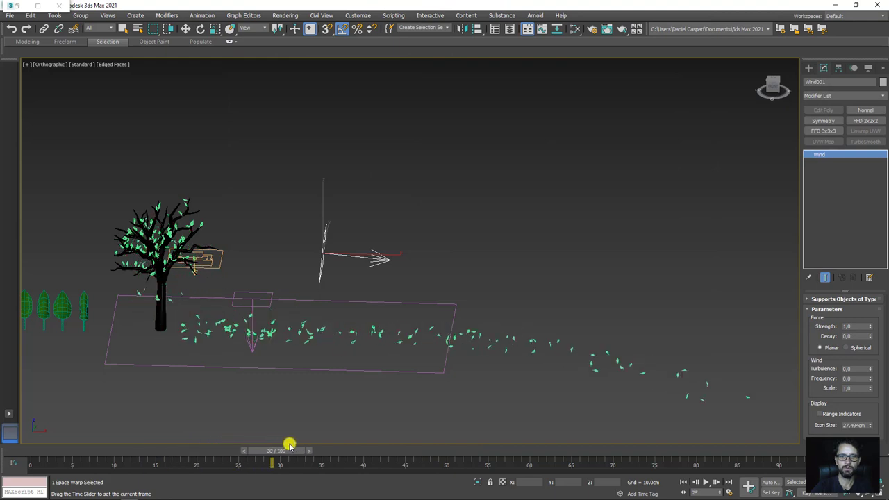
pyautogui.press('w')
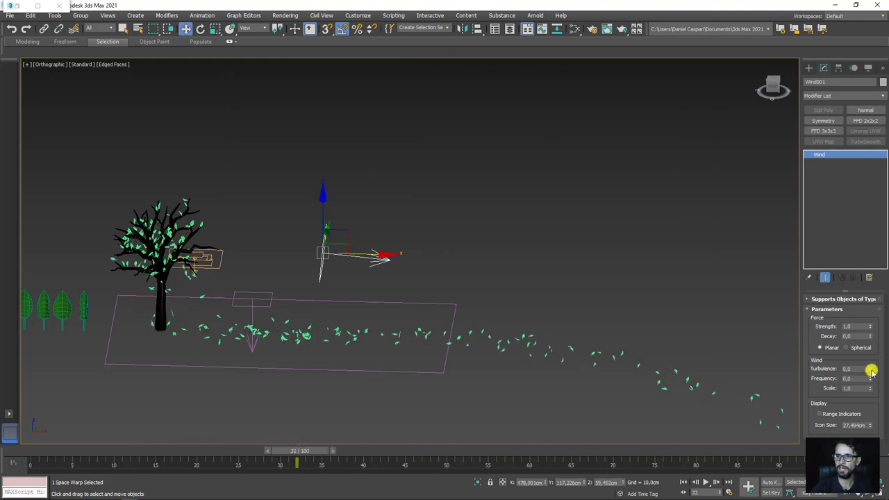
# Step: Set Wind001 turbulence to 5.0 and frequency to 3.0, then preview the scattered leaves
pyautogui.moveTo(871, 371); pyautogui.dragTo(859, 303)
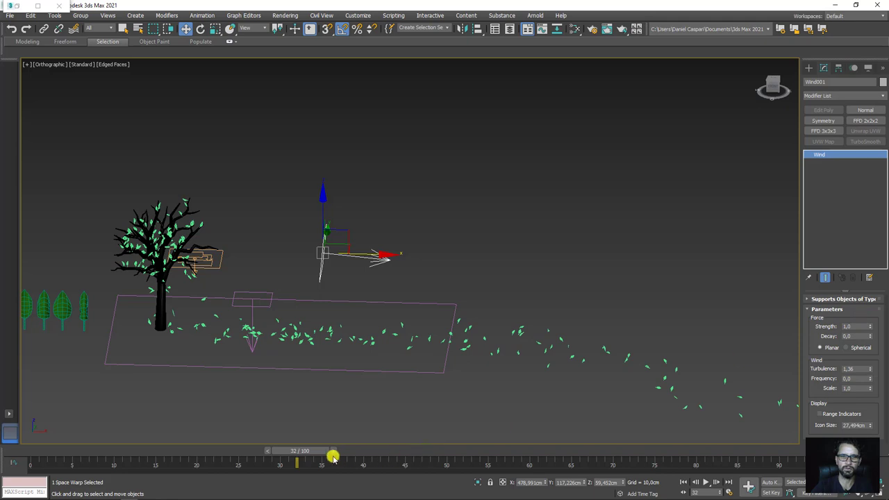
pyautogui.moveTo(333, 457); pyautogui.dragTo(210, 457)
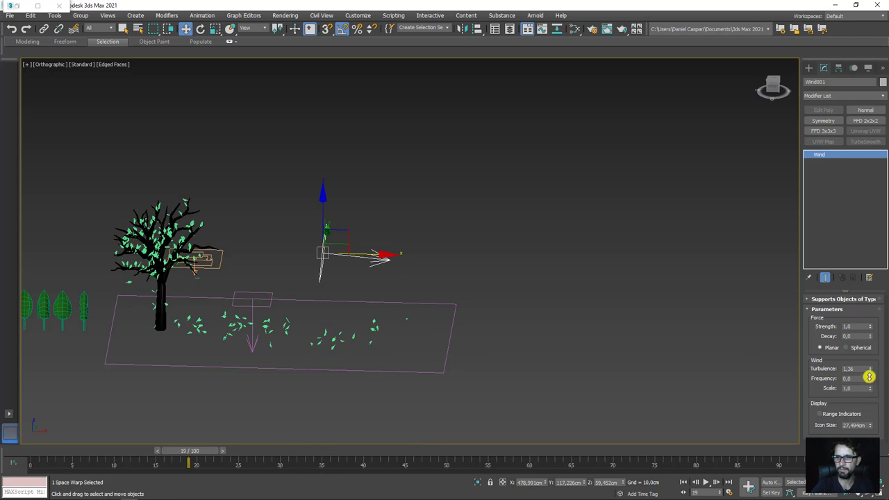
pyautogui.moveTo(869, 376); pyautogui.dragTo(867, 297)
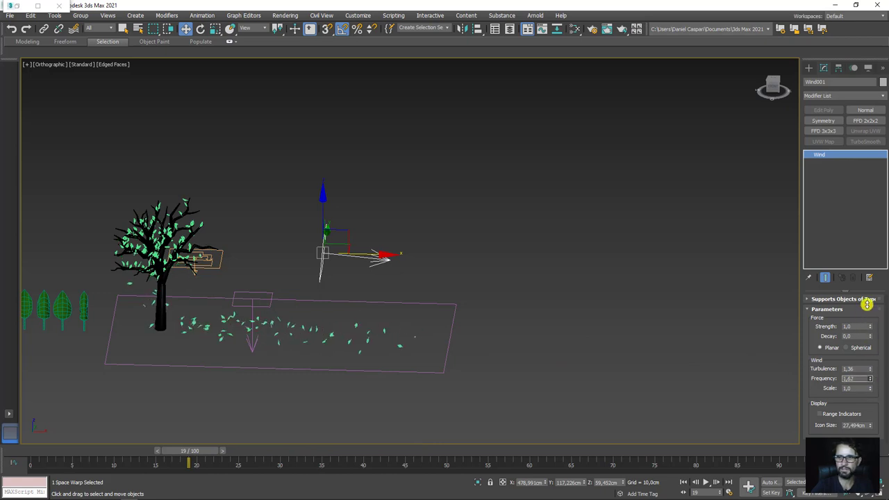
pyautogui.write('3')
pyautogui.click(854, 369)
pyautogui.write('5')
pyautogui.press('Return')
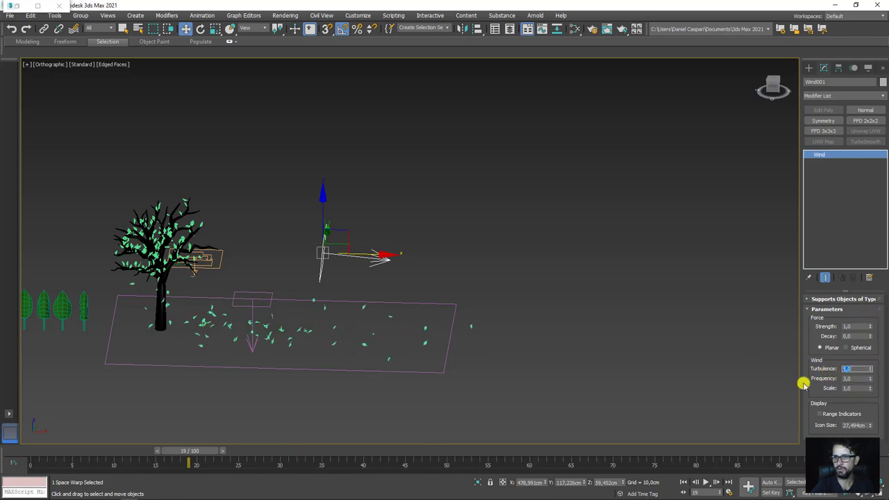
pyautogui.moveTo(242, 450); pyautogui.dragTo(338, 445)
pyautogui.press('w')
pyautogui.moveTo(347, 427); pyautogui.dragTo(333, 319, button='middle')
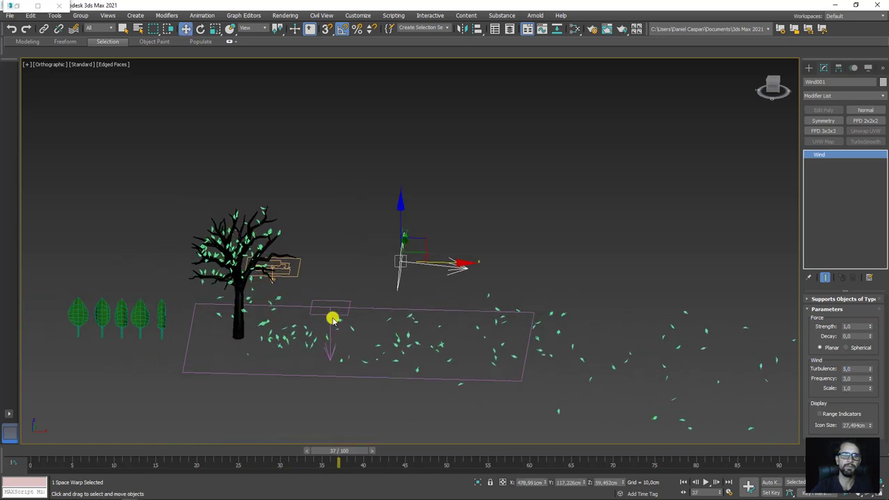
pyautogui.click(325, 314)
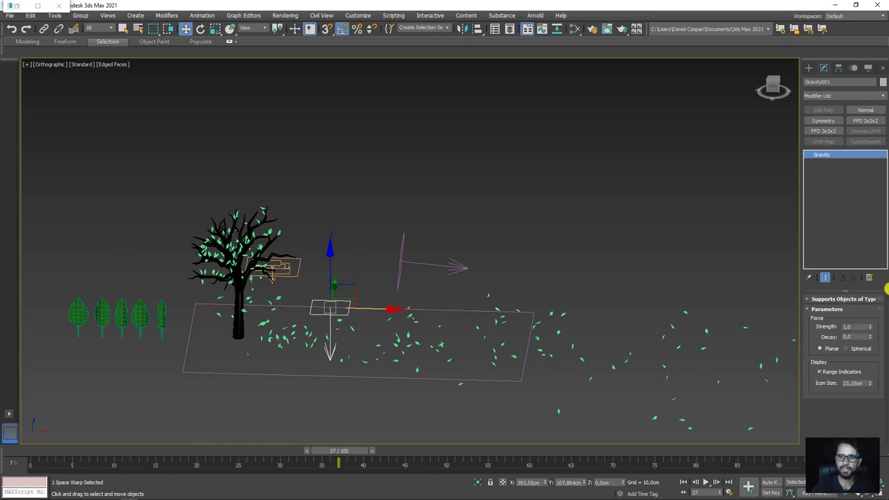
# Step: Lower Gravity001 strength to 0.1, then 0.05, checking the leaves' fall across frames
pyautogui.write('0,1')
pyautogui.press('Return')
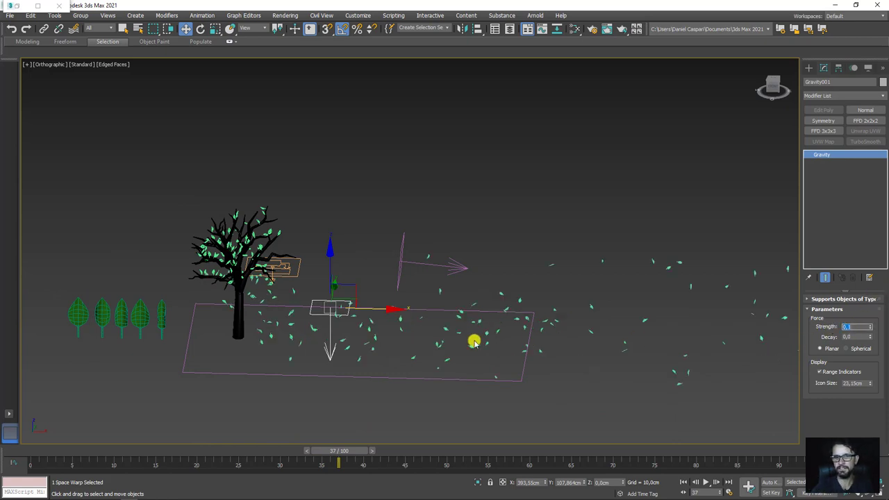
pyautogui.moveTo(352, 450); pyautogui.dragTo(501, 448)
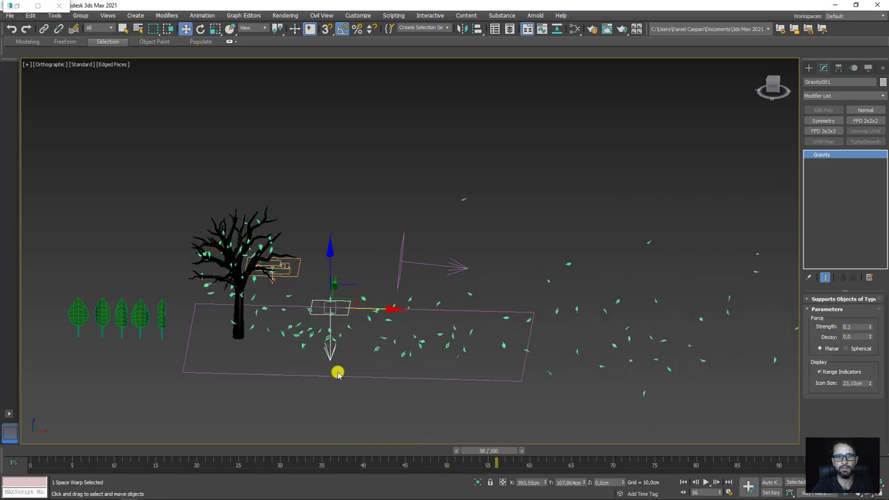
pyautogui.keyDown('alt'); pyautogui.moveTo(338, 370); pyautogui.dragTo(330, 326, button='middle'); pyautogui.keyUp('alt')
pyautogui.moveTo(491, 453)
pyautogui.mouseDown()
pyautogui.moveTo(618, 450)
pyautogui.moveTo(280, 433)
pyautogui.moveTo(307, 427)
pyautogui.mouseUp()
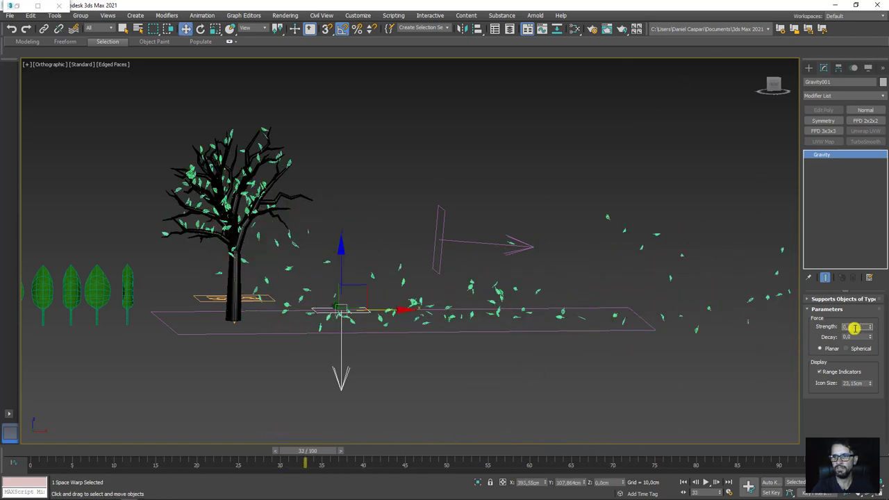
pyautogui.moveTo(866, 334); pyautogui.dragTo(631, 341)
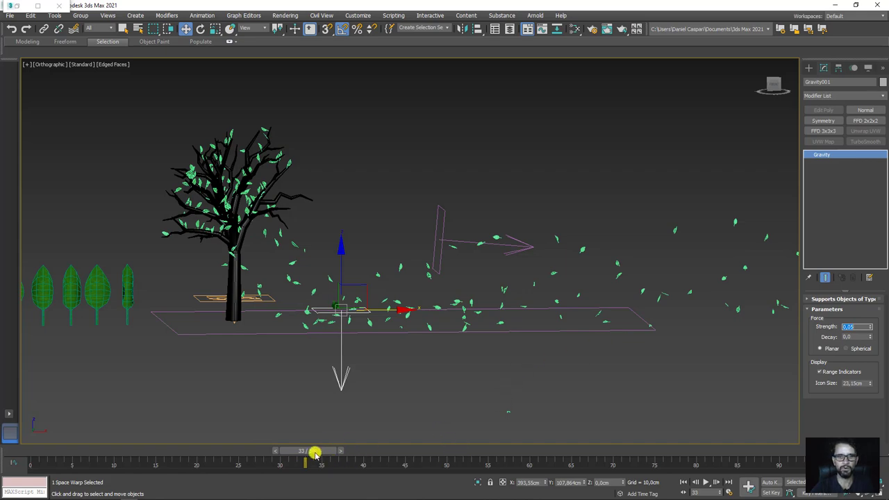
pyautogui.moveTo(315, 452)
pyautogui.mouseDown()
pyautogui.moveTo(415, 448)
pyautogui.moveTo(354, 451)
pyautogui.mouseUp()
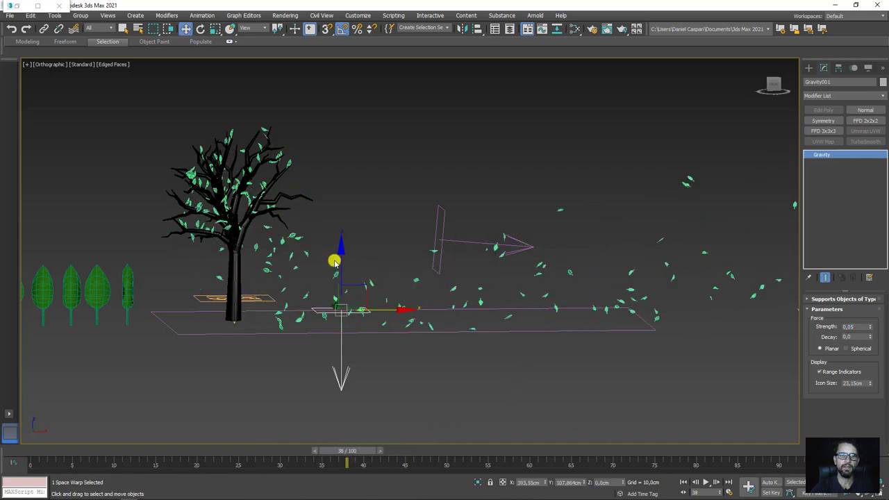
# Step: Select PF Source 001 and open its Particle View
pyautogui.moveTo(334, 262)
pyautogui.keyDown('alt'); pyautogui.mouseDown(button='middle')
pyautogui.moveTo(299, 275)
pyautogui.moveTo(286, 258)
pyautogui.moveTo(802, 300)
pyautogui.mouseUp(button='middle'); pyautogui.keyUp('alt')
pyautogui.click(283, 256)
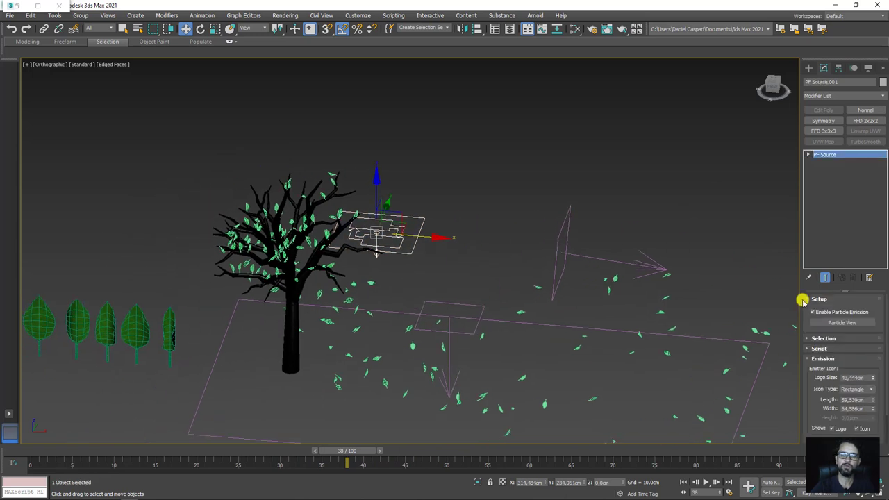
pyautogui.click(847, 322)
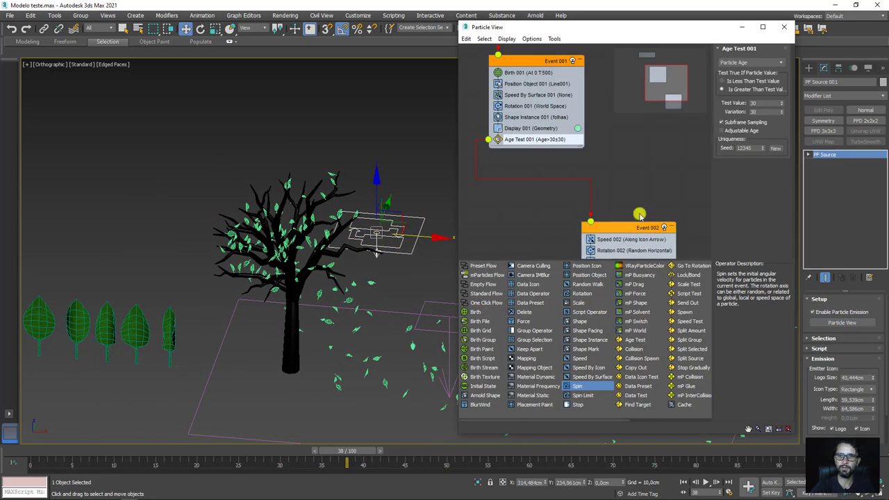
# Step: Replace Speed By Surface 001's deleted surface reference with Line001
pyautogui.moveTo(623, 153)
pyautogui.mouseDown(button='middle')
pyautogui.moveTo(633, 190)
pyautogui.moveTo(611, 69)
pyautogui.mouseUp(button='middle')
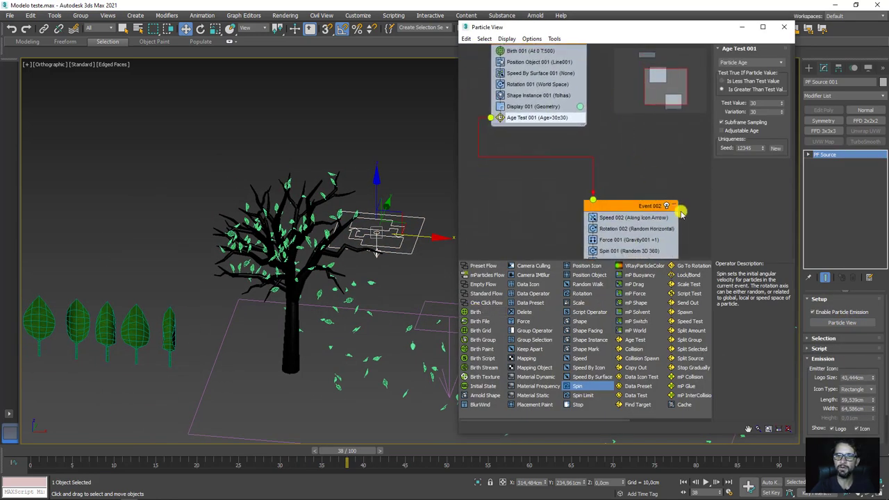
pyautogui.moveTo(674, 204); pyautogui.dragTo(625, 160, button='middle')
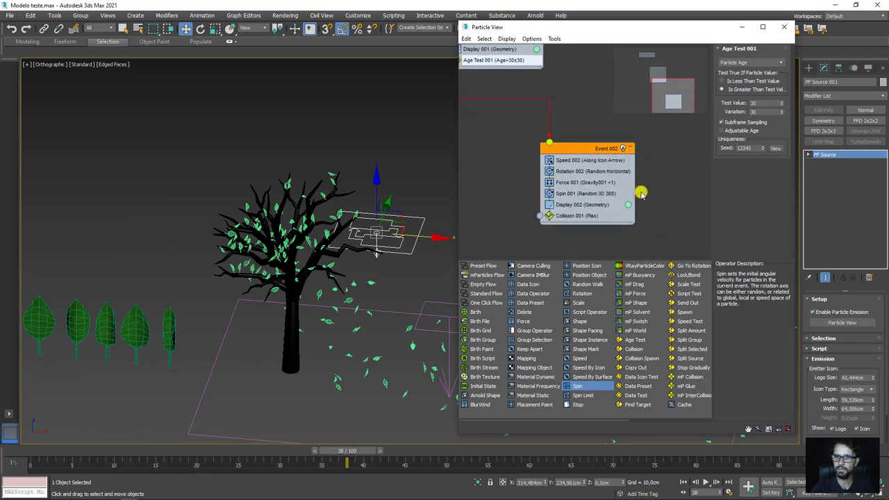
pyautogui.moveTo(512, 125)
pyautogui.mouseDown(button='middle')
pyautogui.moveTo(553, 238)
pyautogui.moveTo(536, 149)
pyautogui.mouseUp(button='middle')
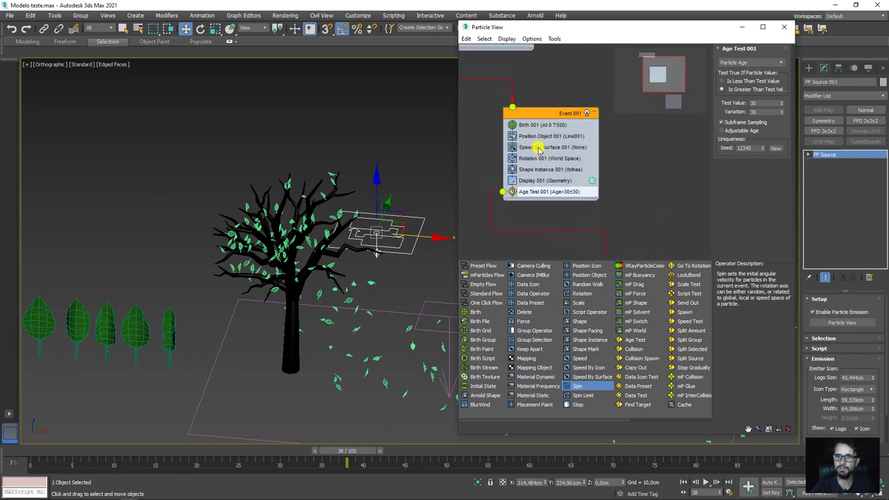
pyautogui.click(560, 149)
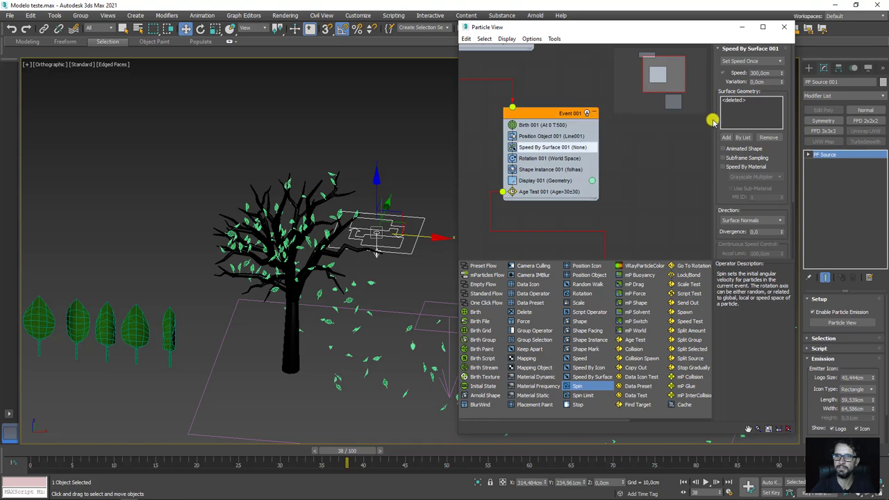
pyautogui.click(735, 99)
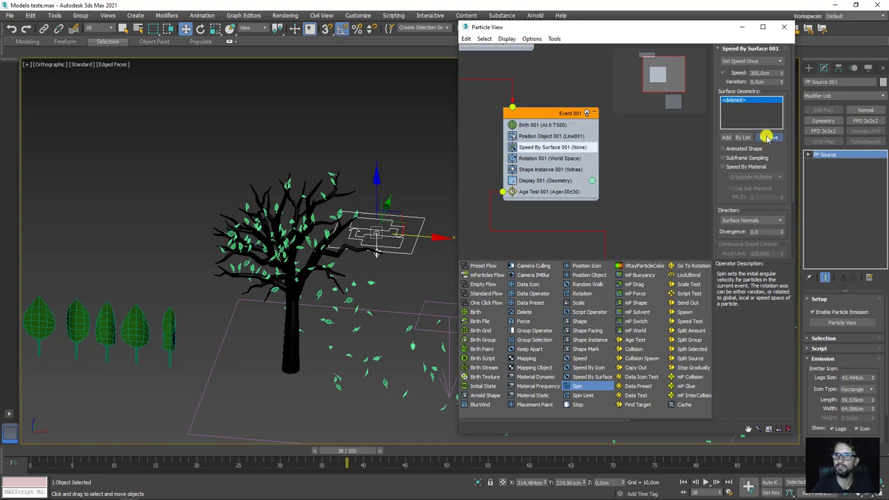
pyautogui.click(769, 138)
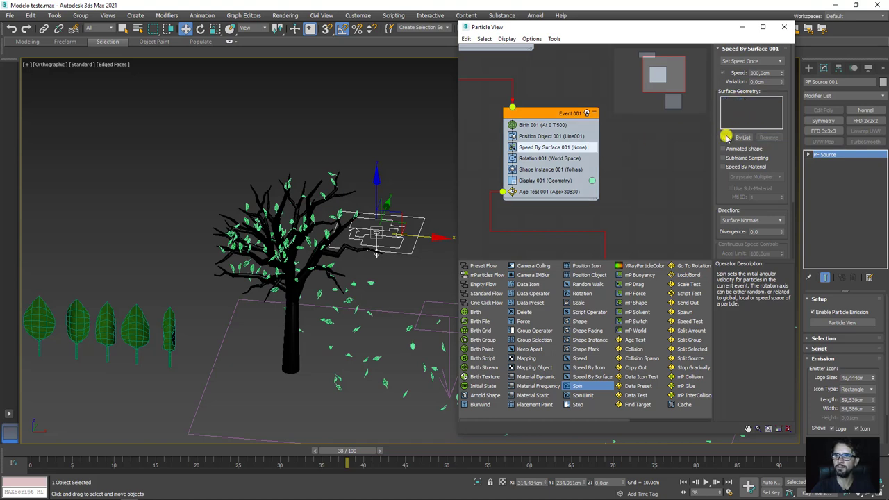
pyautogui.click(349, 248)
# Step: Set the Speed By Surface 001 speed to 10 cm
pyautogui.keyDown('alt'); pyautogui.moveTo(388, 204); pyautogui.dragTo(364, 272, button='middle'); pyautogui.keyUp('alt')
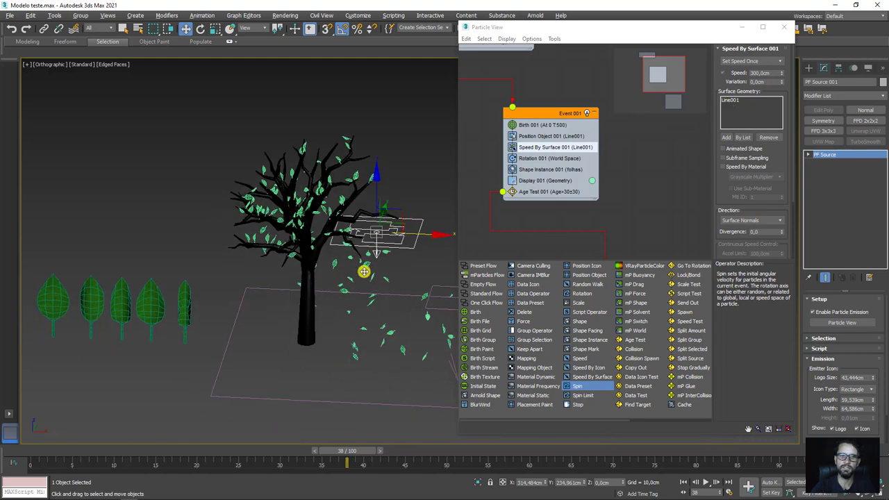
pyautogui.moveTo(345, 452)
pyautogui.mouseDown()
pyautogui.moveTo(159, 452)
pyautogui.moveTo(204, 452)
pyautogui.mouseUp()
pyautogui.moveTo(335, 317)
pyautogui.mouseDown(button='middle')
pyautogui.moveTo(183, 286)
pyautogui.moveTo(214, 418)
pyautogui.mouseUp(button='middle')
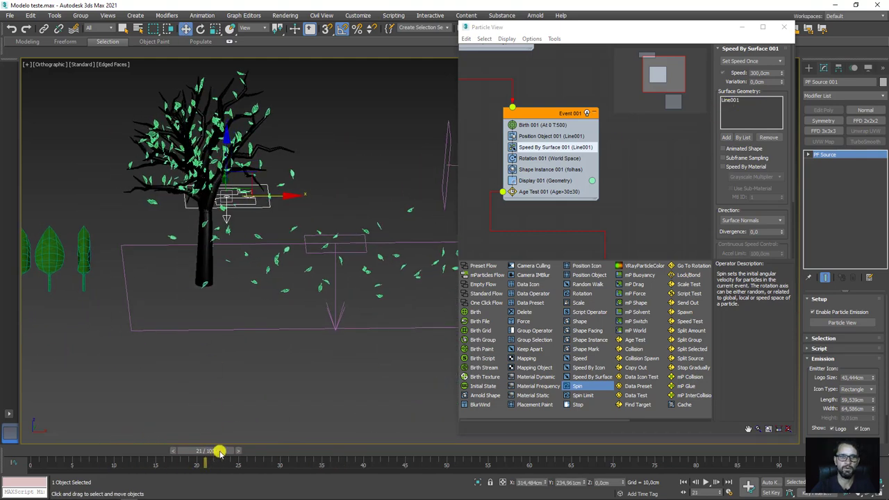
pyautogui.moveTo(220, 451)
pyautogui.mouseDown()
pyautogui.moveTo(302, 451)
pyautogui.moveTo(139, 451)
pyautogui.mouseUp()
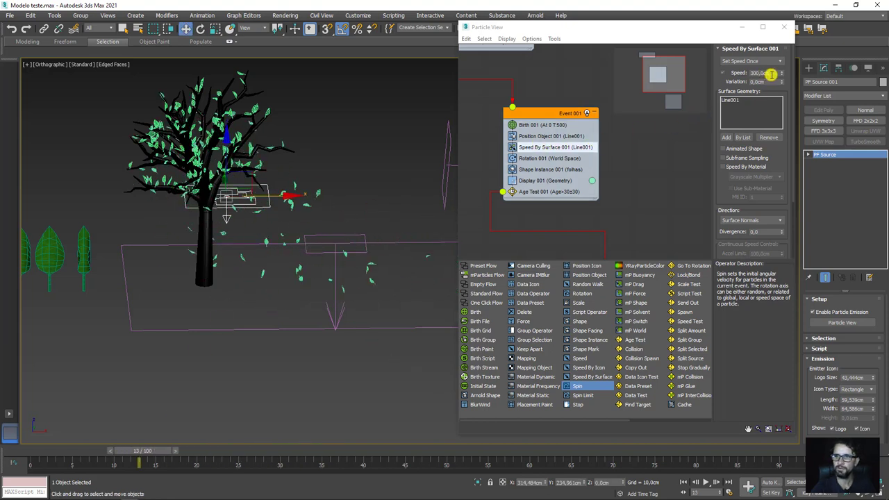
pyautogui.moveTo(771, 75); pyautogui.dragTo(733, 73)
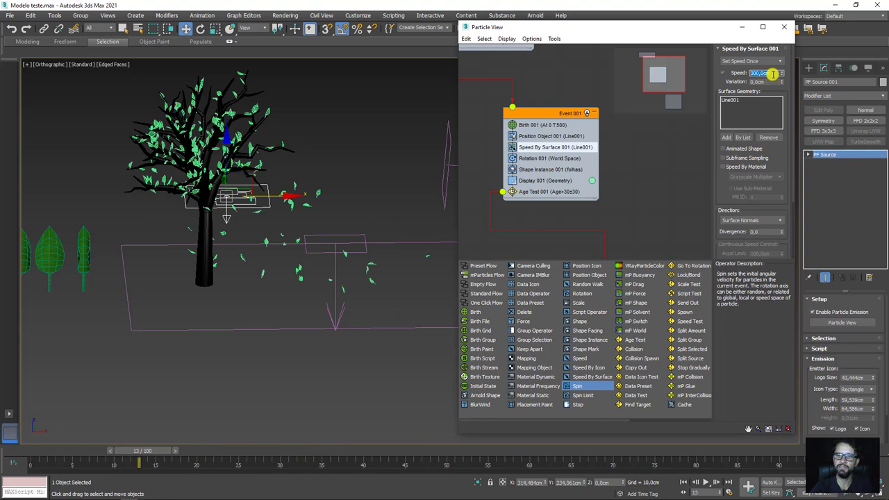
pyautogui.write('10')
pyautogui.press('Return')
# Step: Select Speed 002 in Event 002 and try a speed of 10 cm
pyautogui.moveTo(151, 452)
pyautogui.mouseDown()
pyautogui.moveTo(280, 451)
pyautogui.moveTo(174, 451)
pyautogui.mouseUp()
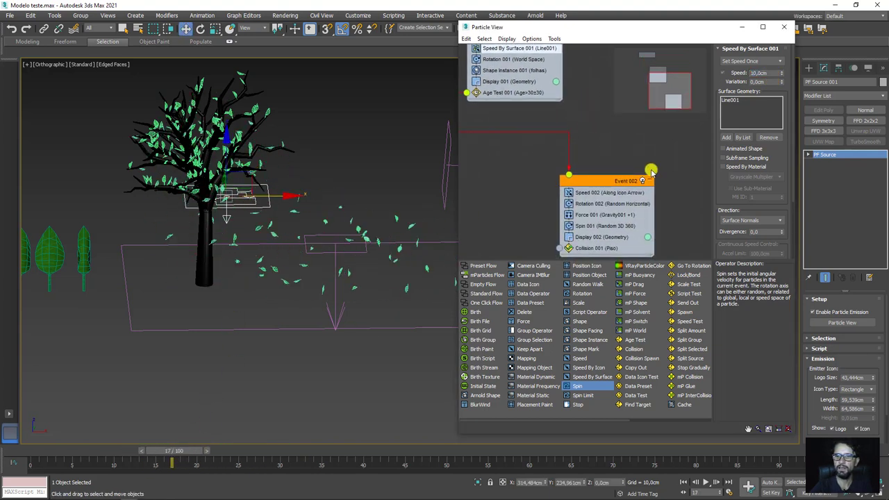
pyautogui.moveTo(624, 193); pyautogui.dragTo(567, 139, button='middle')
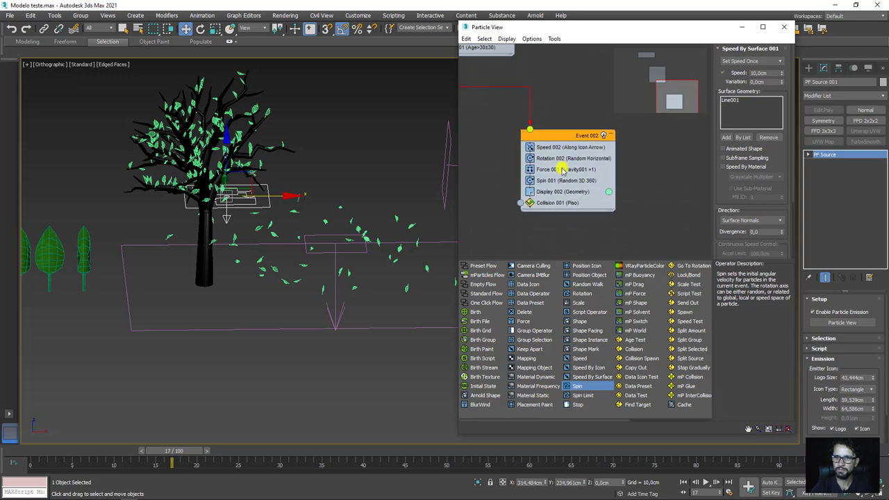
pyautogui.click(550, 170)
pyautogui.click(555, 181)
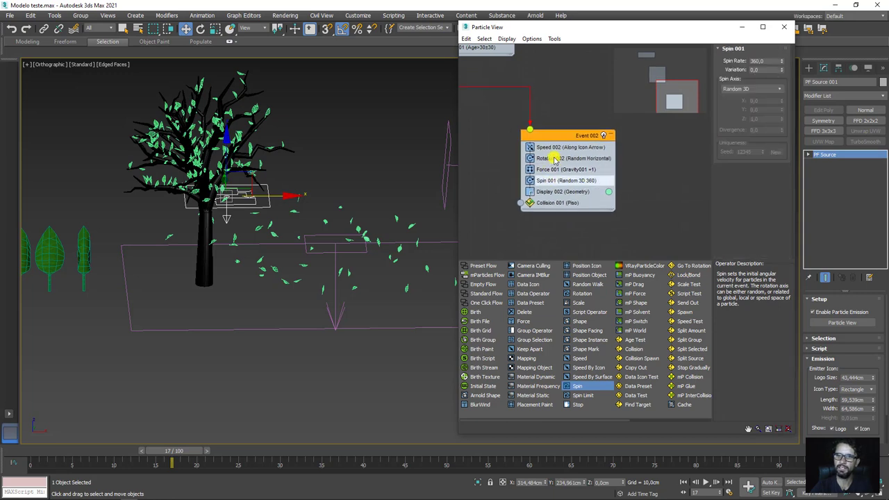
pyautogui.click(564, 148)
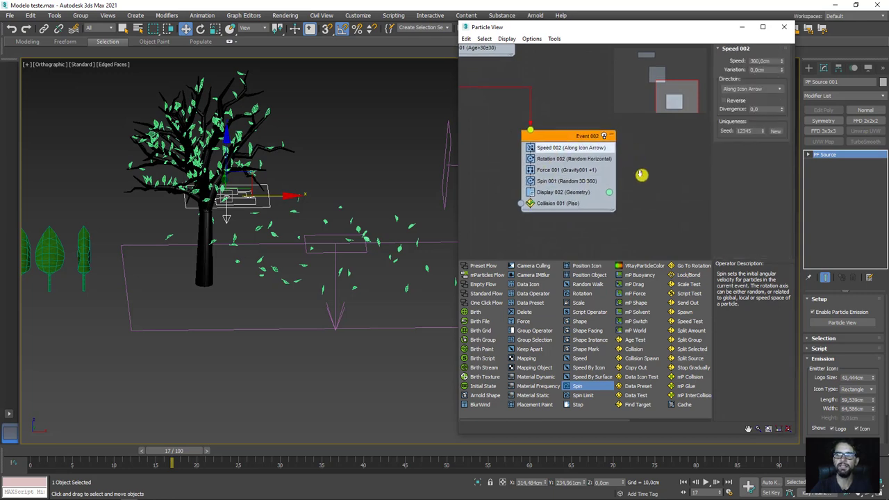
pyautogui.moveTo(568, 147); pyautogui.dragTo(579, 172, button='middle')
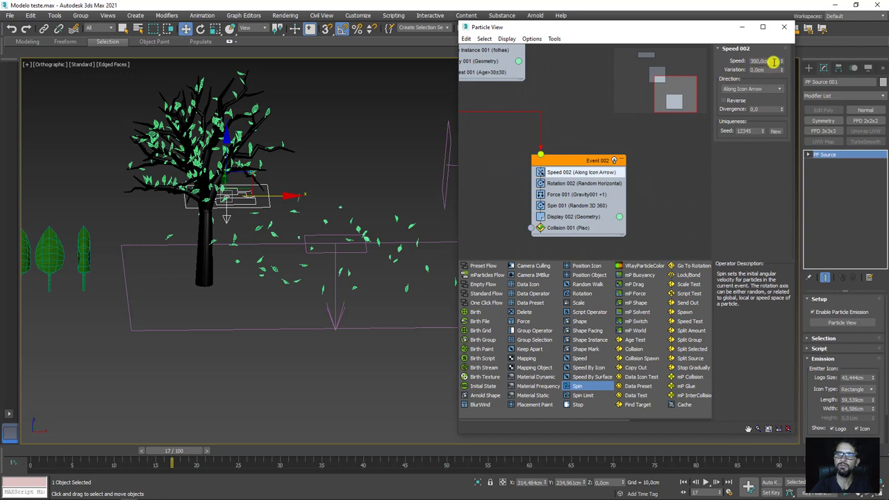
pyautogui.write('10')
pyautogui.press('Return')
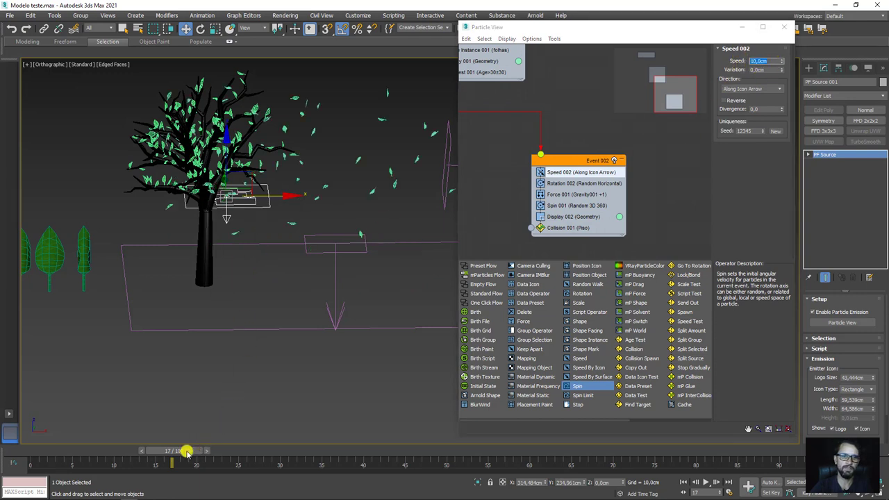
pyautogui.moveTo(184, 451)
pyautogui.mouseDown()
pyautogui.moveTo(56, 450)
pyautogui.moveTo(201, 417)
pyautogui.mouseUp()
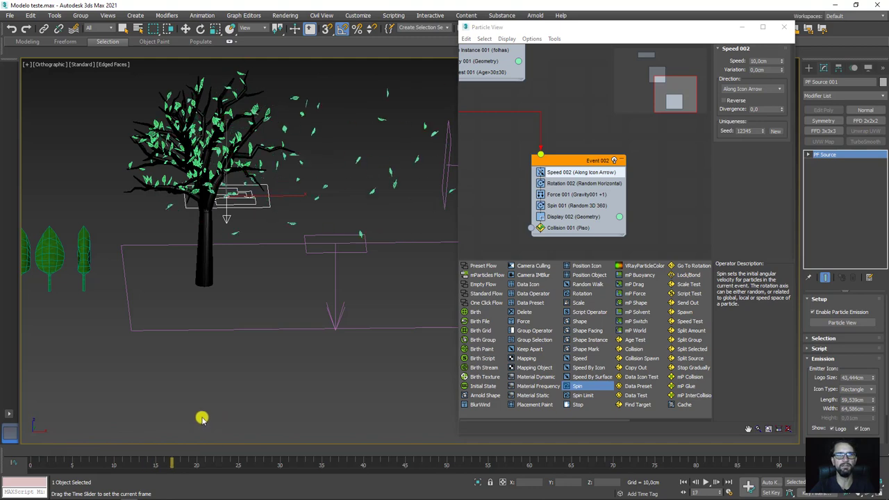
# Step: Change Speed 002 to 50 cm and scrub to check the leaf spread
pyautogui.moveTo(258, 346)
pyautogui.keyDown('alt'); pyautogui.mouseDown(button='middle')
pyautogui.moveTo(252, 280)
pyautogui.moveTo(302, 337)
pyautogui.mouseUp(button='middle'); pyautogui.keyUp('alt')
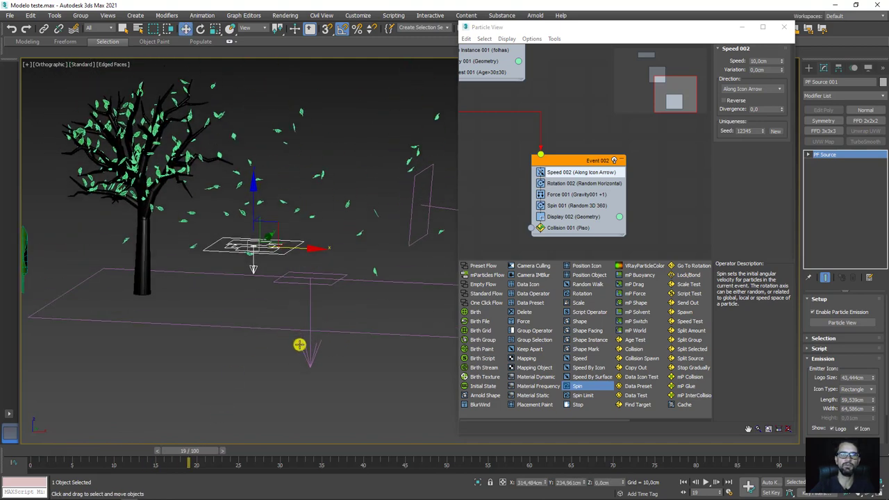
pyautogui.doubleClick(770, 61)
pyautogui.write('50')
pyautogui.press('Return')
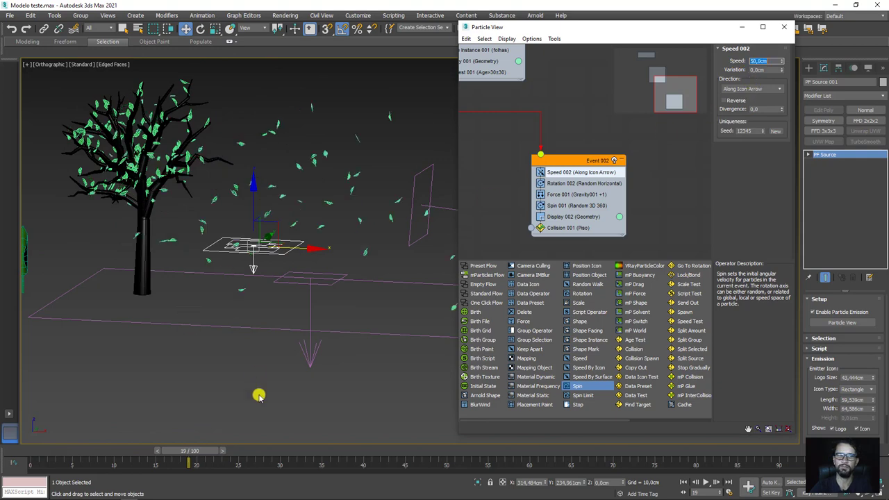
pyautogui.moveTo(201, 451)
pyautogui.mouseDown()
pyautogui.moveTo(240, 451)
pyautogui.moveTo(134, 452)
pyautogui.mouseUp()
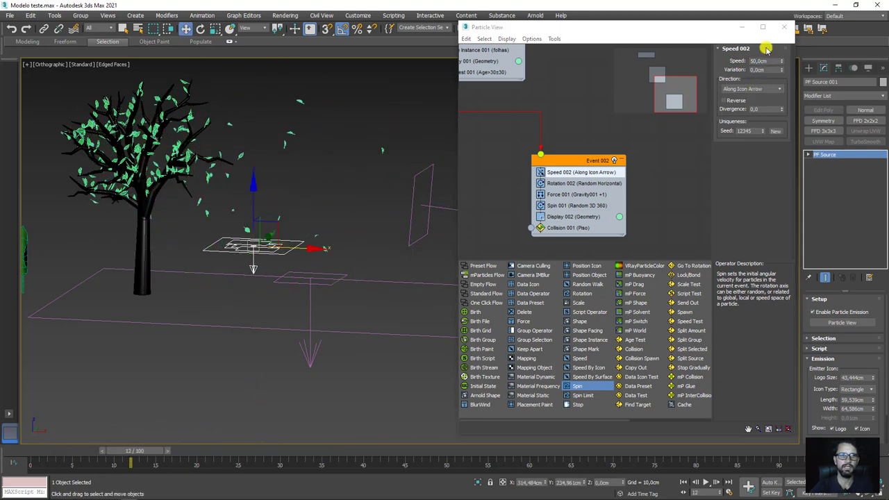
# Step: Close Particle View and set Gravity001 strength to 0,1
pyautogui.click(744, 29)
pyautogui.keyDown('alt'); pyautogui.moveTo(416, 291); pyautogui.dragTo(173, 435, button='middle'); pyautogui.keyUp('alt')
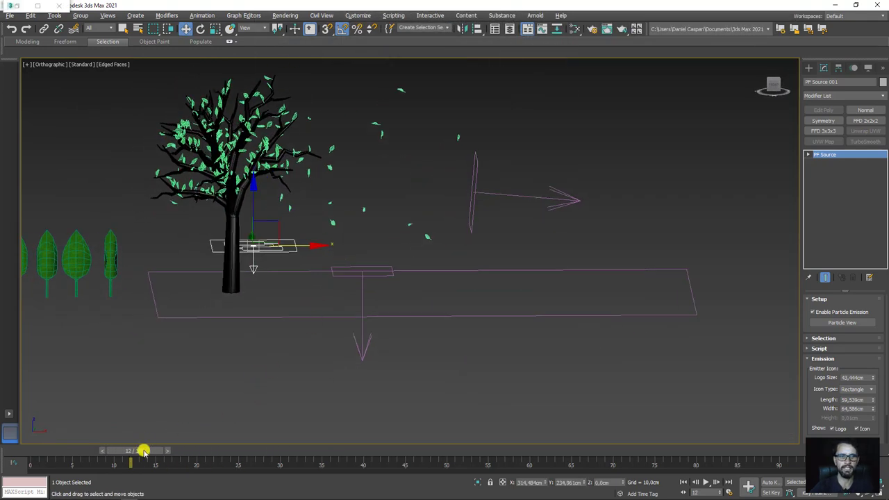
pyautogui.moveTo(143, 452)
pyautogui.mouseDown()
pyautogui.moveTo(280, 435)
pyautogui.moveTo(363, 438)
pyautogui.mouseUp()
pyautogui.press('w')
pyautogui.click(360, 343)
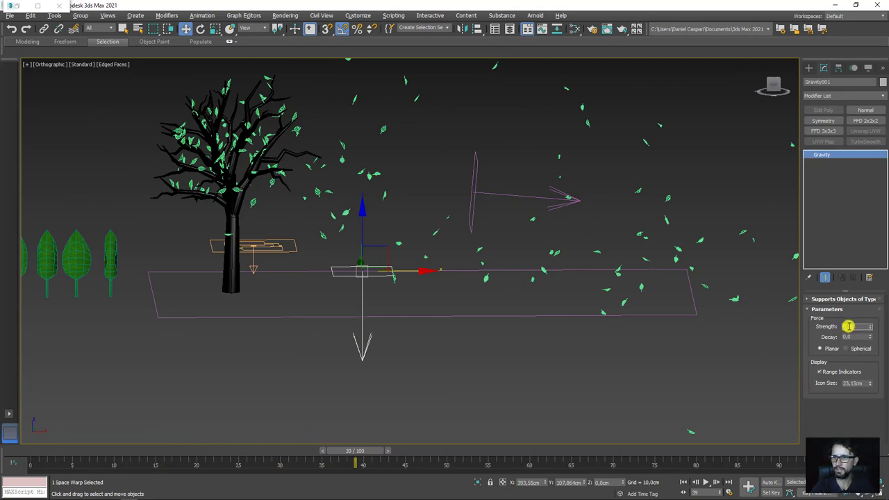
pyautogui.press('Return')
# Step: Lower Wind001 strength to 0,25 and preview the leaves to frame 60
pyautogui.moveTo(364, 452); pyautogui.dragTo(411, 450)
pyautogui.click(530, 199)
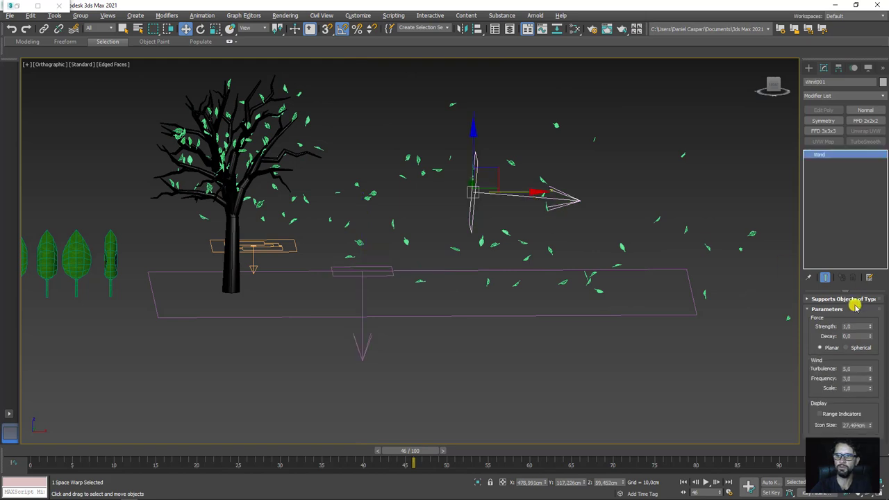
pyautogui.moveTo(871, 327); pyautogui.dragTo(860, 332)
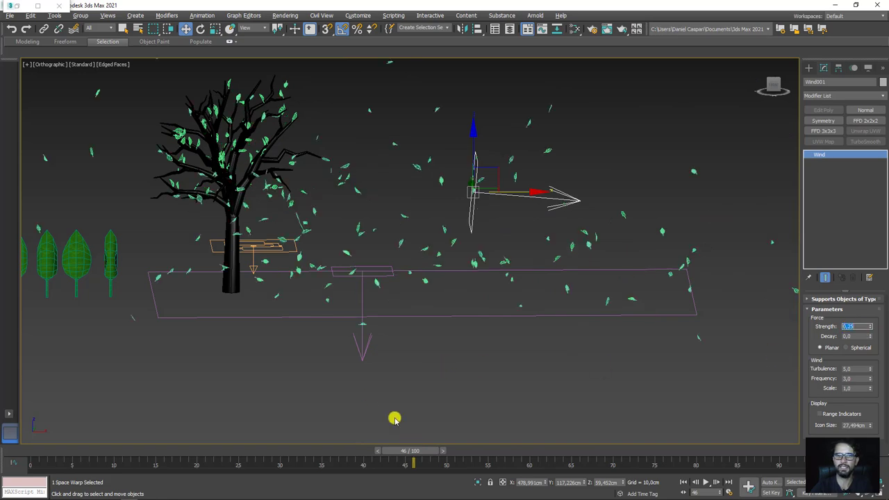
pyautogui.moveTo(415, 451)
pyautogui.mouseDown()
pyautogui.moveTo(535, 438)
pyautogui.moveTo(119, 324)
pyautogui.mouseUp()
# Step: Move Wind001 above and left of the tree, then preview the leaves blowing off
pyautogui.press('w')
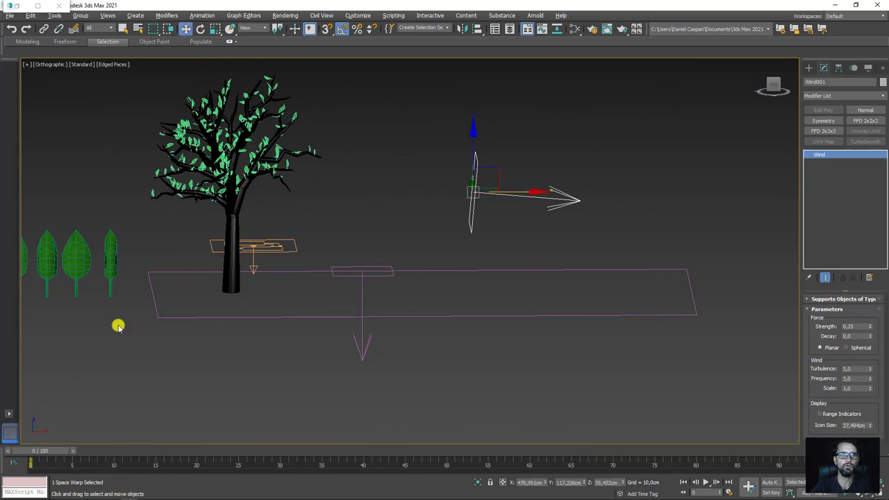
pyautogui.moveTo(204, 280); pyautogui.dragTo(181, 298, button='middle')
pyautogui.press('z')
pyautogui.scroll(-3, 246, 293)
pyautogui.scroll(-3, 361, 354)
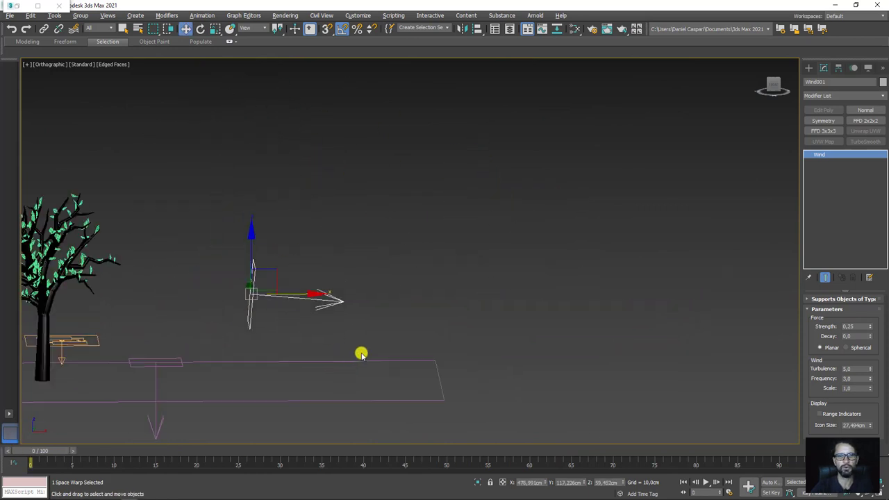
pyautogui.scroll(-2, 470, 289)
pyautogui.moveTo(438, 243); pyautogui.dragTo(246, 188)
pyautogui.scroll(3, 297, 257)
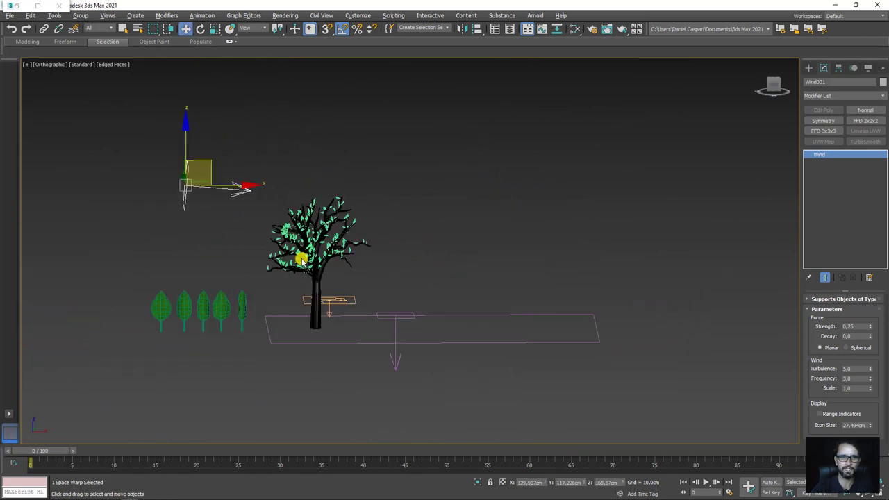
pyautogui.scroll(1, 325, 283)
pyautogui.keyDown('alt'); pyautogui.moveTo(287, 298); pyautogui.dragTo(113, 438, button='middle'); pyautogui.keyUp('alt')
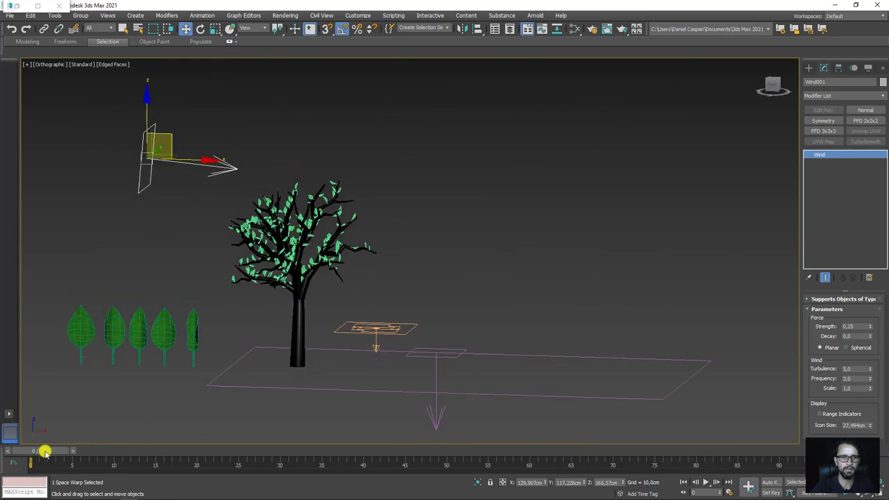
pyautogui.moveTo(44, 452); pyautogui.dragTo(477, 472)
# Step: Try Wind001 turbulence of 1,0, then settle on 2,5 and scrub to check
pyautogui.press('w')
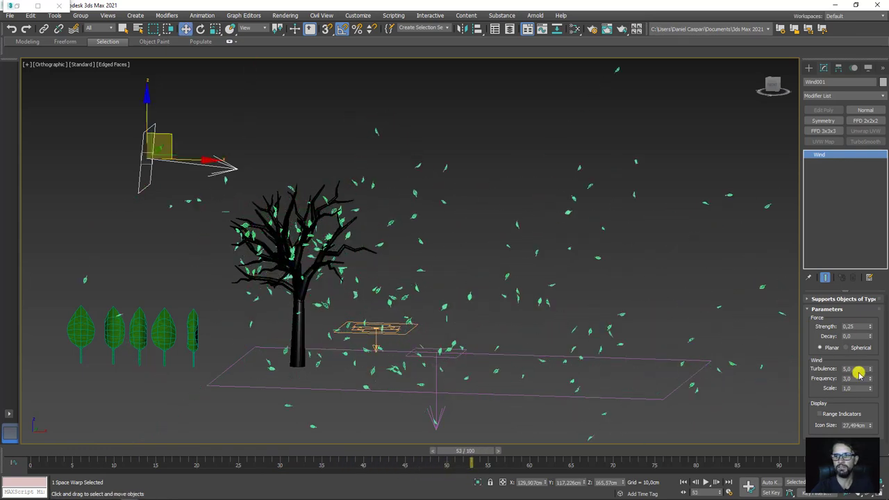
pyautogui.doubleClick(852, 369)
pyautogui.write('1')
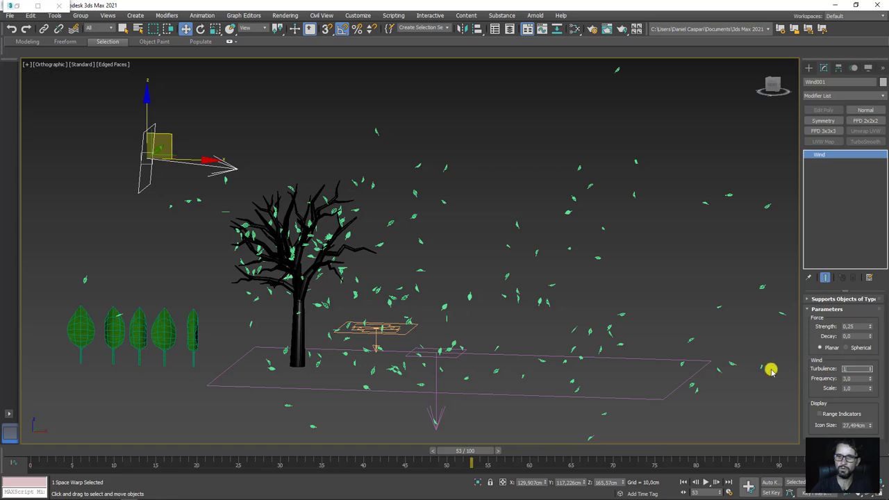
pyautogui.press('Return')
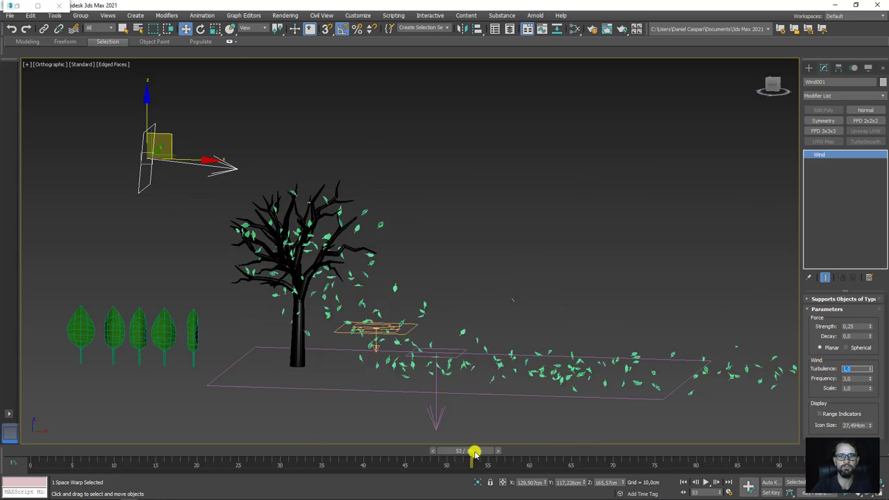
pyautogui.moveTo(475, 454); pyautogui.dragTo(340, 451)
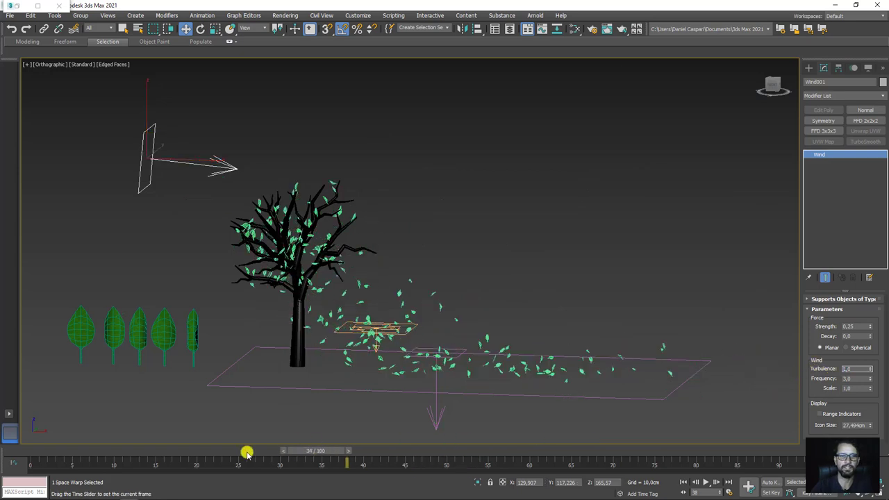
pyautogui.doubleClick(853, 369)
pyautogui.write('5')
pyautogui.press('Return')
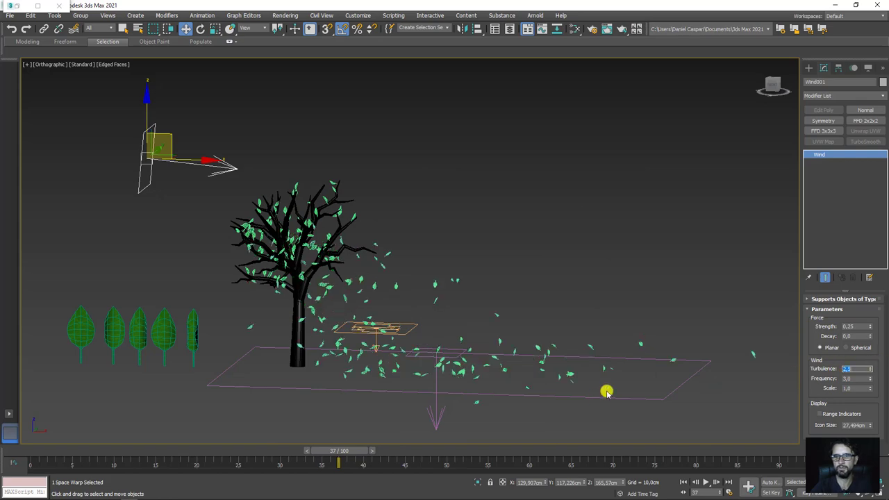
pyautogui.moveTo(345, 452)
pyautogui.mouseDown()
pyautogui.moveTo(601, 451)
pyautogui.moveTo(674, 468)
pyautogui.moveTo(736, 468)
pyautogui.moveTo(4, 469)
pyautogui.mouseUp()
pyautogui.press('w')
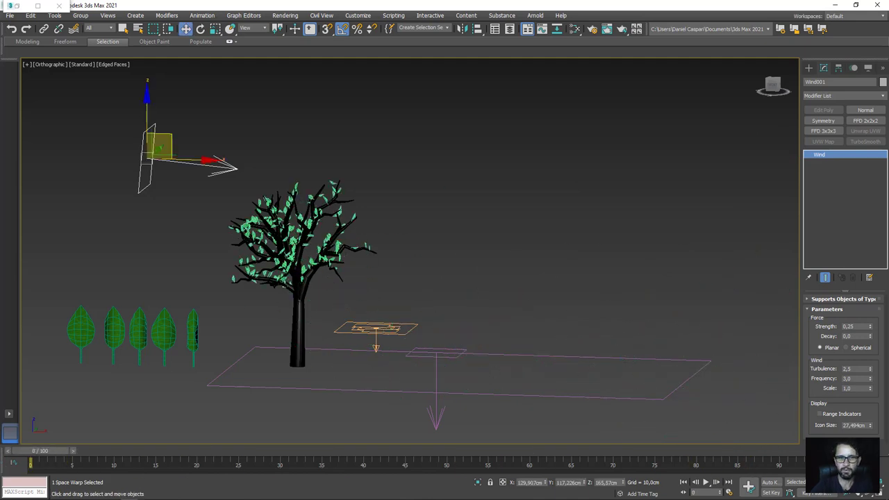
# Step: Open Particle View for the leaf PF Source and set Birth 001 amount to 3000
pyautogui.click(376, 330)
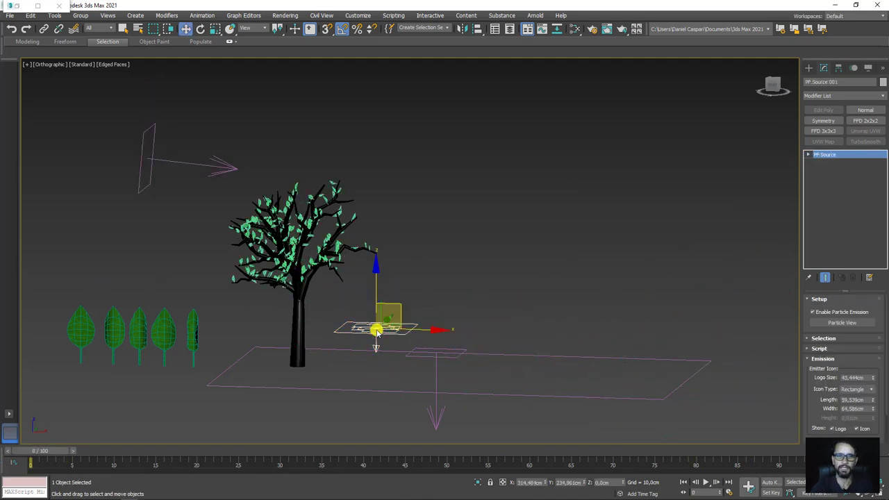
pyautogui.press('6')
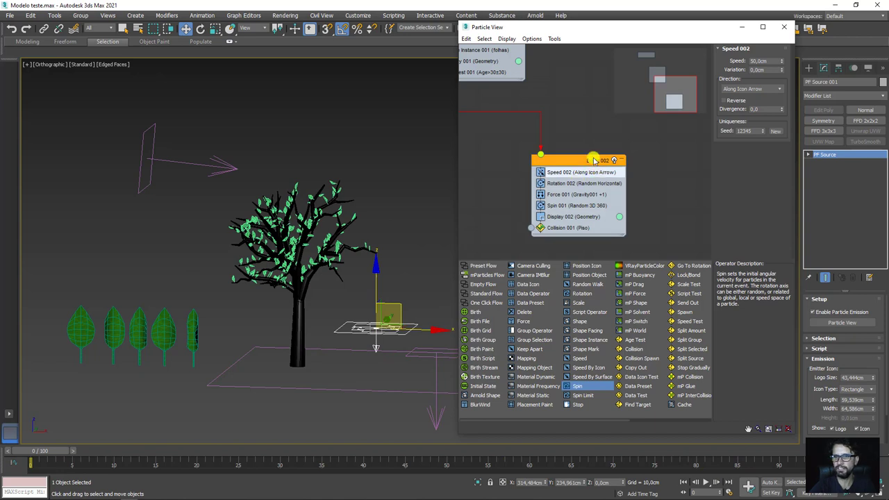
pyautogui.moveTo(496, 207); pyautogui.dragTo(617, 241)
pyautogui.click(527, 140)
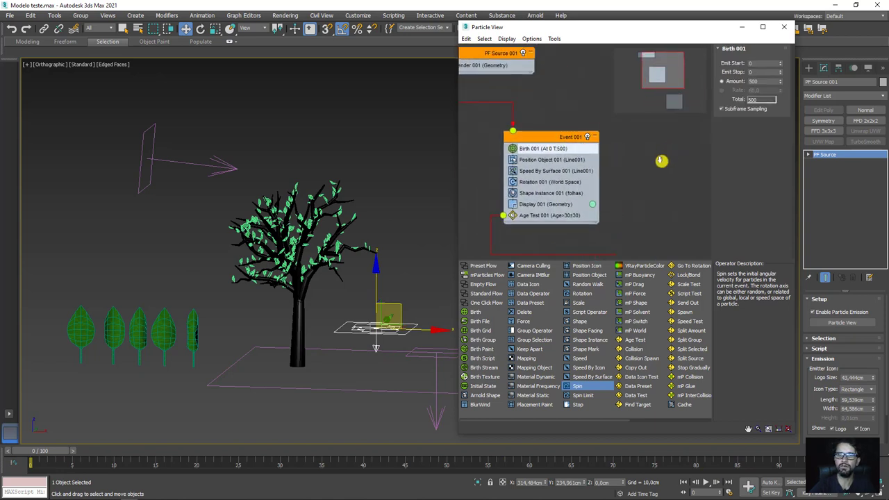
pyautogui.doubleClick(764, 82)
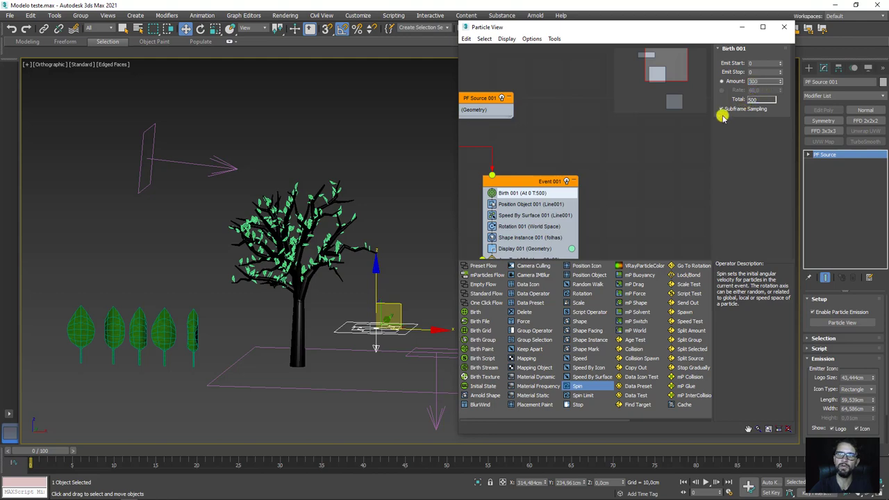
pyautogui.write('300')
pyautogui.press('Return')
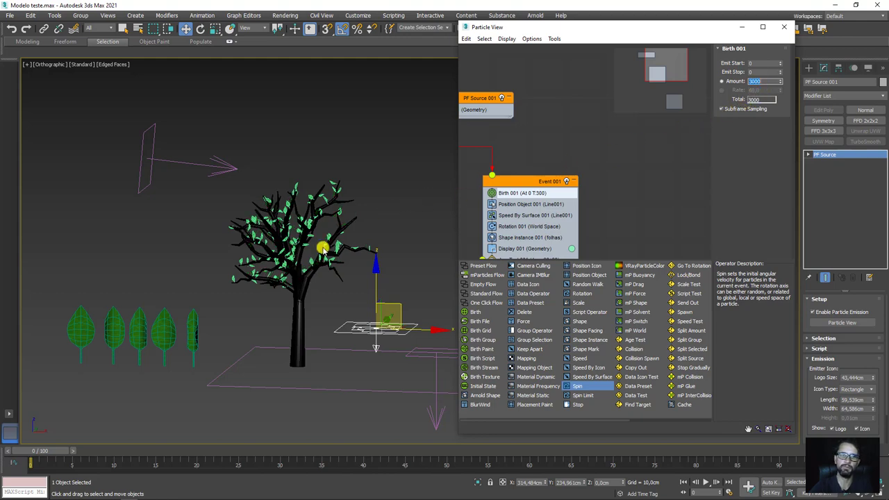
# Step: Preview the 3000-leaf density, then return the Birth 001 amount to 500
pyautogui.scroll(2, 307, 255)
pyautogui.scroll(2, 264, 230)
pyautogui.scroll(3, 317, 301)
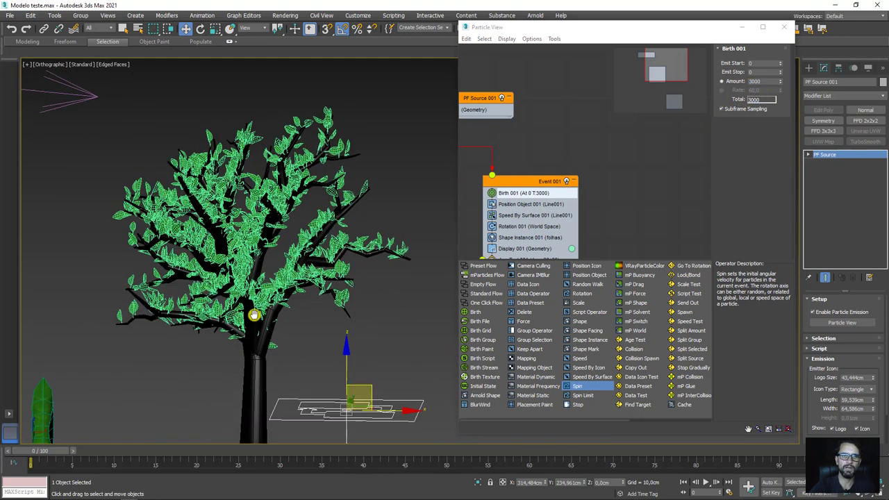
pyautogui.moveTo(254, 315)
pyautogui.keyDown('alt'); pyautogui.mouseDown(button='middle')
pyautogui.moveTo(204, 282)
pyautogui.moveTo(208, 322)
pyautogui.moveTo(113, 399)
pyautogui.mouseUp(button='middle'); pyautogui.keyUp('alt')
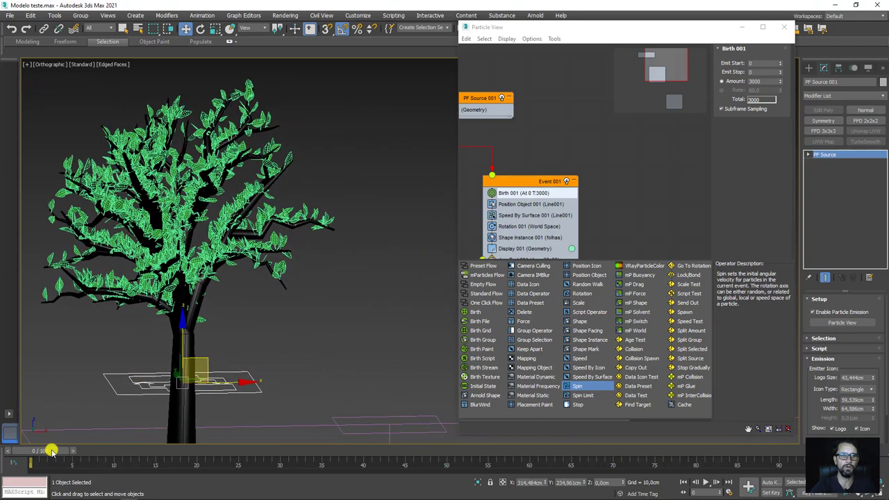
pyautogui.moveTo(52, 451)
pyautogui.mouseDown()
pyautogui.moveTo(149, 452)
pyautogui.moveTo(284, 433)
pyautogui.moveTo(31, 451)
pyautogui.mouseUp()
pyautogui.write('w')
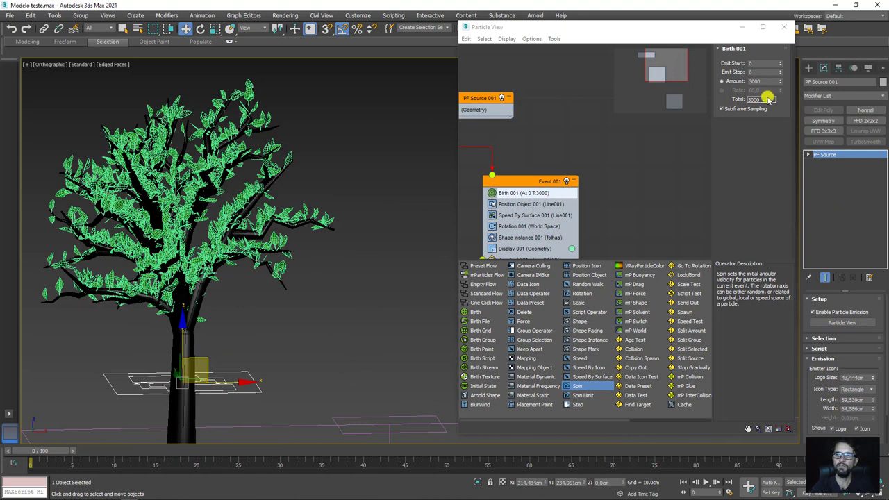
pyautogui.write('500')
pyautogui.press('Return')
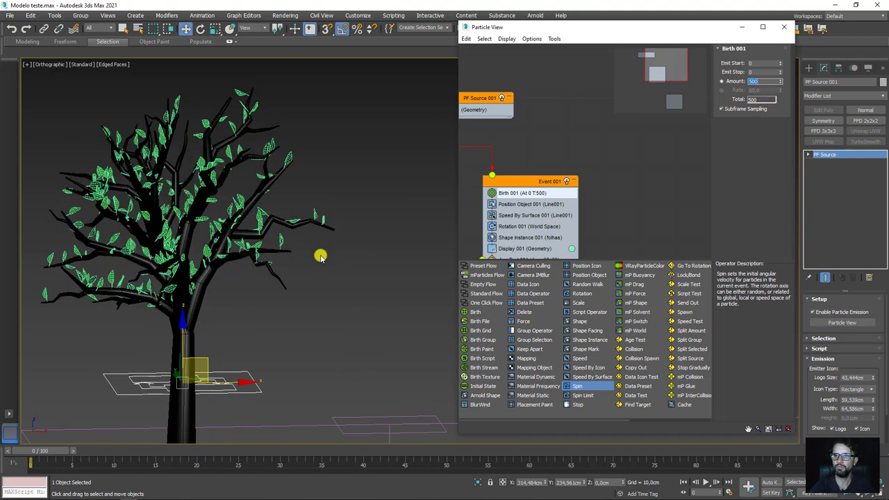
pyautogui.scroll(-2, 287, 298)
pyautogui.moveTo(287, 299); pyautogui.dragTo(287, 236, button='middle')
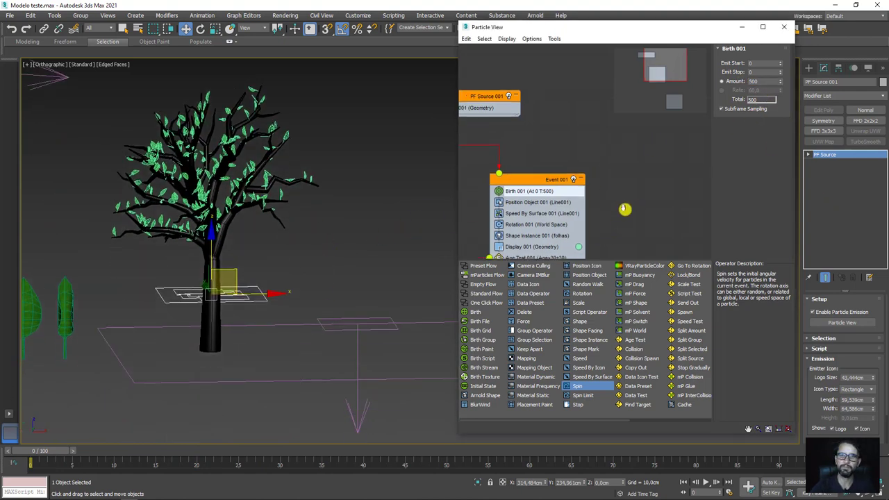
pyautogui.moveTo(605, 279); pyautogui.dragTo(636, 229, button='middle')
pyautogui.scroll(-1, 636, 229)
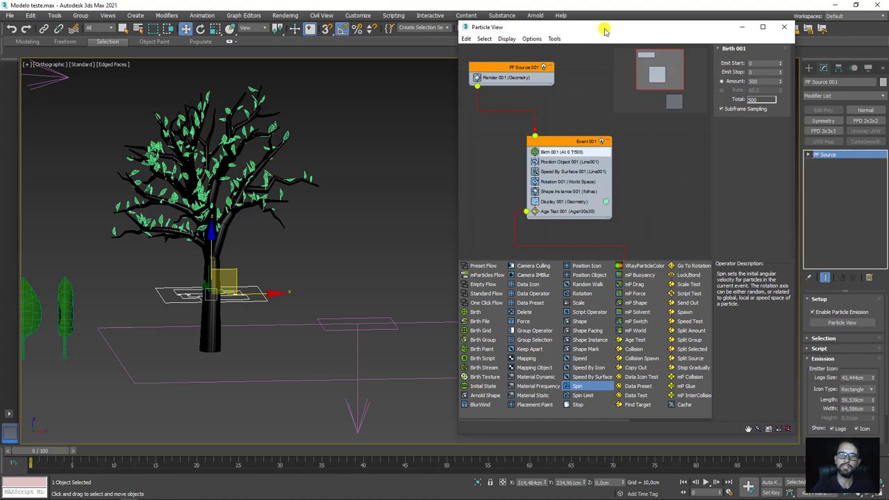
# Step: Delete Age Test 001 from Event 001 and move Event 002 up beneath it
pyautogui.moveTo(622, 235); pyautogui.dragTo(613, 175, button='middle')
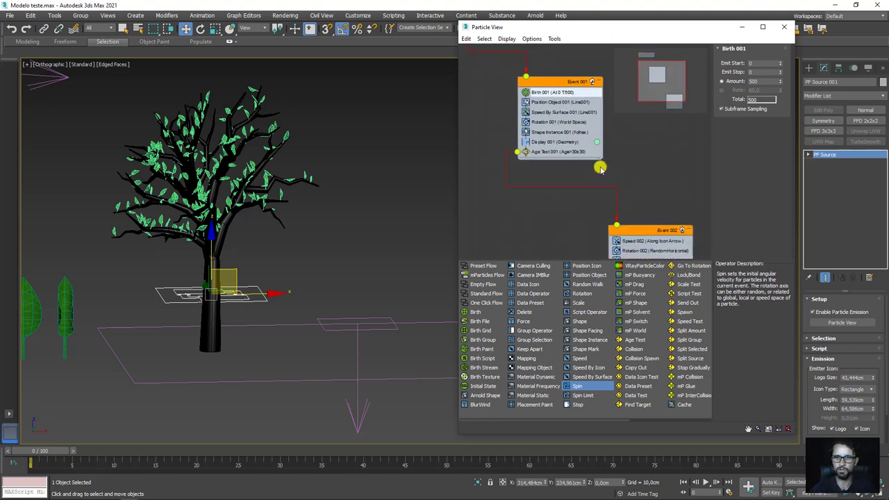
pyautogui.click(552, 153)
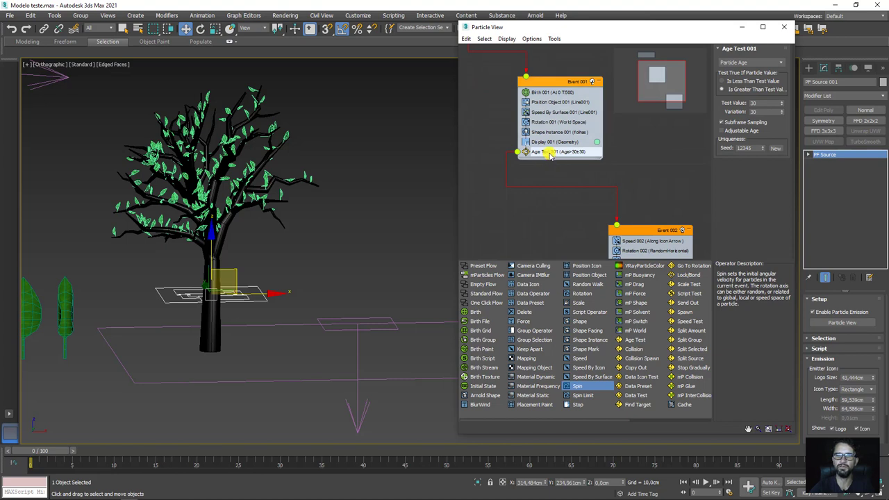
pyautogui.press('Delete')
pyautogui.moveTo(639, 231); pyautogui.dragTo(548, 185)
pyautogui.moveTo(555, 211)
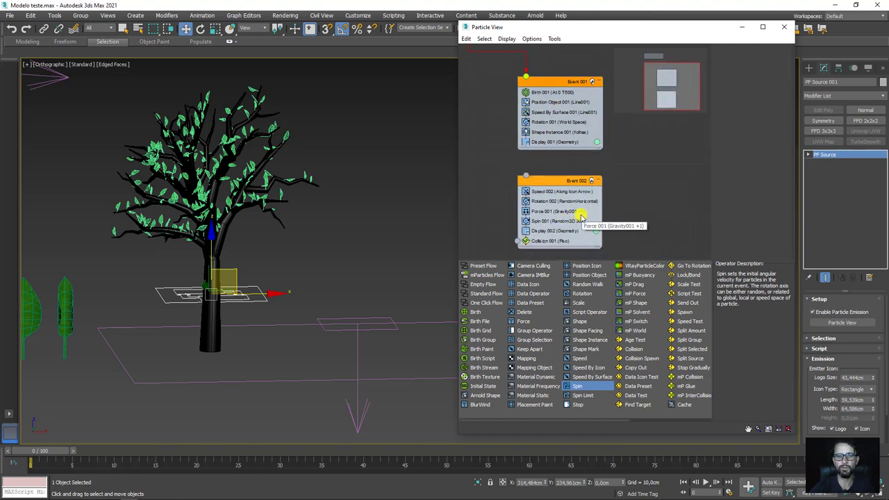
pyautogui.moveTo(42, 451); pyautogui.dragTo(537, 455)
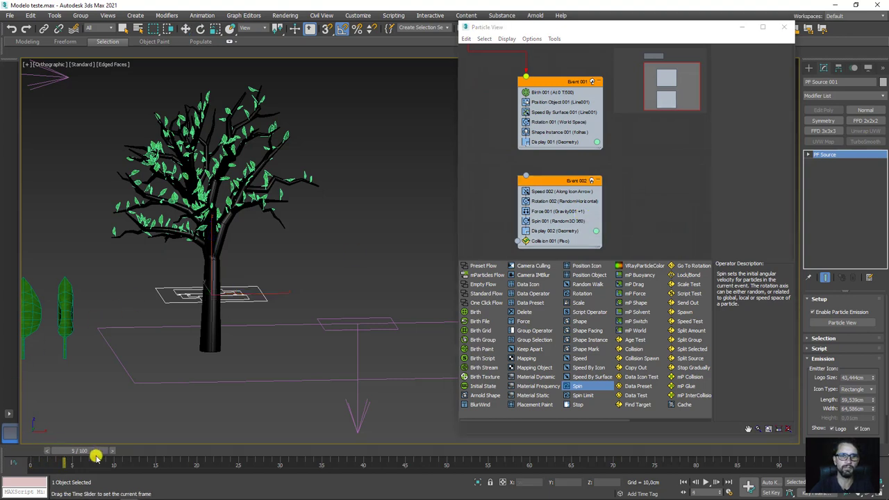
pyautogui.press('Home')
pyautogui.press('w')
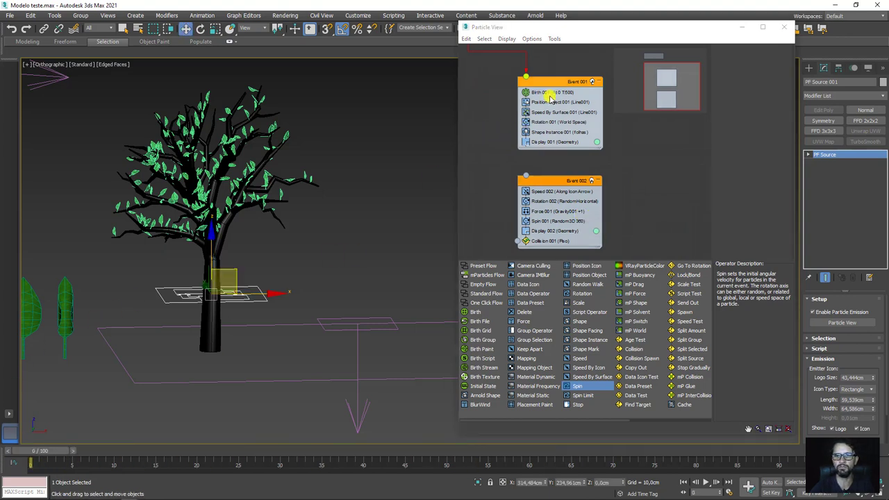
# Step: Add a Collision test to Event 001, preview it, and close Particle View
pyautogui.click(549, 82)
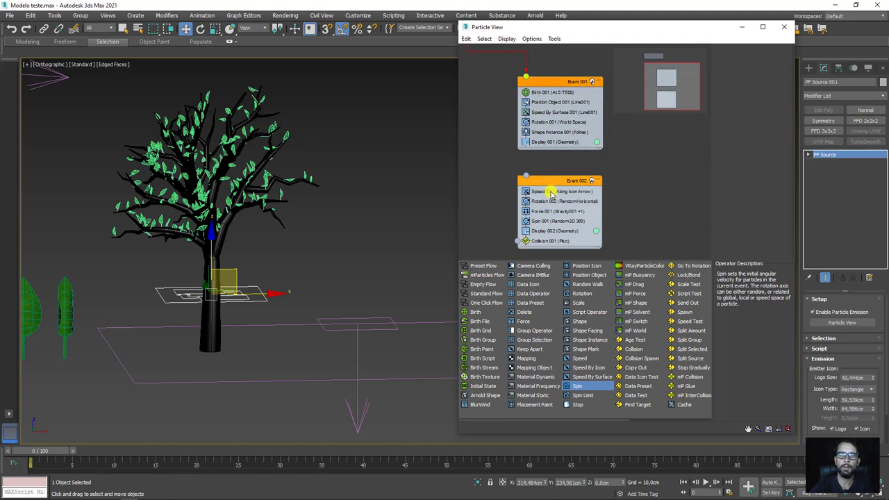
pyautogui.scroll(-2, 284, 224)
pyautogui.scroll(-2, 321, 212)
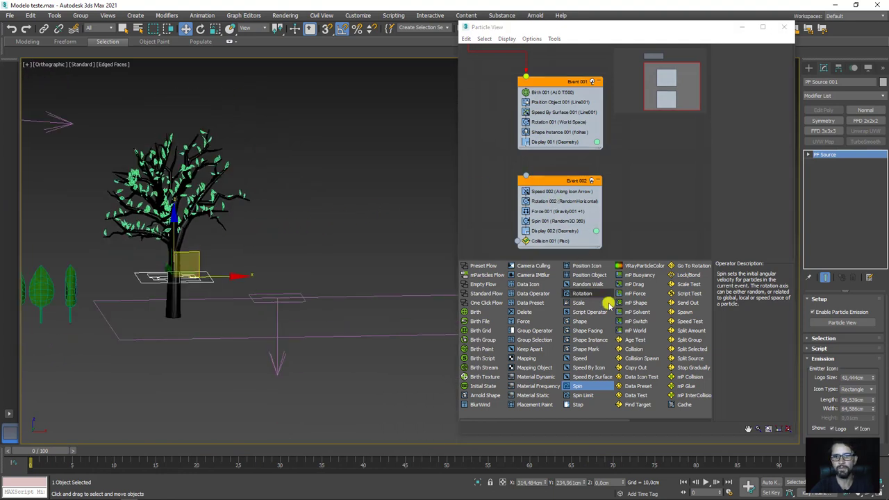
pyautogui.moveTo(637, 349)
pyautogui.mouseDown()
pyautogui.moveTo(549, 153)
pyautogui.moveTo(529, 155)
pyautogui.moveTo(526, 179)
pyautogui.mouseUp()
pyautogui.moveTo(60, 451)
pyautogui.mouseDown()
pyautogui.moveTo(387, 450)
pyautogui.moveTo(2, 453)
pyautogui.mouseUp()
pyautogui.press('w')
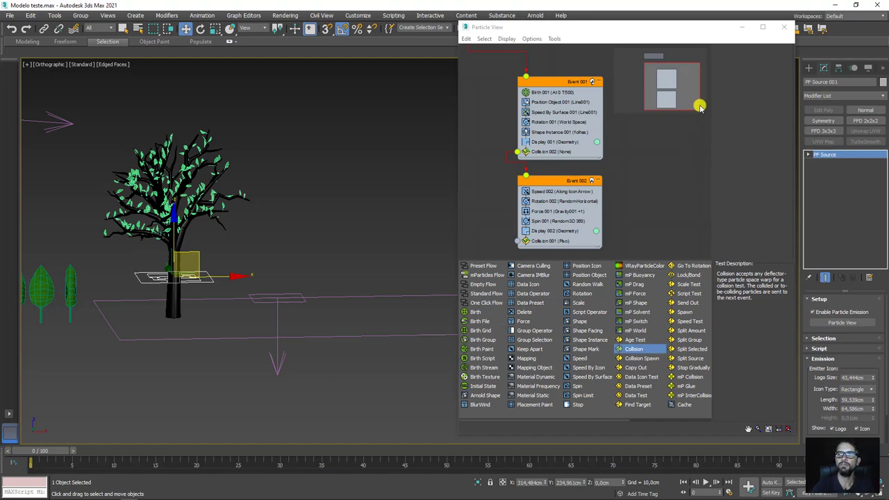
pyautogui.click(738, 30)
pyautogui.moveTo(512, 256)
pyautogui.keyDown('alt'); pyautogui.mouseDown(button='middle')
pyautogui.moveTo(521, 265)
pyautogui.moveTo(522, 252)
pyautogui.moveTo(620, 203)
pyautogui.mouseUp(button='middle'); pyautogui.keyUp('alt')
pyautogui.click(808, 68)
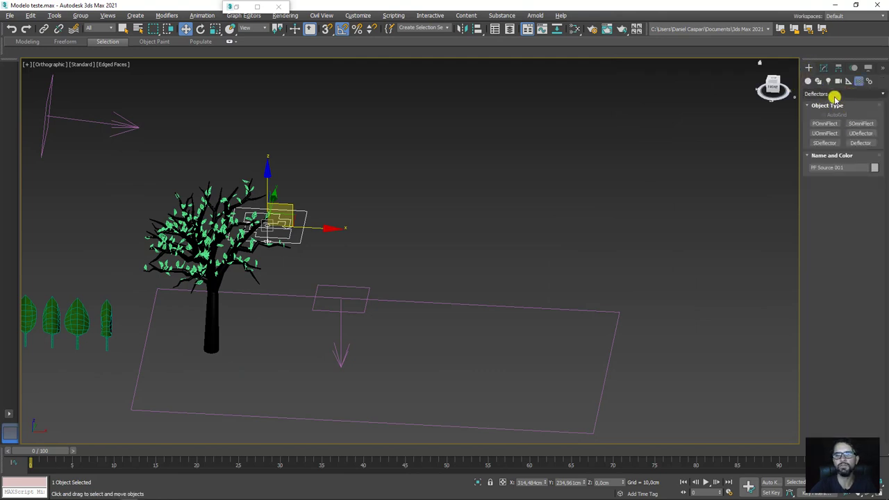
# Step: Create a Deflector right of the tree, rotated -85° upright and raised above ground
pyautogui.click(859, 143)
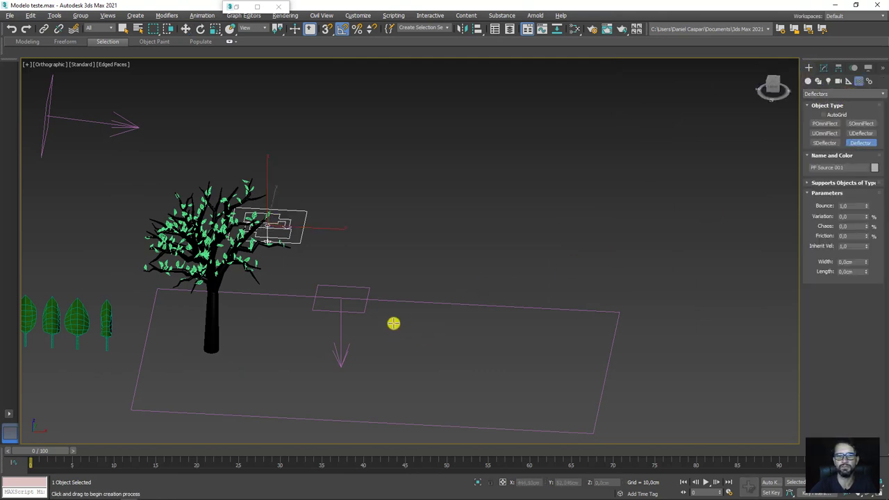
pyautogui.moveTo(407, 298); pyautogui.dragTo(456, 417)
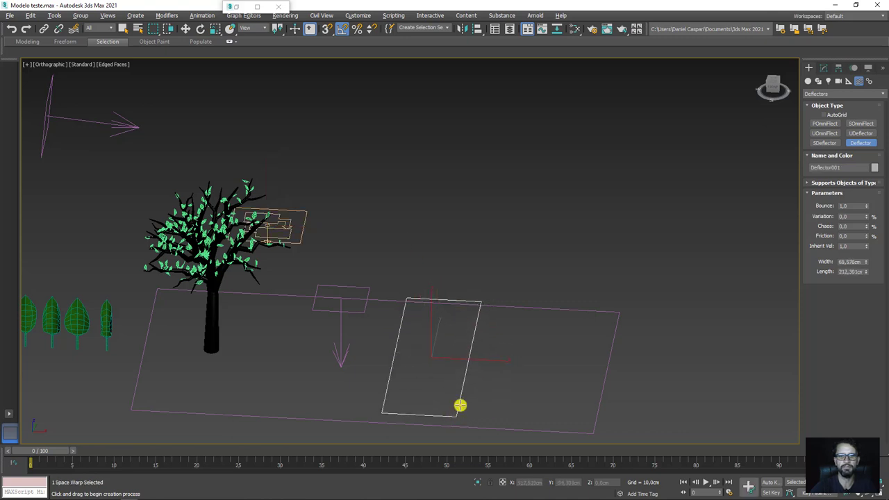
pyautogui.press('e')
pyautogui.moveTo(472, 321); pyautogui.dragTo(427, 311)
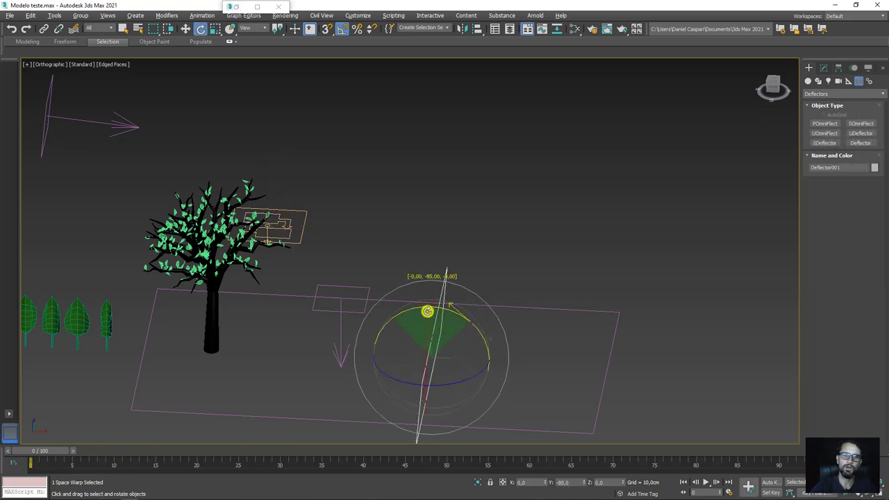
pyautogui.press('w')
pyautogui.keyDown('alt'); pyautogui.moveTo(441, 348); pyautogui.dragTo(451, 333, button='middle'); pyautogui.keyUp('alt')
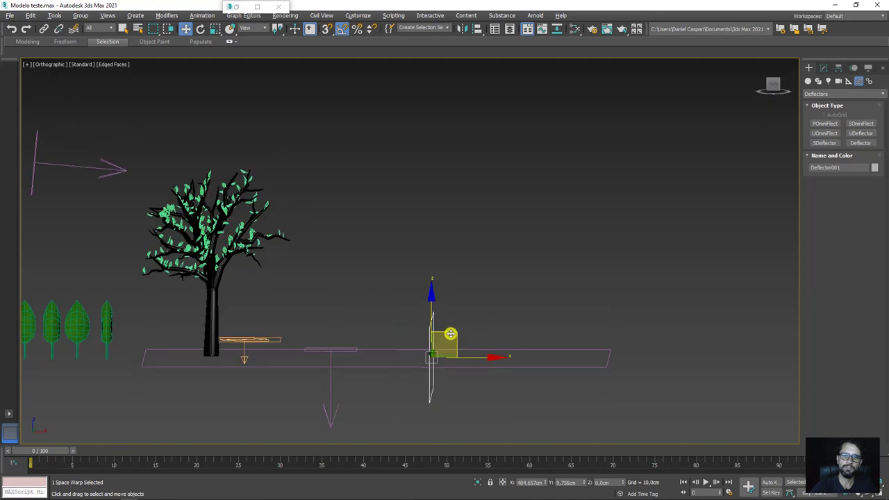
pyautogui.moveTo(451, 333)
pyautogui.mouseDown()
pyautogui.moveTo(449, 219)
pyautogui.moveTo(419, 220)
pyautogui.mouseUp()
pyautogui.keyDown('alt'); pyautogui.moveTo(419, 220); pyautogui.dragTo(287, 243, button='middle'); pyautogui.keyUp('alt')
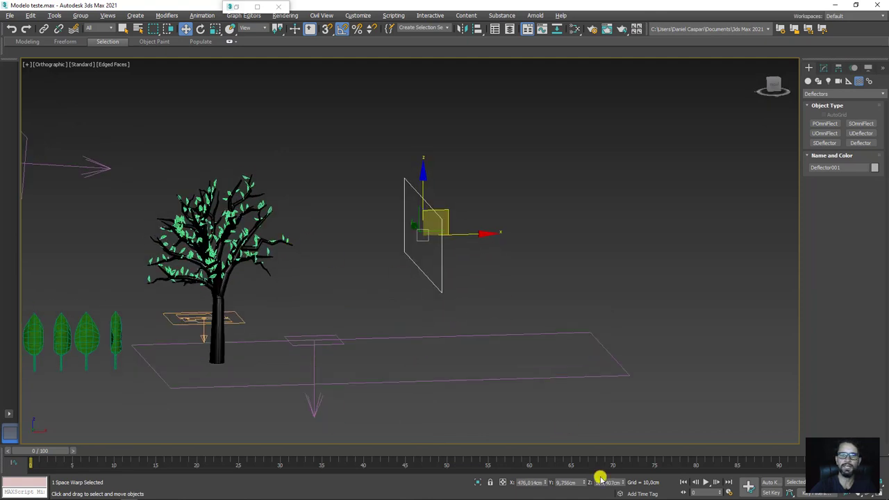
# Step: Auto Key the deflector sweeping to the tree's left by frame 75
pyautogui.click(769, 482)
pyautogui.keyDown('alt'); pyautogui.moveTo(450, 333); pyautogui.dragTo(551, 319, button='middle'); pyautogui.keyUp('alt')
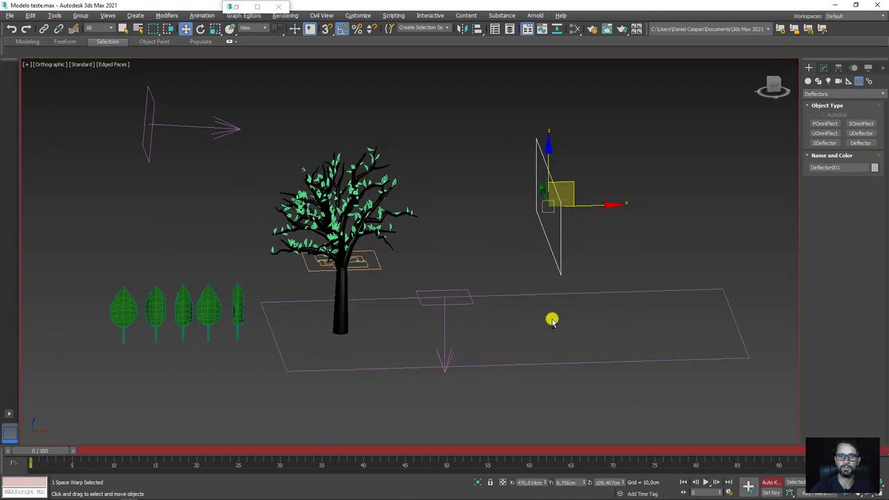
pyautogui.moveTo(46, 455); pyautogui.dragTo(658, 450)
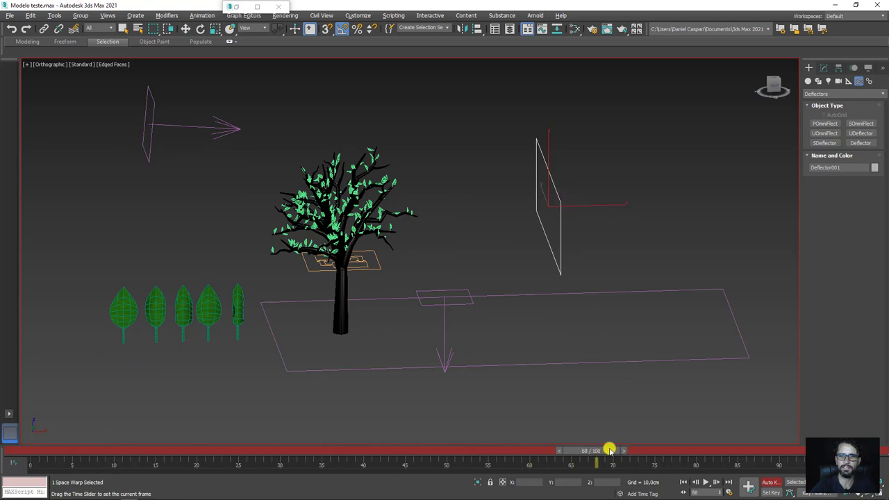
pyautogui.press('w')
pyautogui.moveTo(589, 202); pyautogui.dragTo(267, 207)
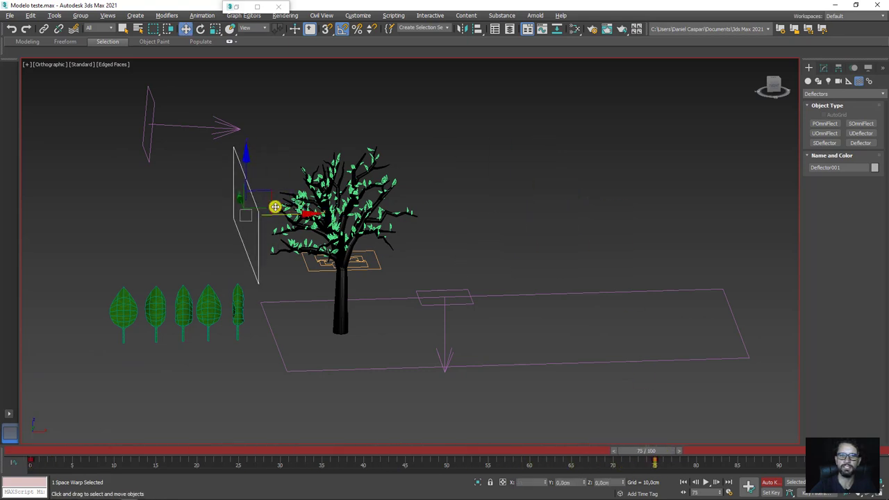
pyautogui.moveTo(658, 438); pyautogui.dragTo(49, 451)
pyautogui.click(769, 482)
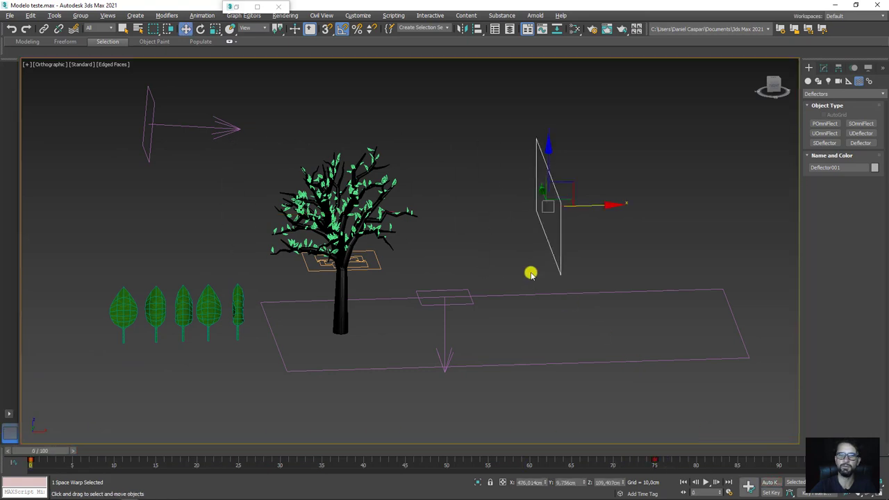
# Step: Select the PF Source and reopen Particle View
pyautogui.click(377, 262)
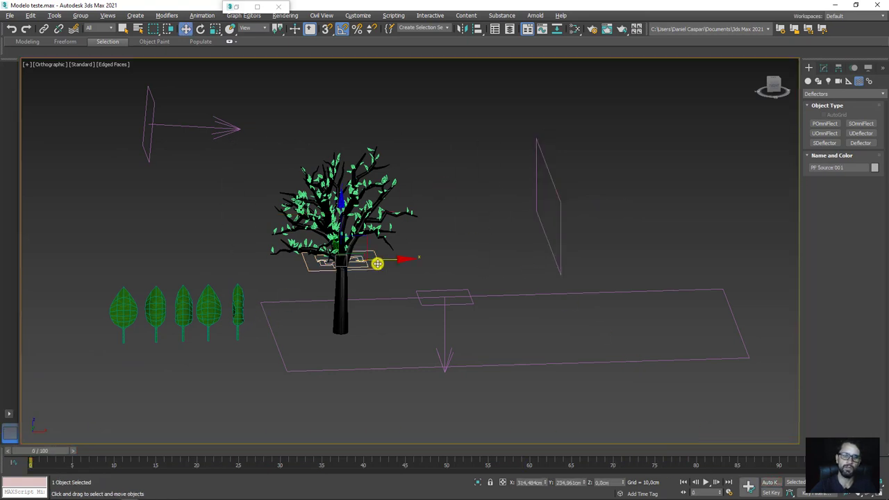
pyautogui.press('6')
pyautogui.keyDown('alt'); pyautogui.moveTo(406, 215); pyautogui.dragTo(217, 264, button='middle'); pyautogui.keyUp('alt')
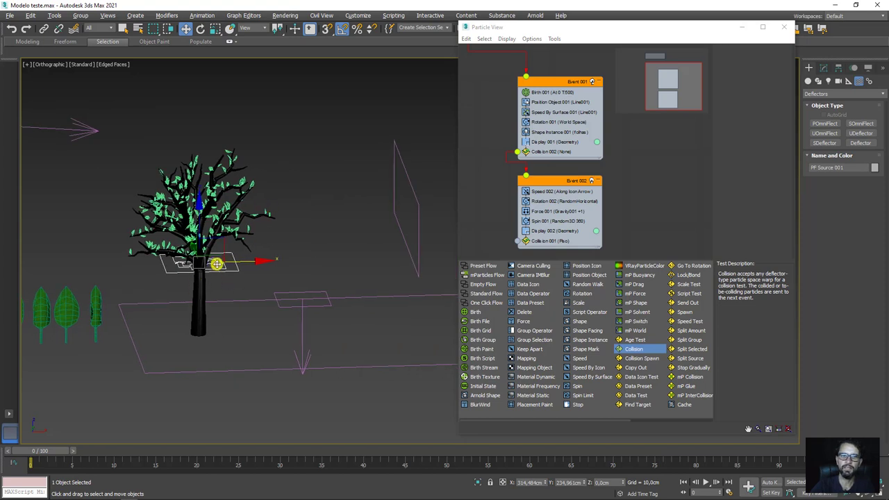
# Step: Assign Deflector001 to Collision 002 and scrub to watch the leaves hit it
pyautogui.click(416, 214)
pyautogui.click(551, 152)
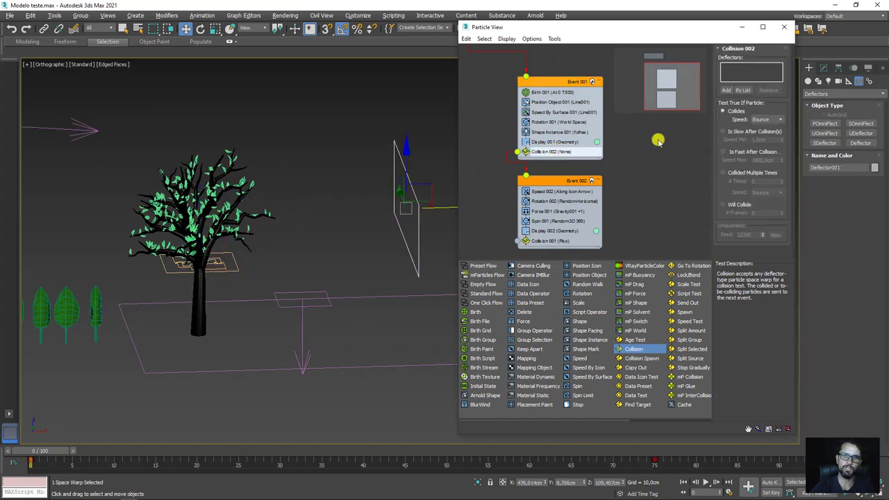
pyautogui.click(727, 91)
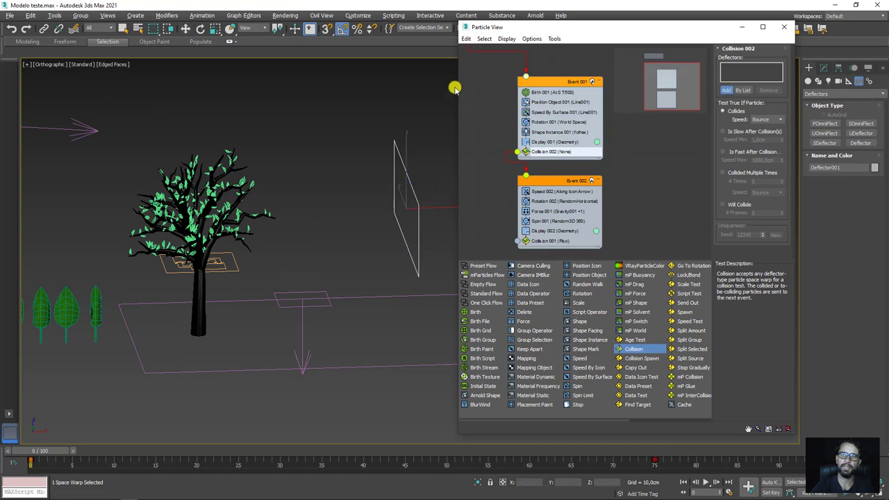
pyautogui.click(403, 163)
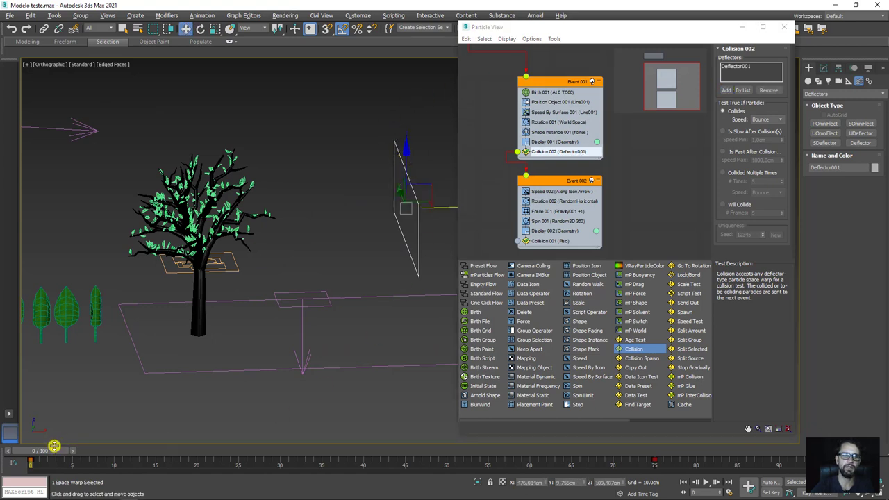
pyautogui.moveTo(52, 452)
pyautogui.mouseDown()
pyautogui.moveTo(238, 449)
pyautogui.moveTo(416, 421)
pyautogui.moveTo(635, 432)
pyautogui.mouseUp()
pyautogui.moveTo(527, 458)
pyautogui.mouseDown()
pyautogui.moveTo(218, 462)
pyautogui.moveTo(254, 444)
pyautogui.moveTo(331, 440)
pyautogui.moveTo(518, 446)
pyautogui.moveTo(599, 463)
pyautogui.moveTo(199, 464)
pyautogui.mouseUp()
pyautogui.press('w')
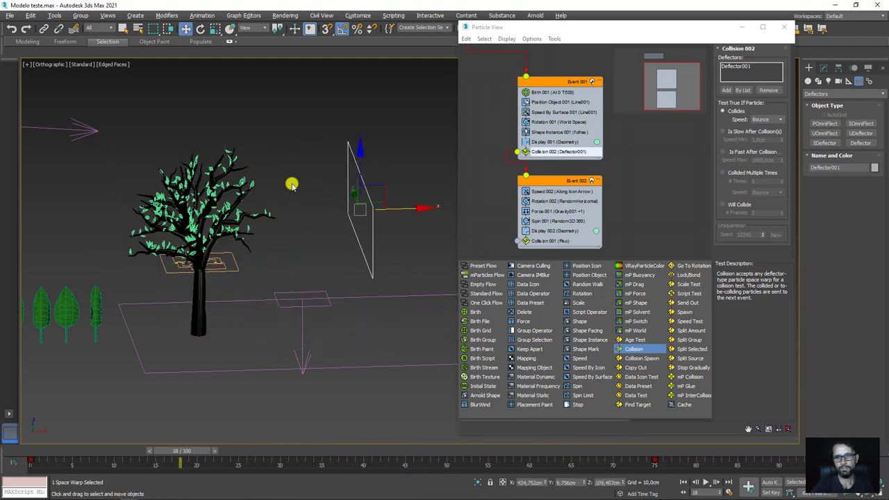
# Step: Close Particle View and hide the spare leaf models beside the tree
pyautogui.click(784, 26)
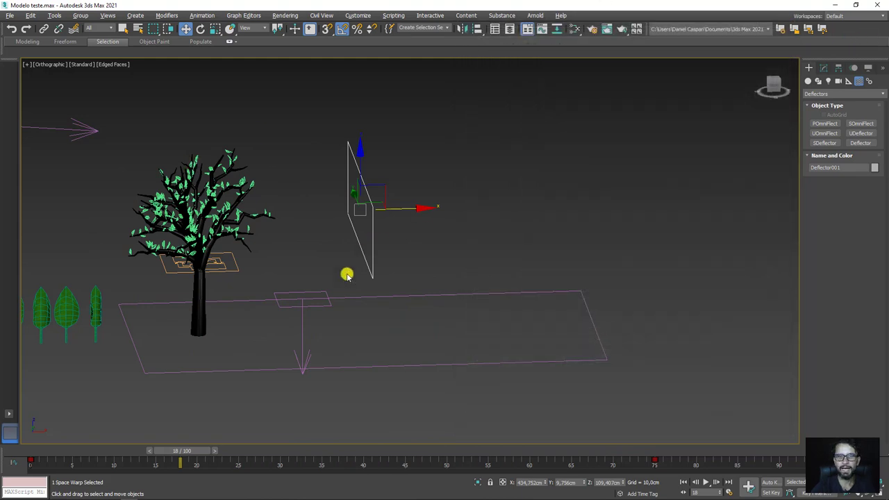
pyautogui.moveTo(347, 274); pyautogui.dragTo(410, 232, button='middle')
pyautogui.keyDown('ctrl'); pyautogui.moveTo(398, 267); pyautogui.dragTo(404, 380); pyautogui.keyUp('ctrl')
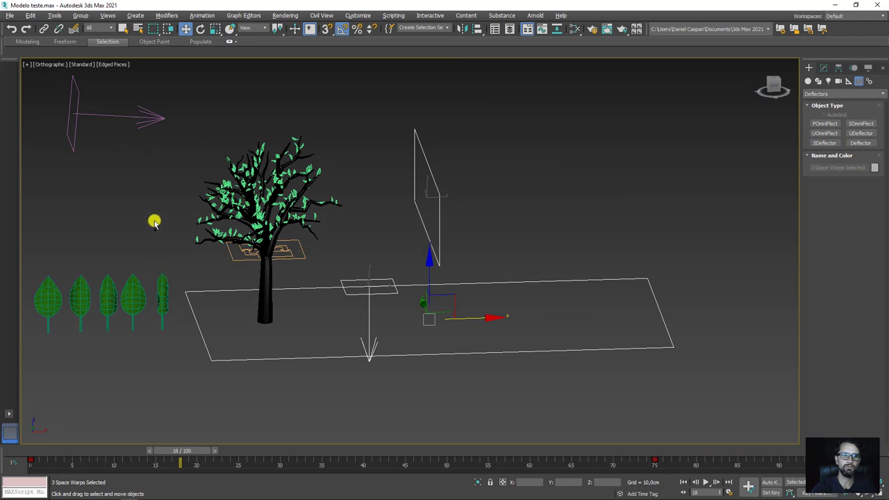
pyautogui.moveTo(154, 273); pyautogui.dragTo(39, 361)
pyautogui.rightClick(106, 303)
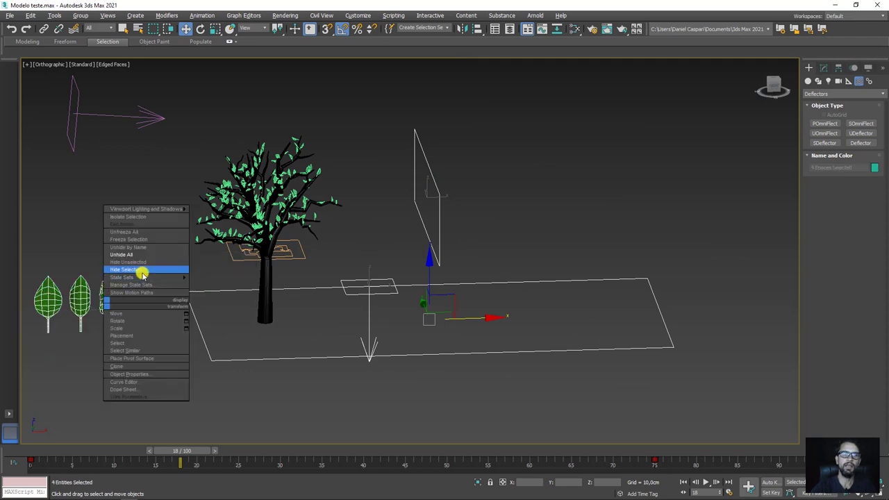
pyautogui.click(142, 273)
# Step: Zoom onto the tree and scrub the falling leaves, ending at frame 9
pyautogui.scroll(3, 233, 288)
pyautogui.moveTo(294, 238); pyautogui.dragTo(307, 325, button='middle')
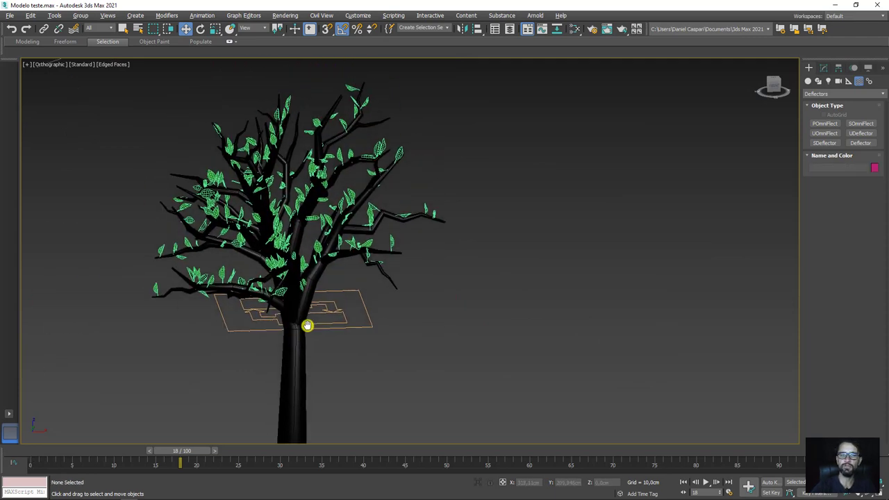
pyautogui.moveTo(169, 445)
pyautogui.mouseDown()
pyautogui.moveTo(715, 477)
pyautogui.moveTo(180, 486)
pyautogui.moveTo(631, 451)
pyautogui.moveTo(782, 460)
pyautogui.moveTo(691, 466)
pyautogui.moveTo(396, 437)
pyautogui.moveTo(168, 452)
pyautogui.mouseUp()
pyautogui.press('w')
pyautogui.moveTo(416, 392); pyautogui.dragTo(363, 391, button='middle')
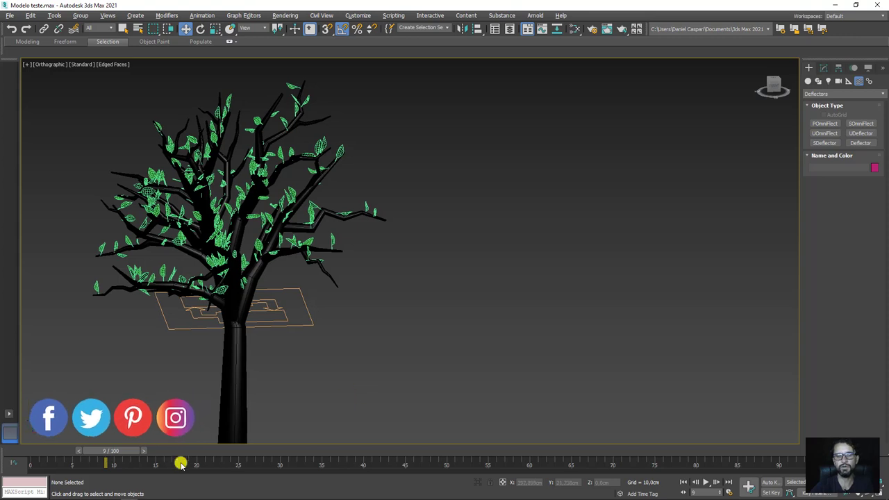
pyautogui.moveTo(182, 452); pyautogui.dragTo(118, 453)
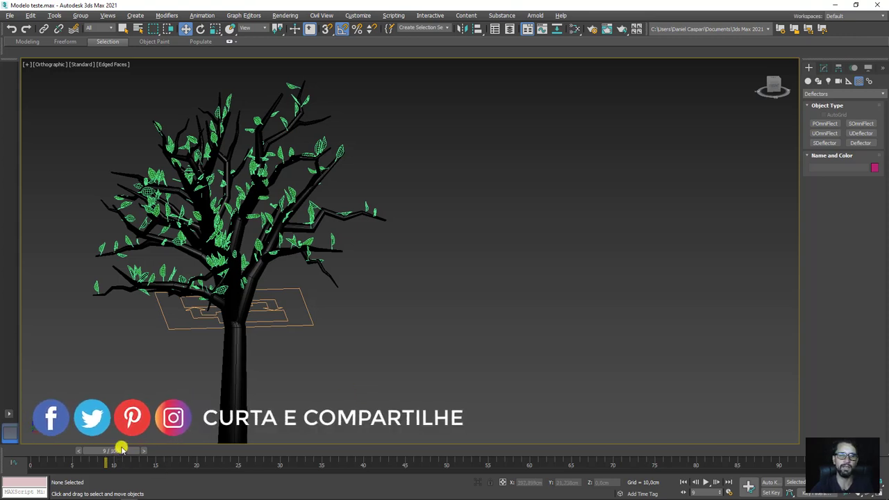